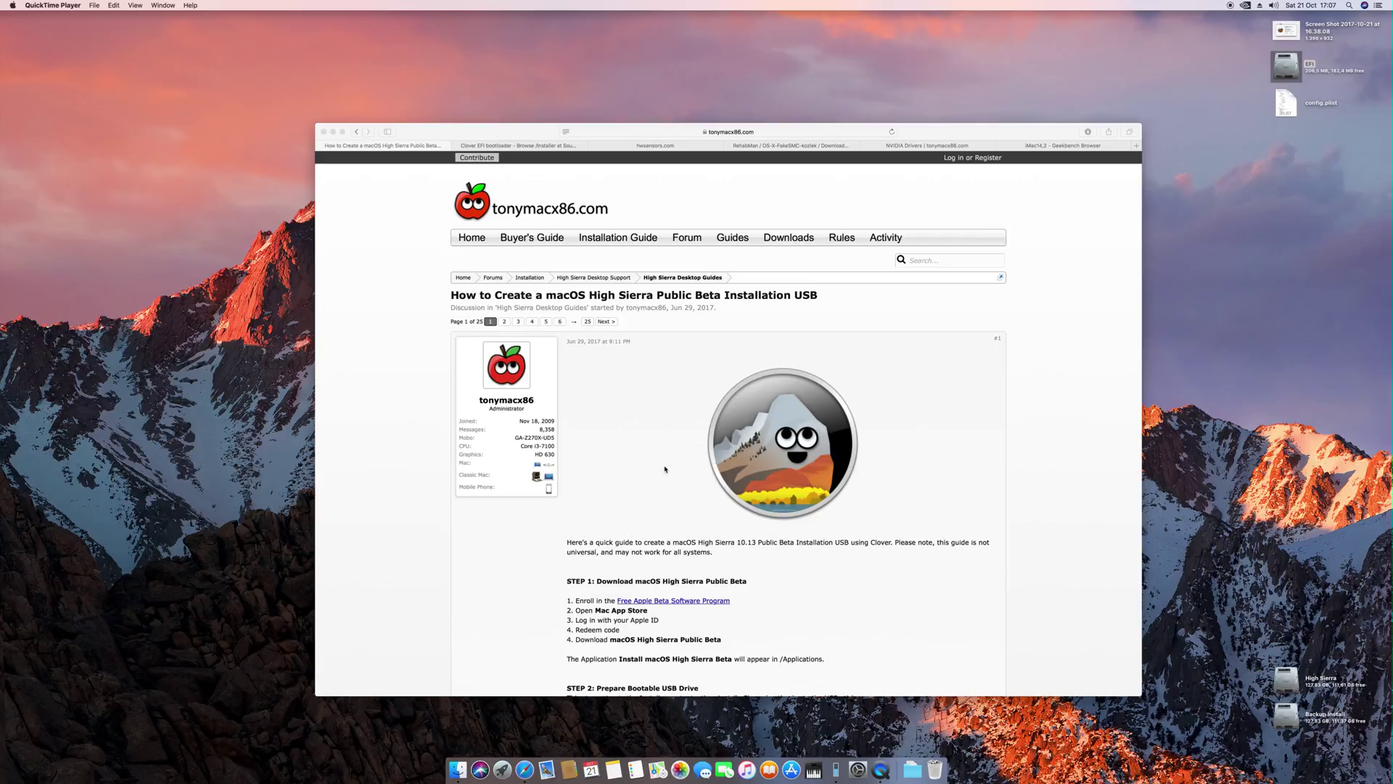
Read the High Sierra Public Beta installation USB guide from its title through the download, USB preparation and Clover installation steps
click(645, 296)
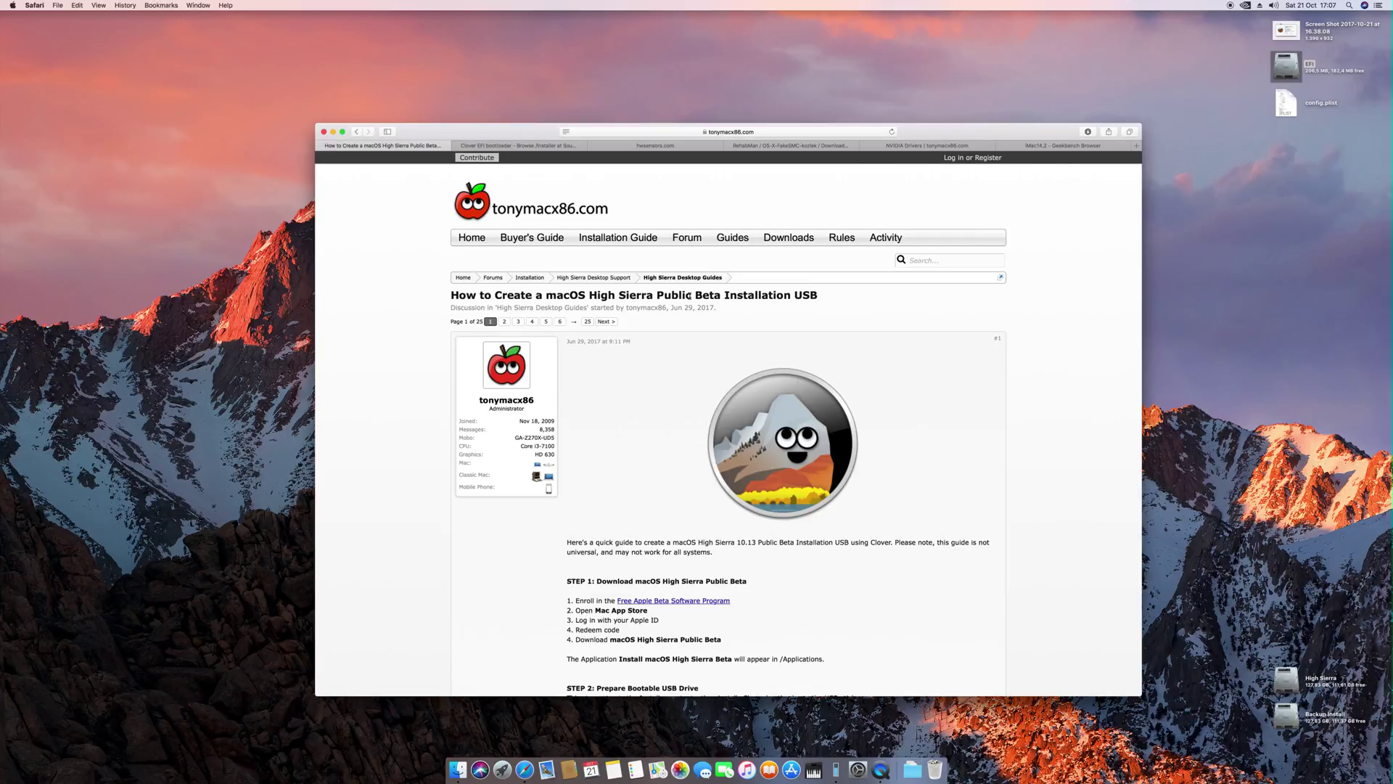
mouse_move(689, 295)
mouse_down()
mouse_move(586, 296)
mouse_move(680, 299)
mouse_up()
click(600, 295)
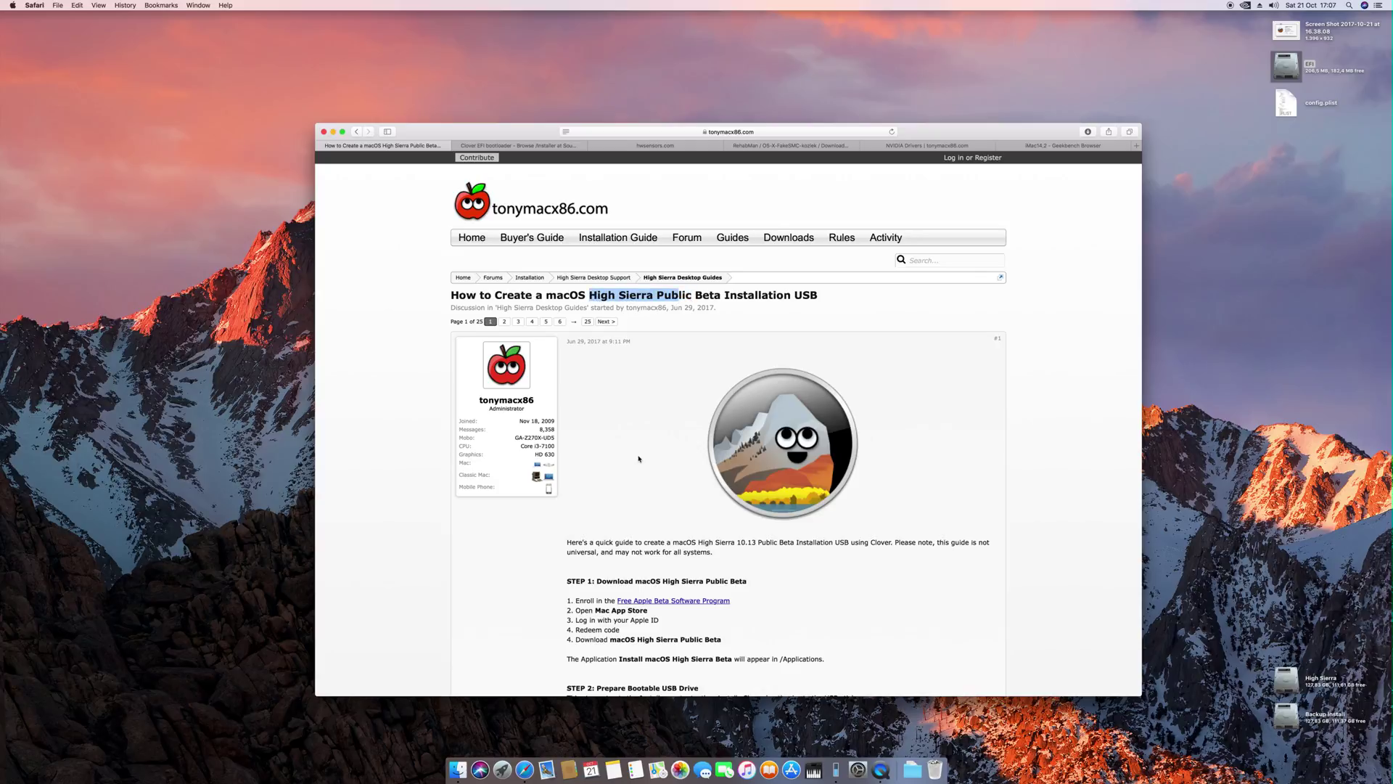
scroll(599, 421, down, 3)
scroll(657, 477, down, 5)
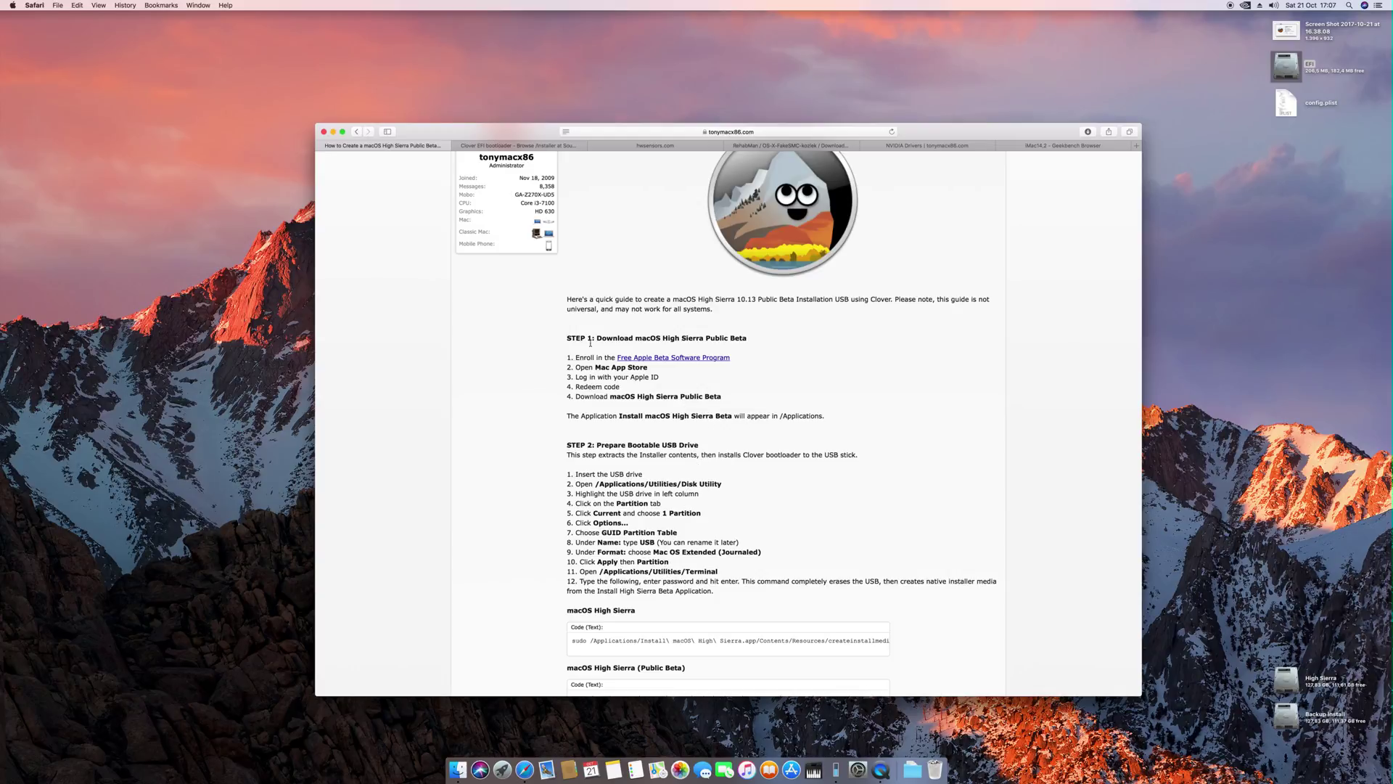
drag(578, 341, 743, 595)
scroll(707, 512, down, 5)
click(713, 505)
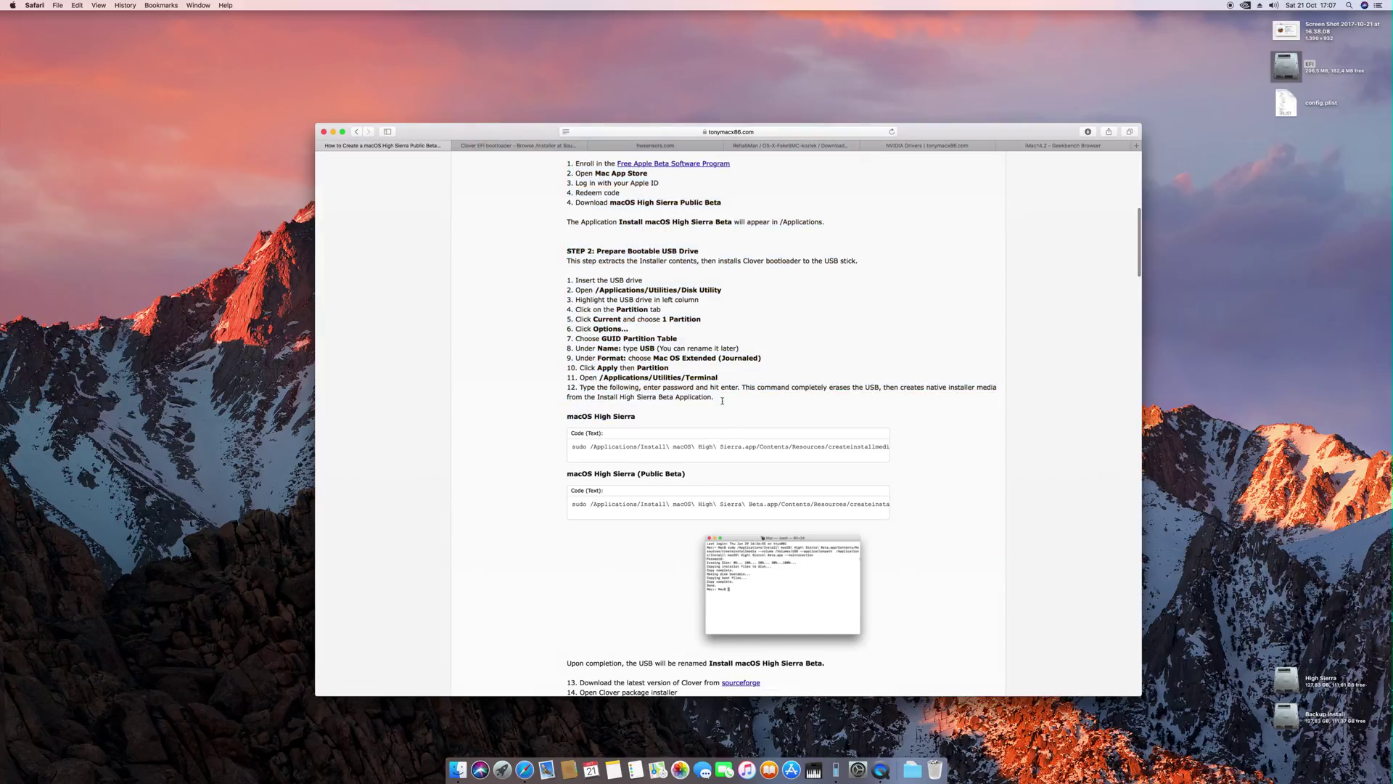
mouse_move(722, 403)
mouse_down()
mouse_move(653, 378)
mouse_move(613, 329)
mouse_move(738, 396)
mouse_up()
scroll(669, 511, down, 5)
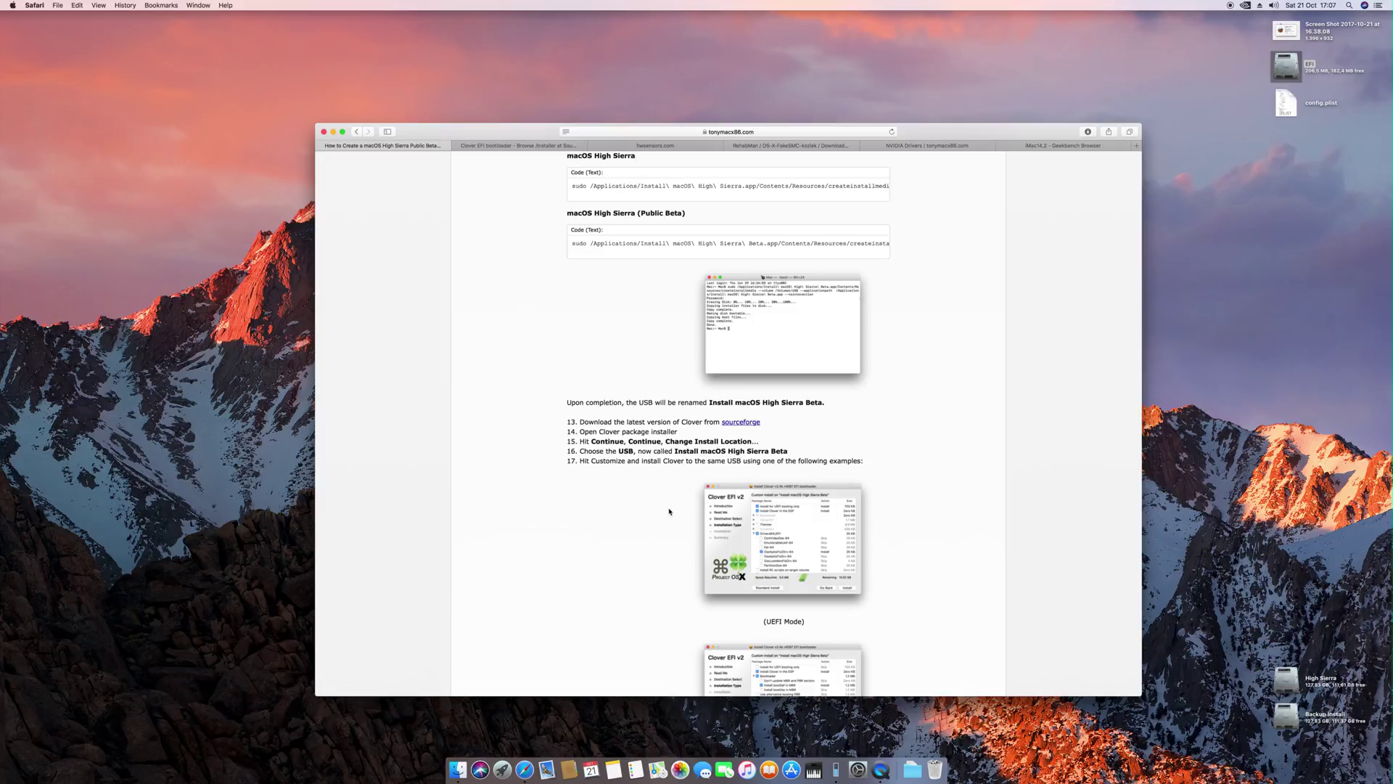
scroll(669, 510, down, 3)
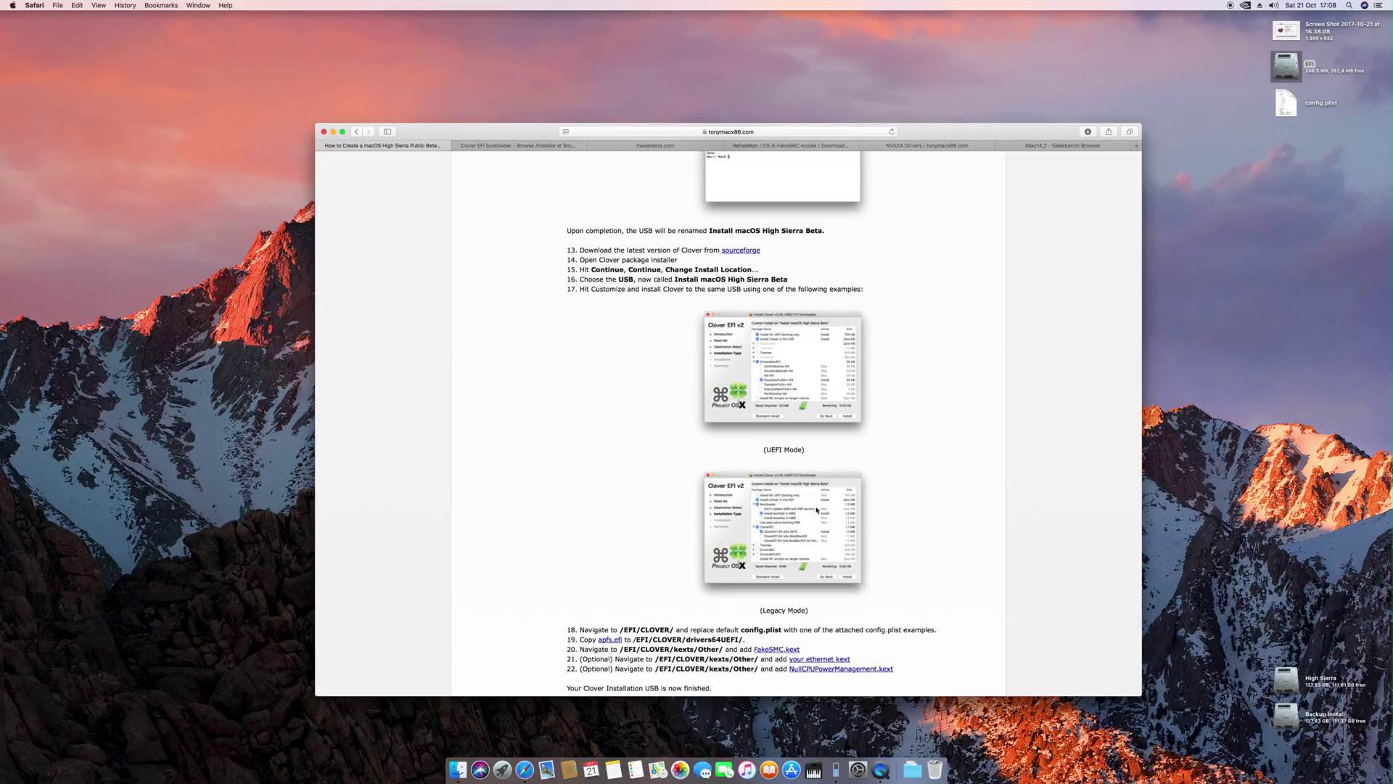
scroll(694, 563, down, 2)
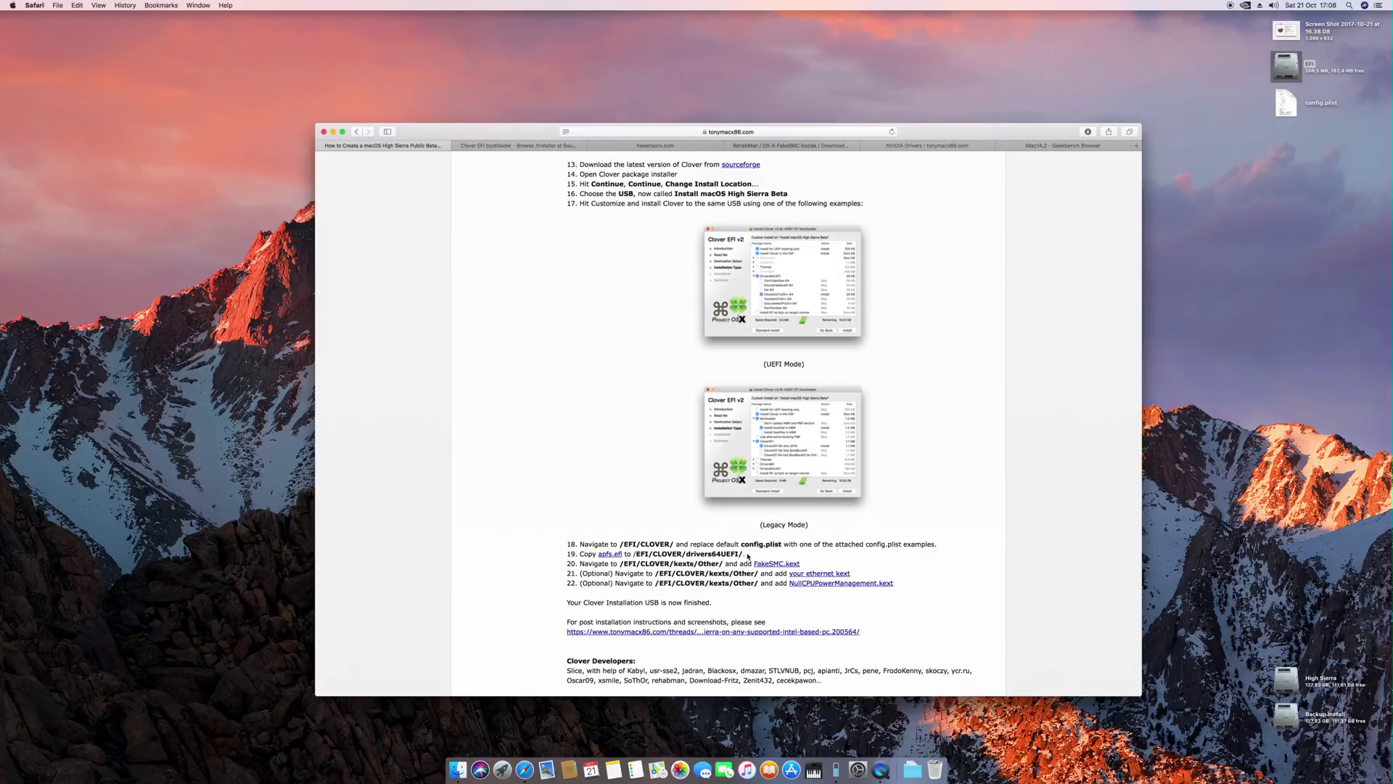
Highlight the guide's instruction to copy apfs.efi to /EFI/CLOVER/drivers64UEFI/
drag(748, 556, 648, 558)
click(722, 553)
drag(745, 554, 582, 556)
click(583, 556)
drag(747, 556, 598, 557)
click(705, 558)
Browse the EFI volume to EFI/Clover/drivers64UEFI in Finder, inspect apfs.efi among the drivers, and close the window
double_click(1286, 66)
double_click(607, 195)
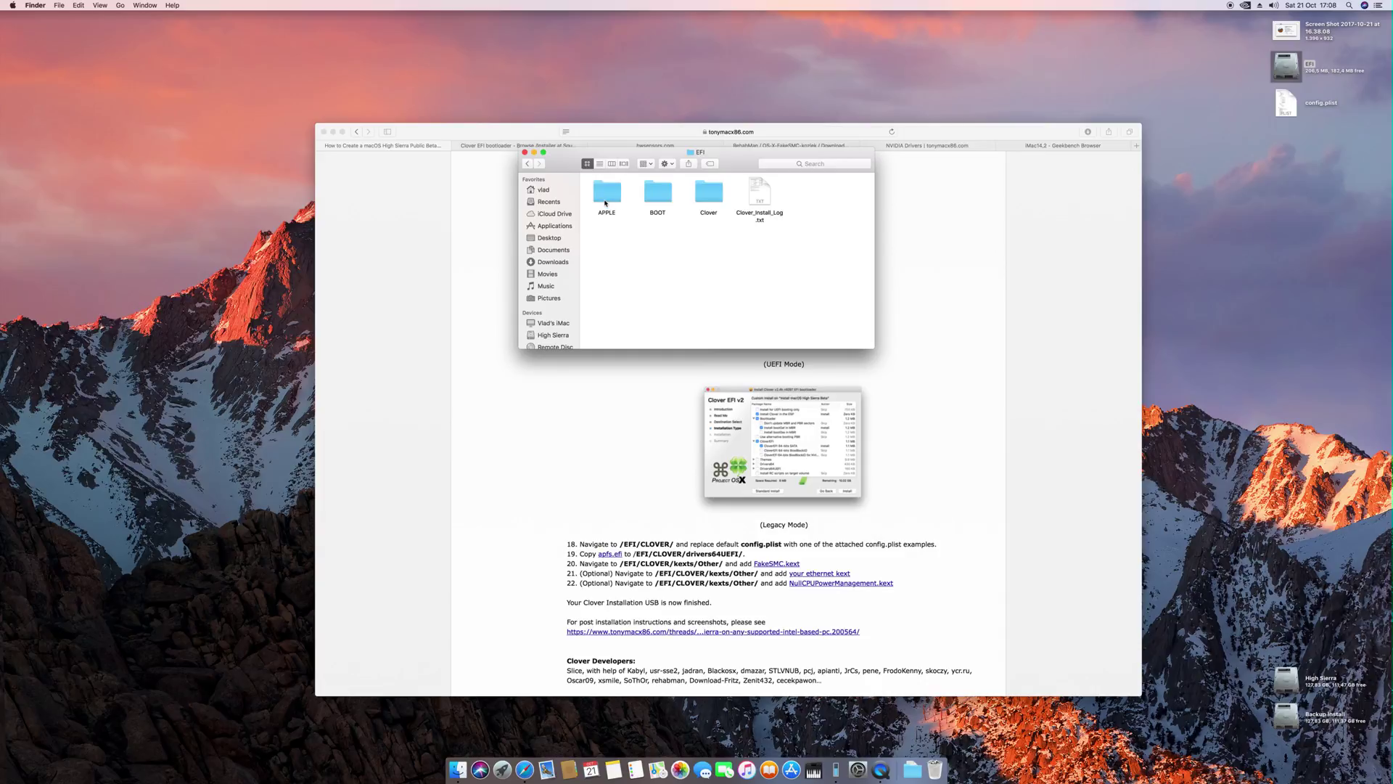
double_click(723, 196)
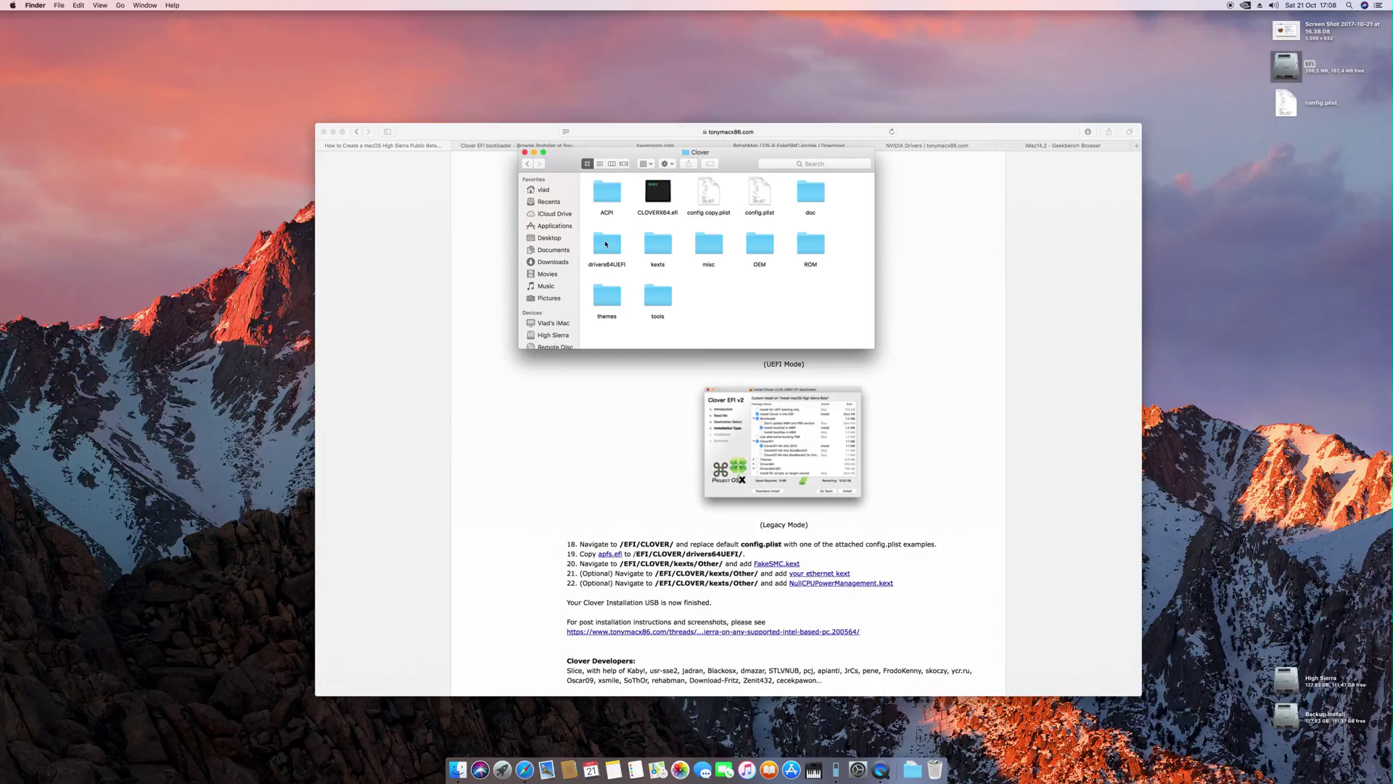
double_click(606, 244)
click(606, 192)
drag(567, 163, 1098, 349)
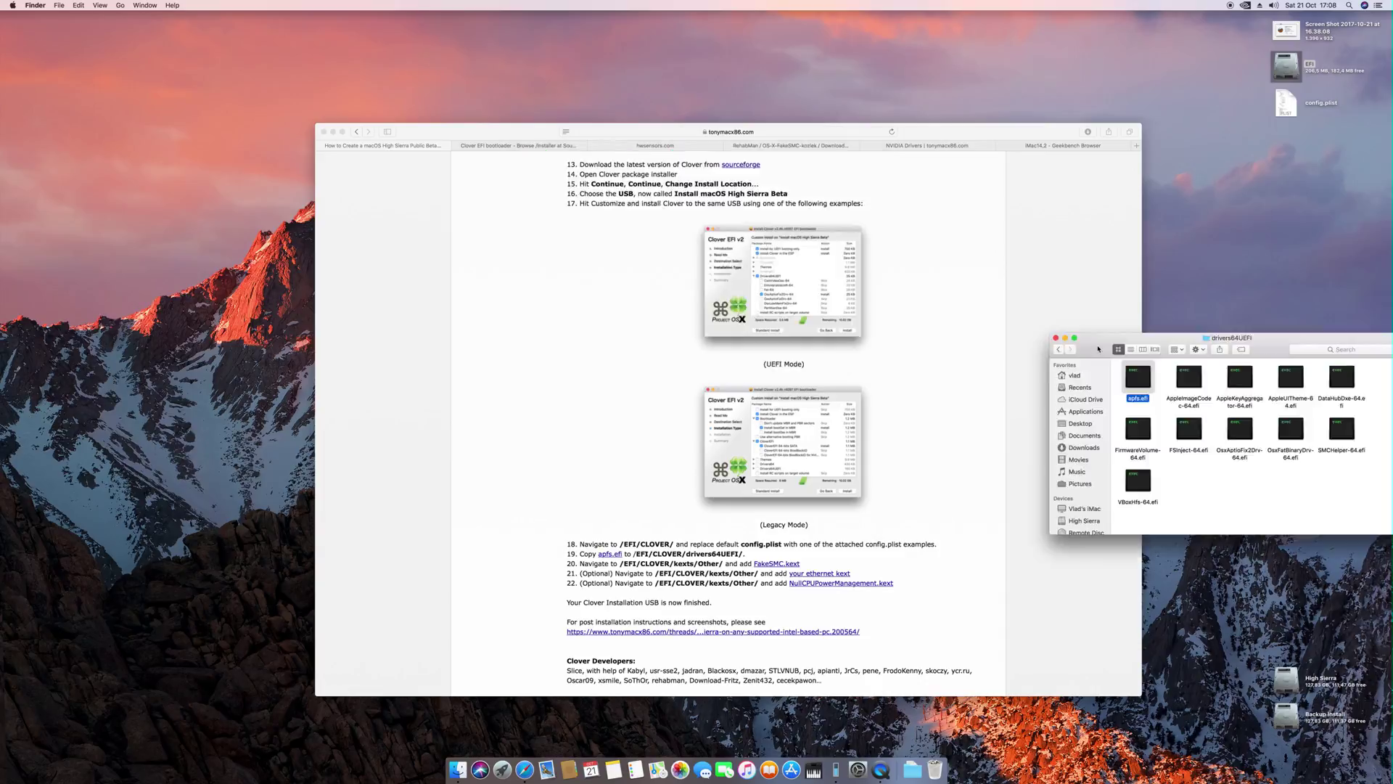
click(1267, 423)
click(1141, 383)
click(1231, 496)
click(1056, 338)
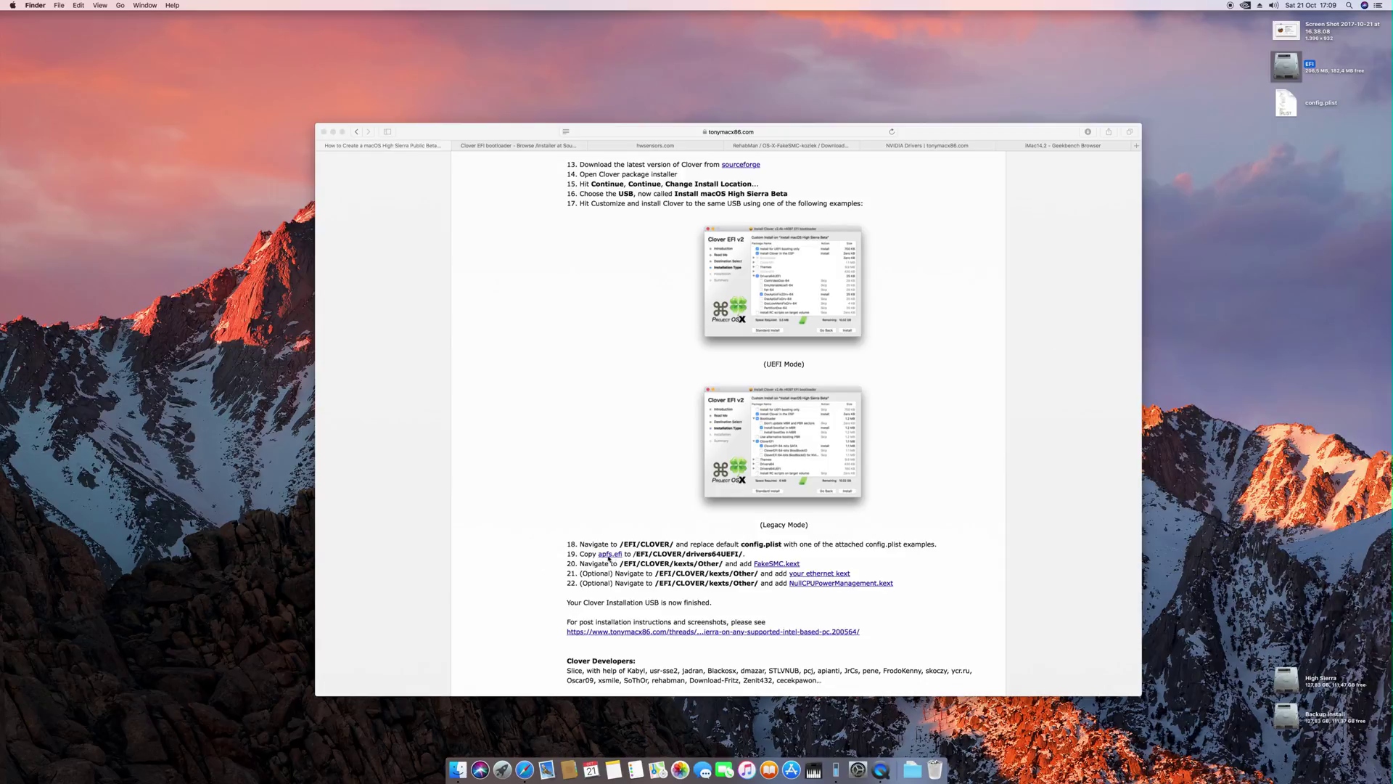
Review the drivers64UEFI destination path in the guide and the remaining instructions below it
click(665, 559)
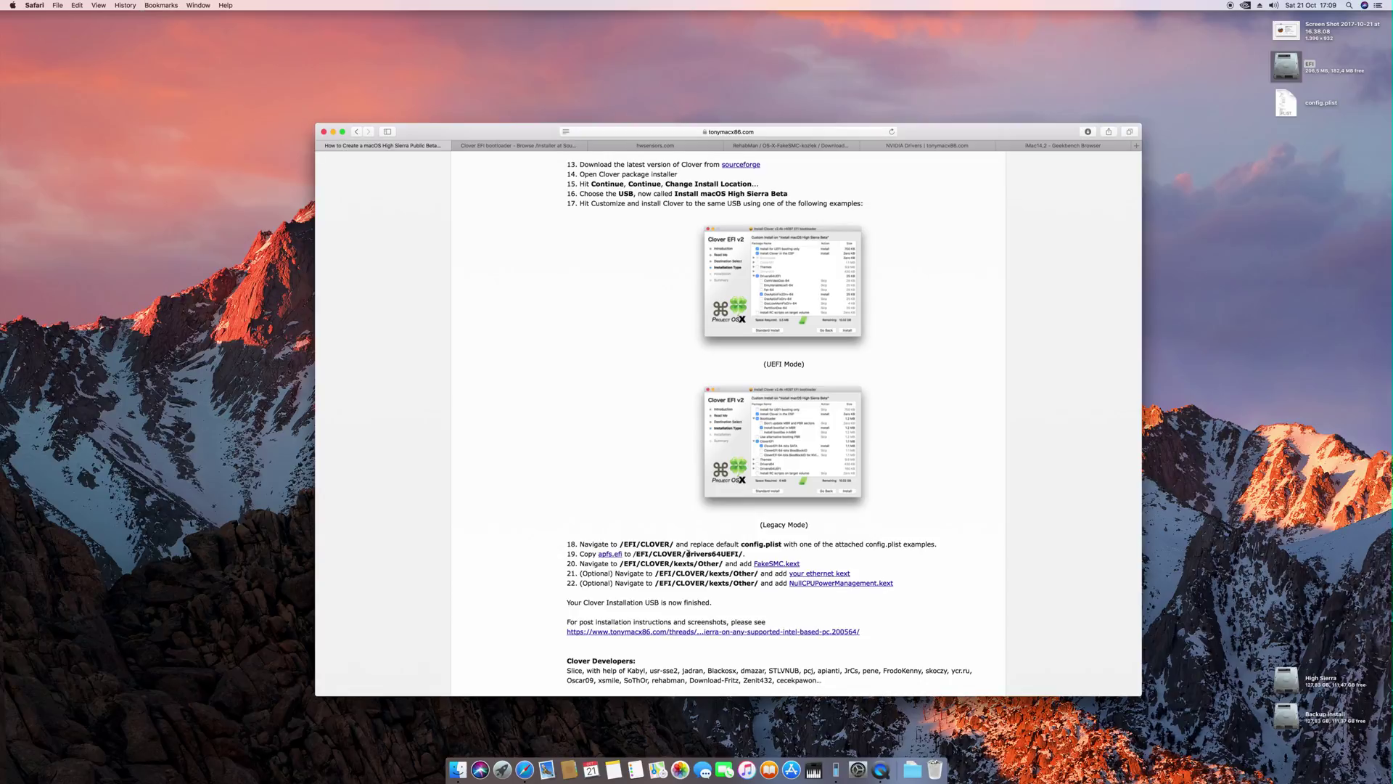
drag(746, 554, 659, 556)
click(696, 572)
scroll(728, 575, down, 3)
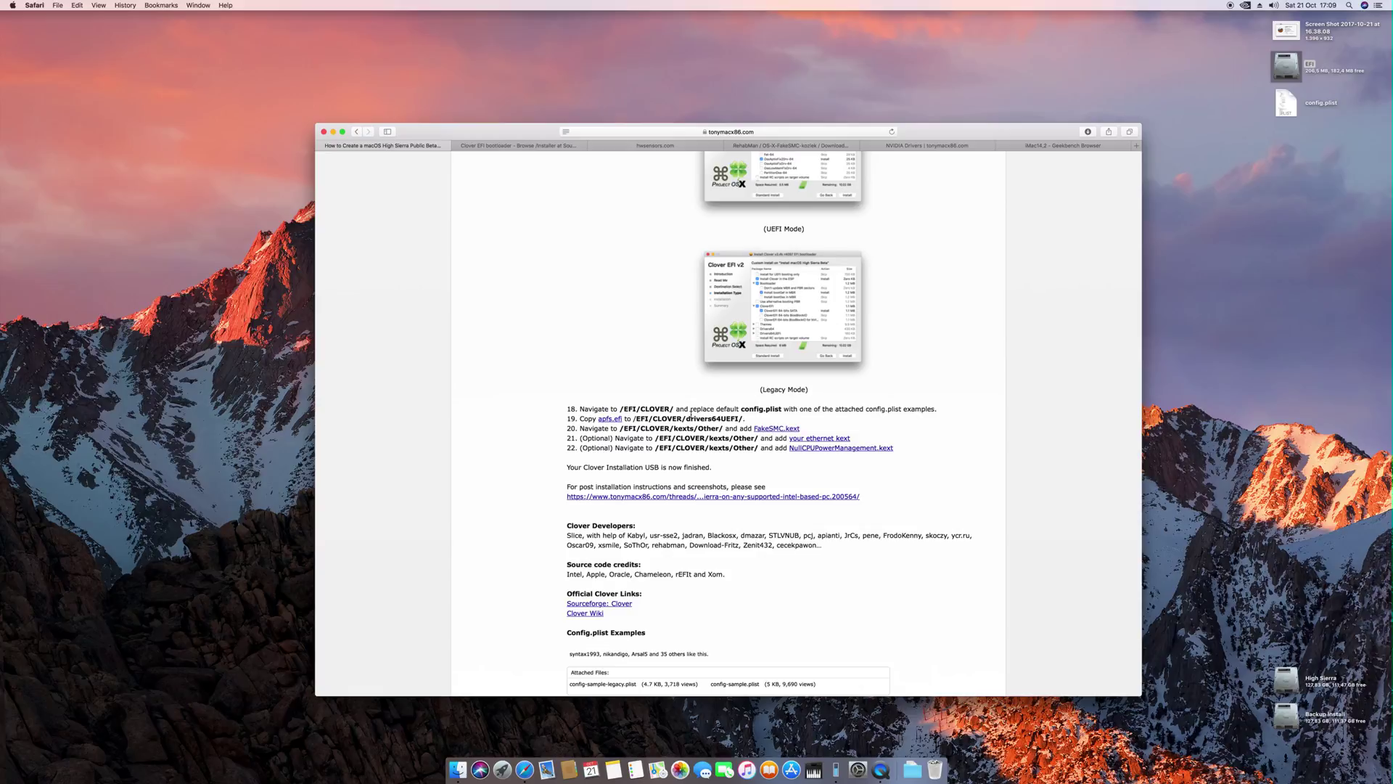
View the Clover EFI bootloader file list on SourceForge and highlight Clover_v2.4k_r4259.zip
click(553, 147)
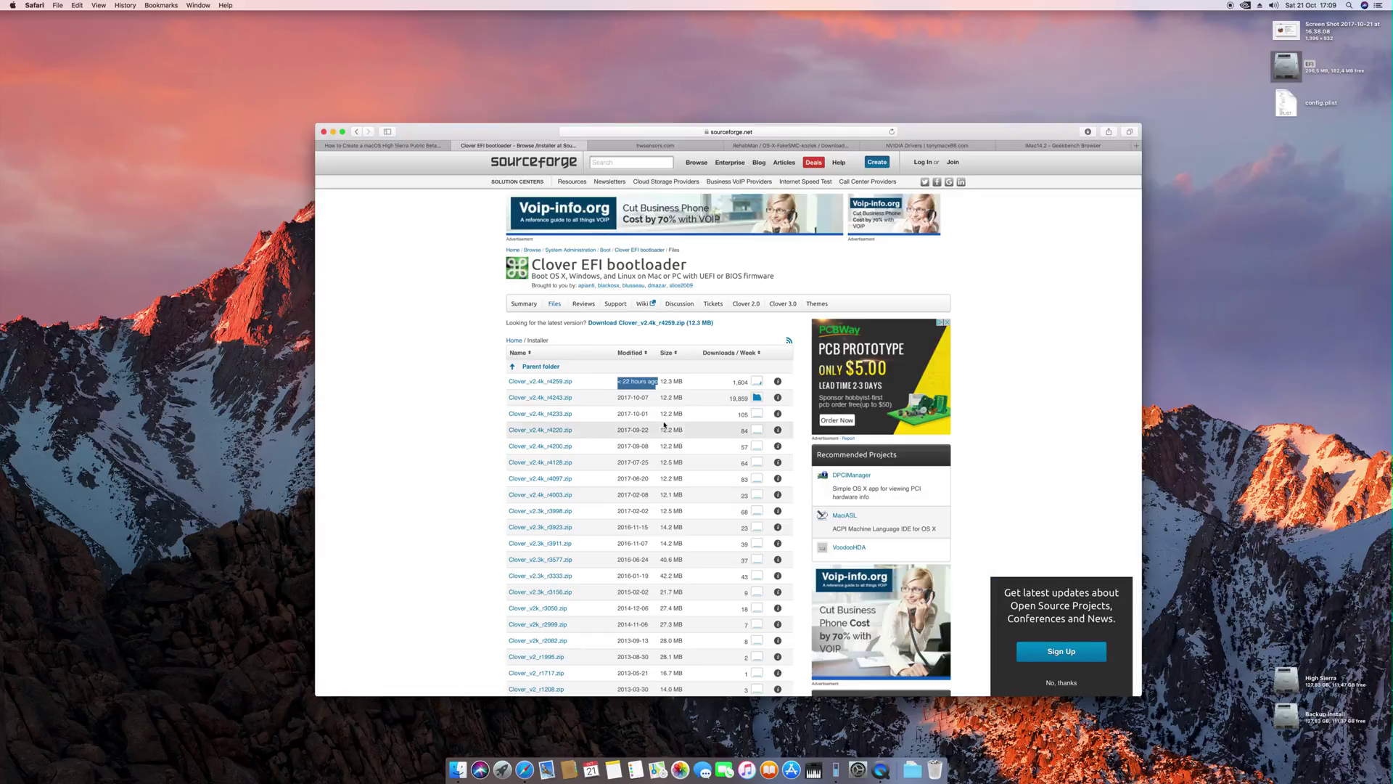
click(642, 397)
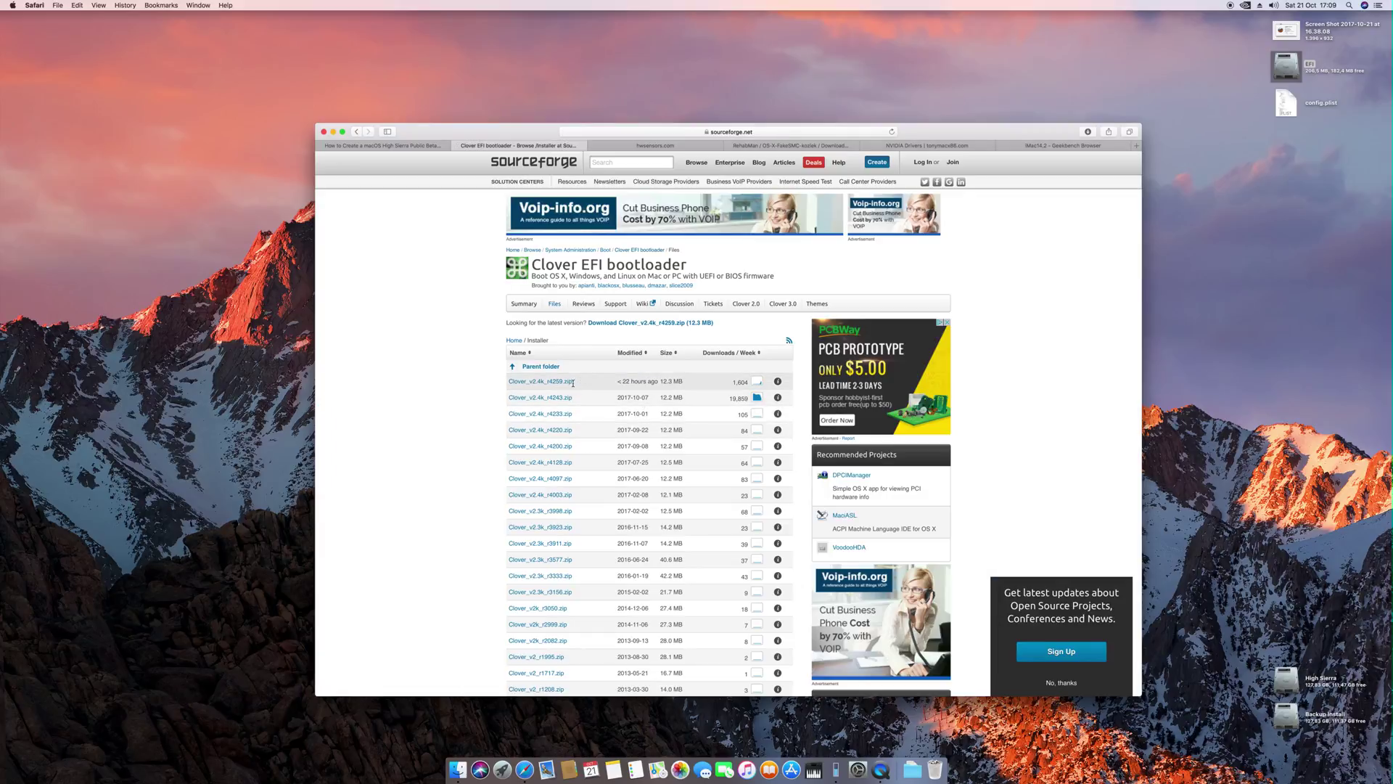
drag(575, 386, 522, 388)
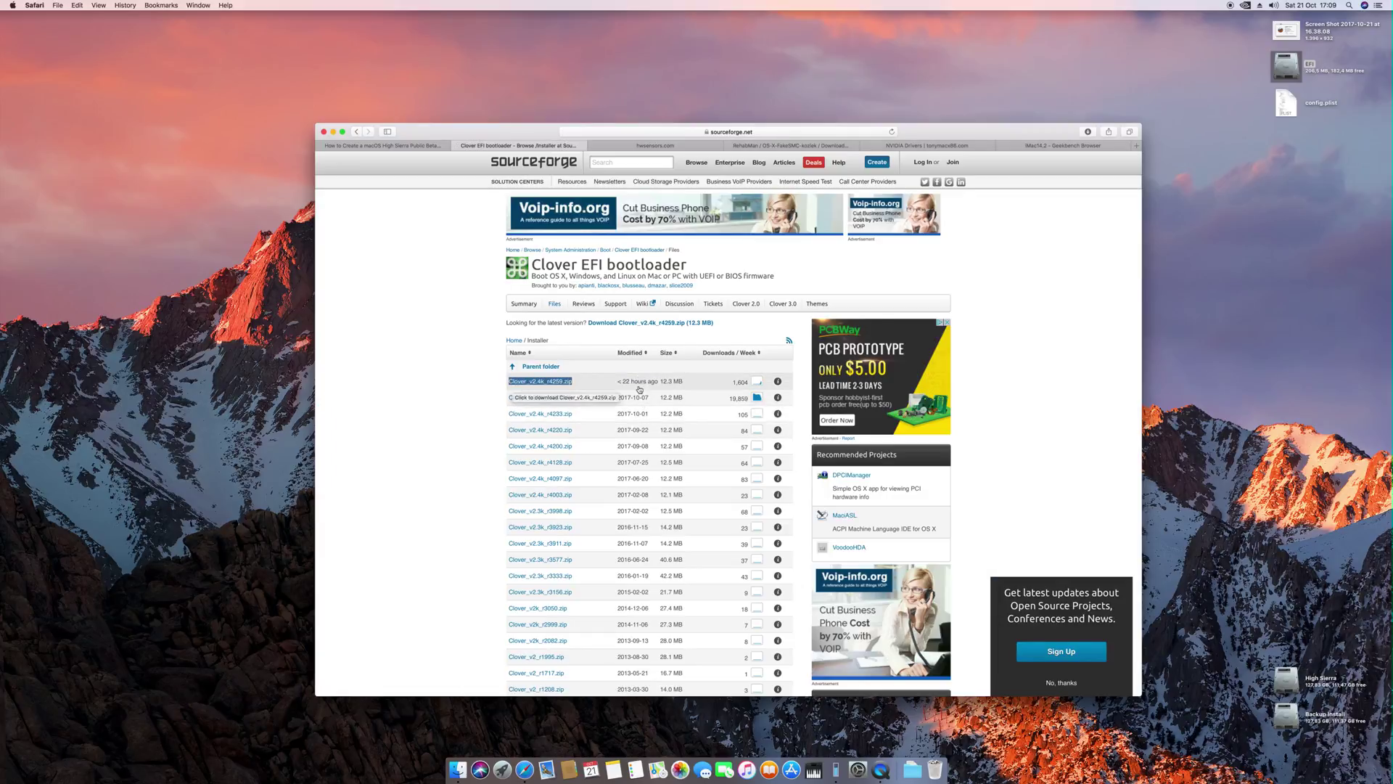
click(522, 388)
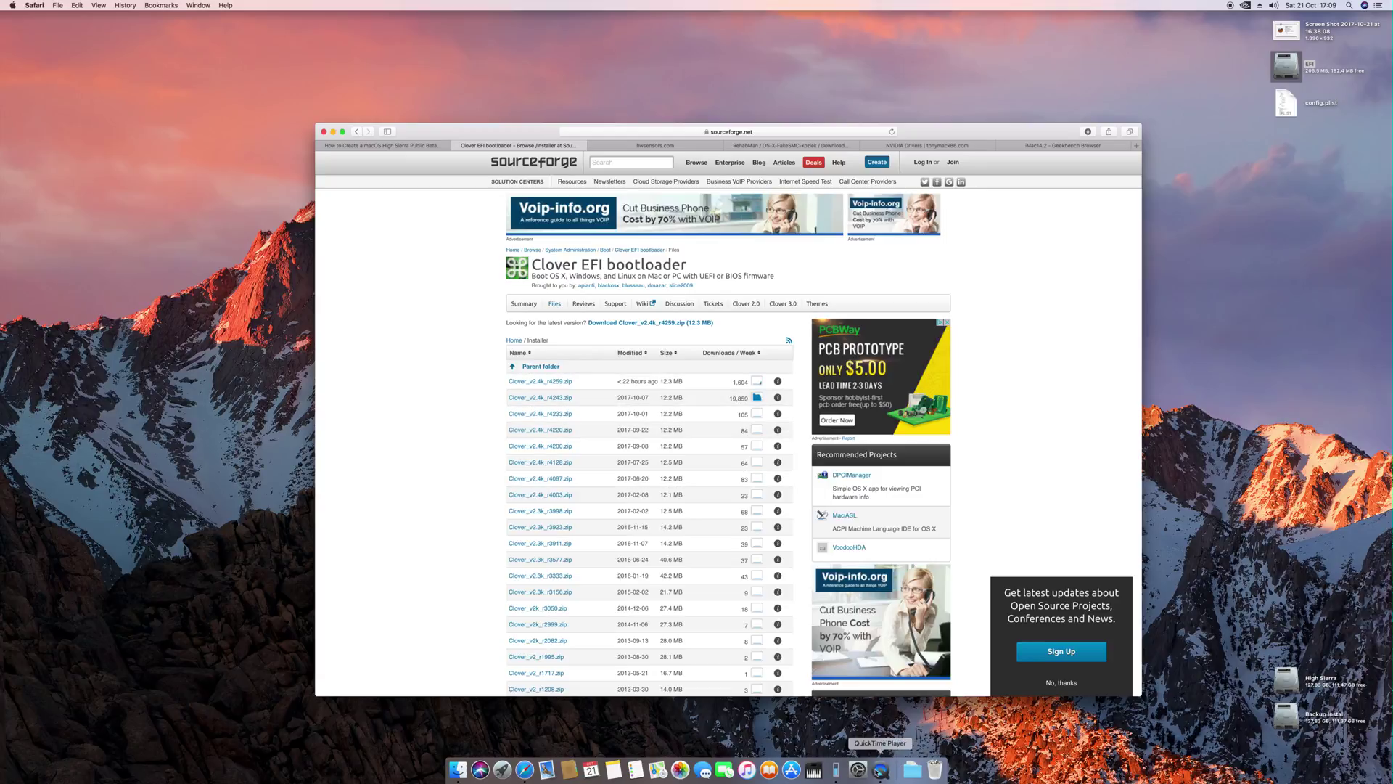
Check the booted and installed Clover revisions in System Preferences, closing the window when finished
click(858, 768)
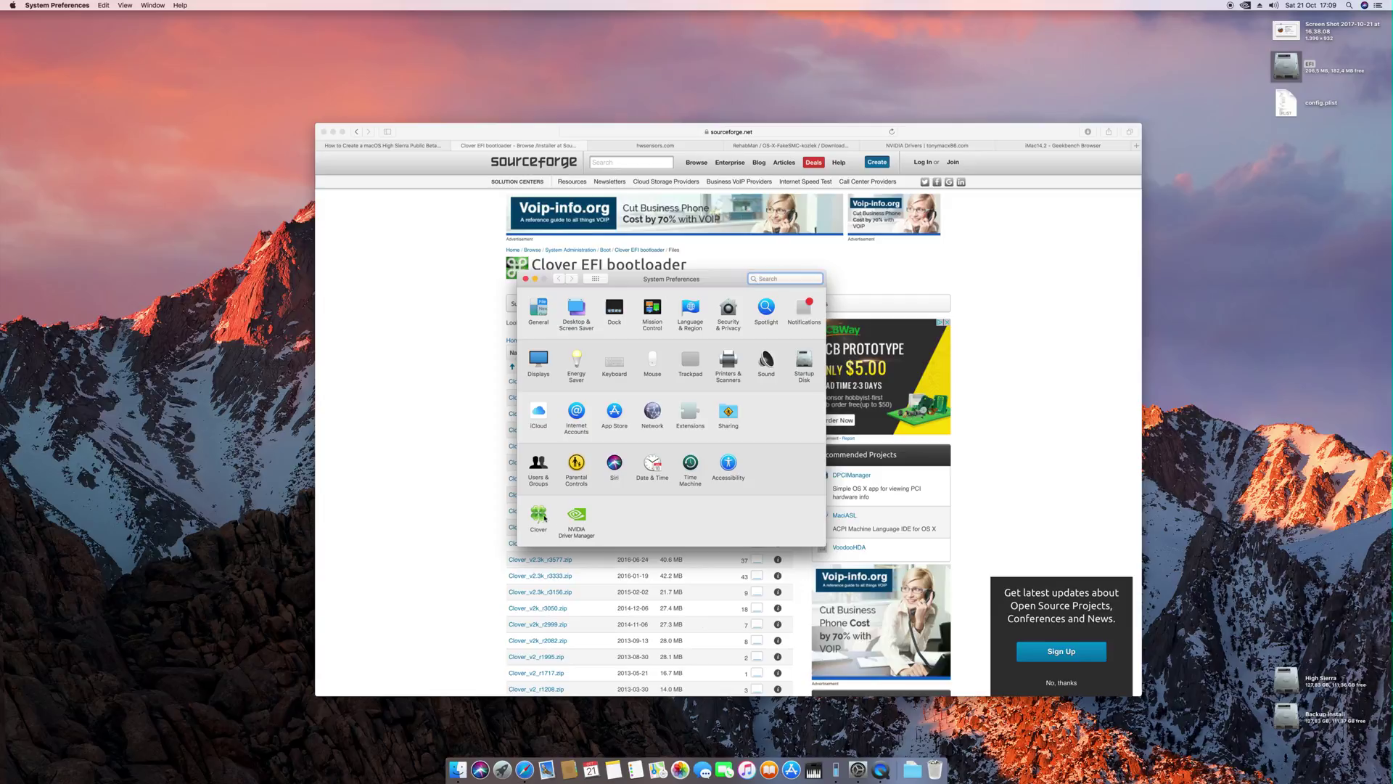
click(550, 521)
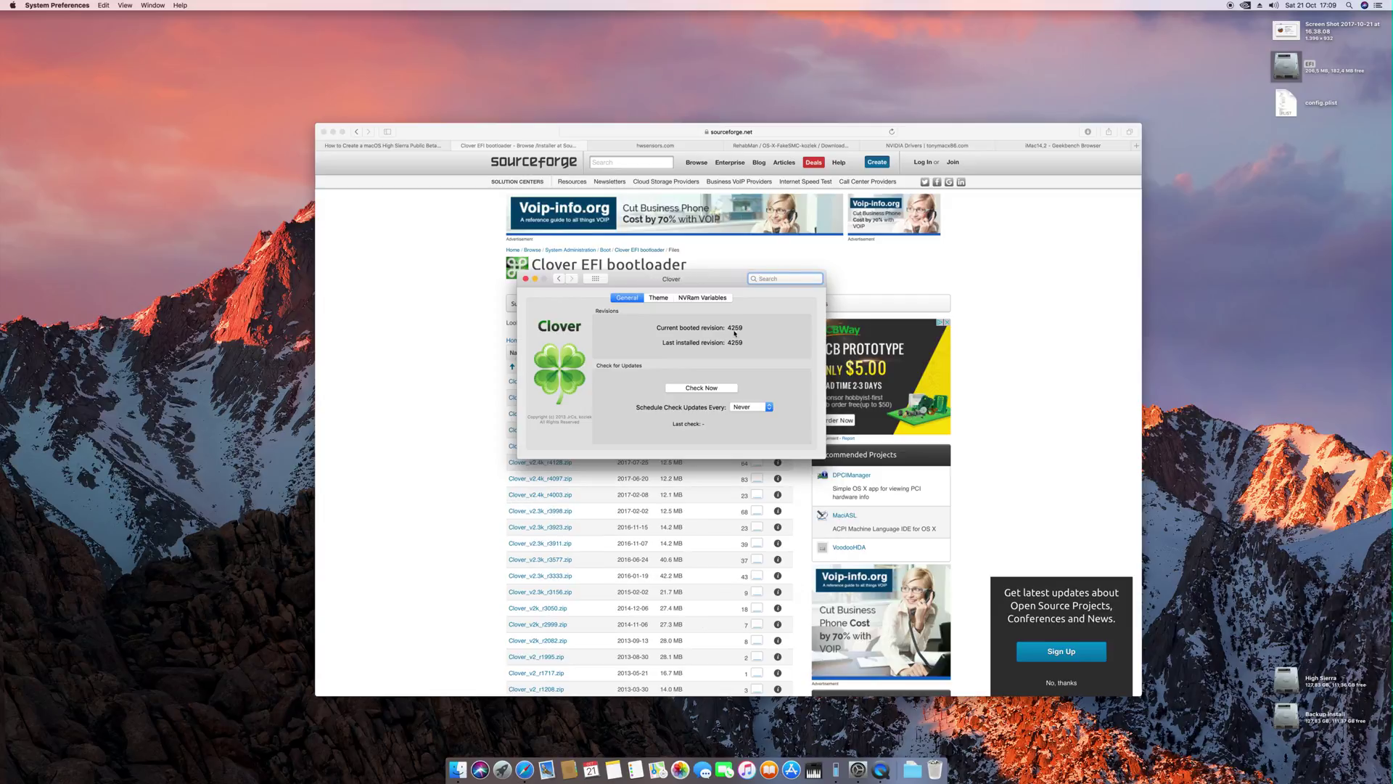
click(526, 279)
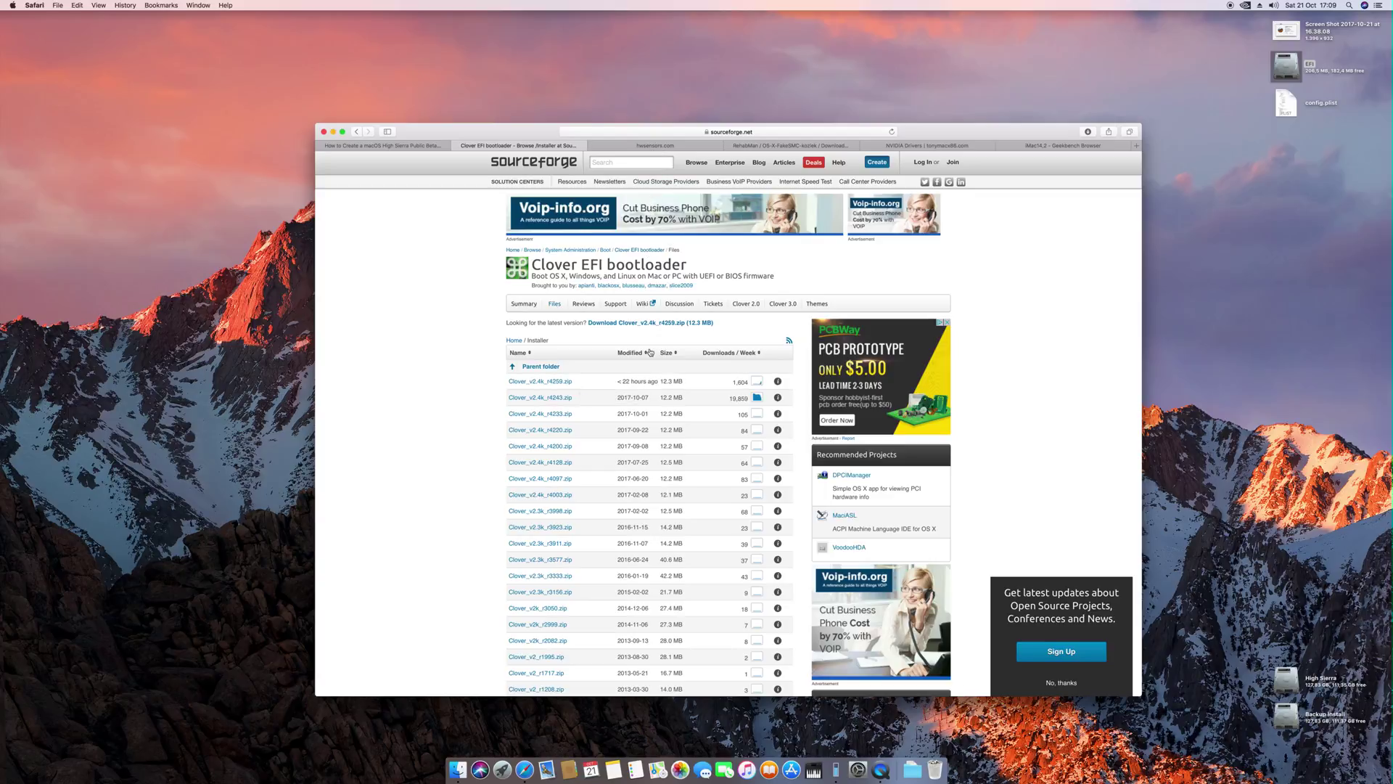
View the hwsensors.com page and its web address
click(651, 147)
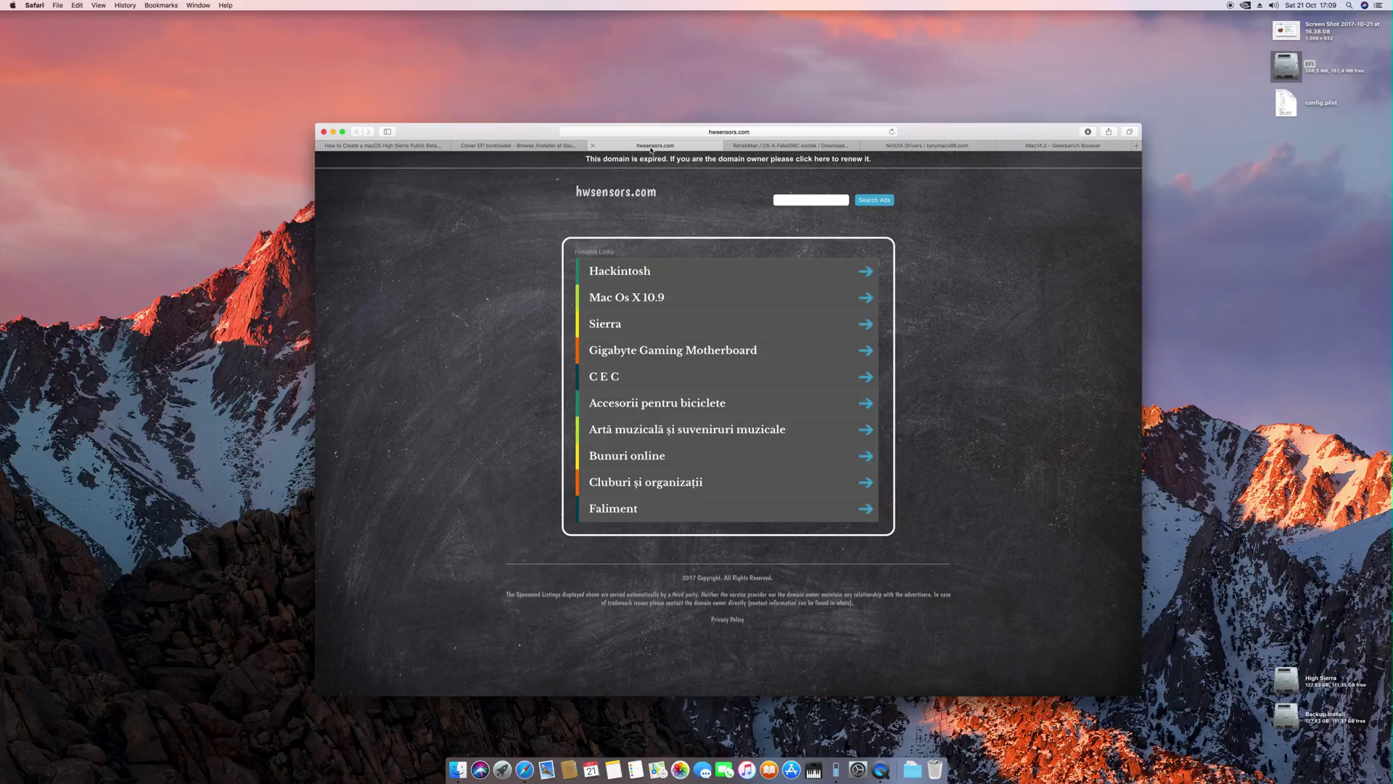
click(768, 134)
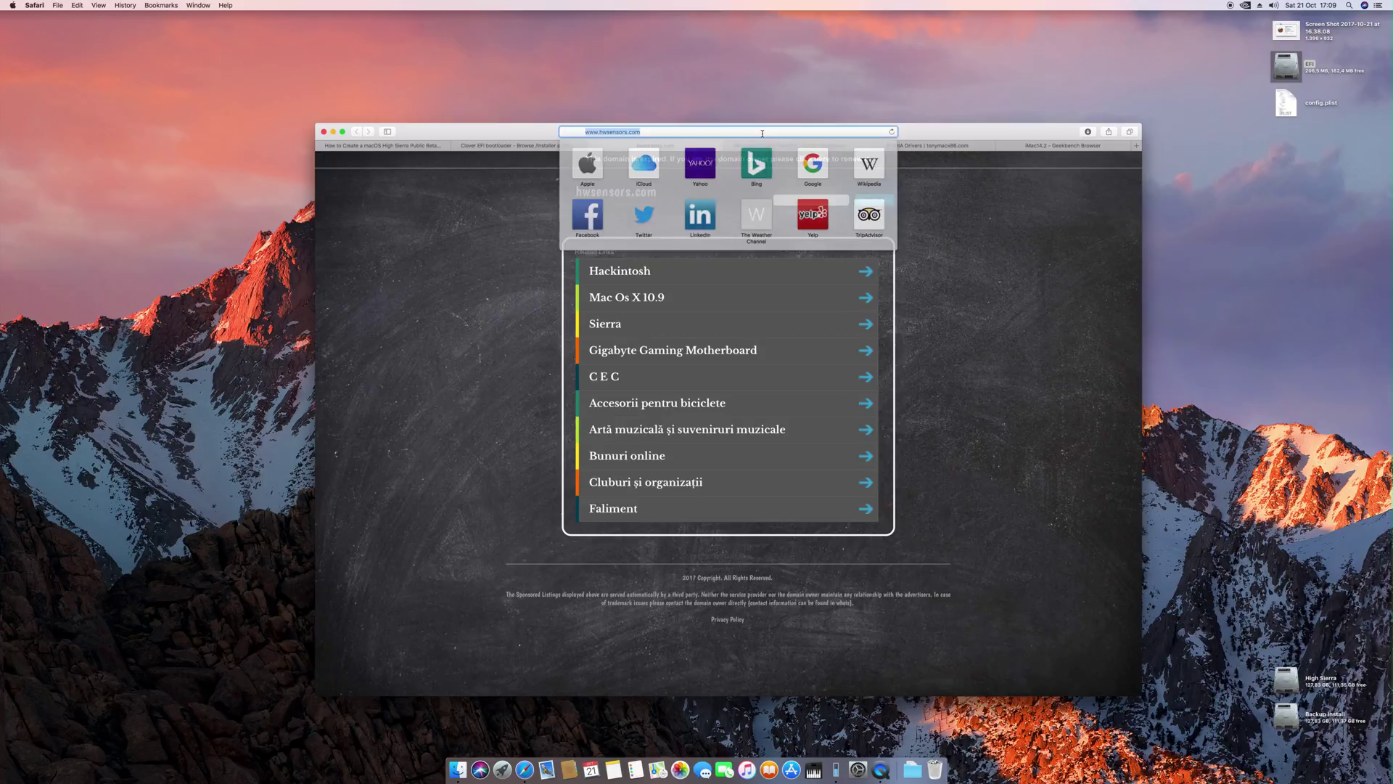
click(588, 131)
key(Escape)
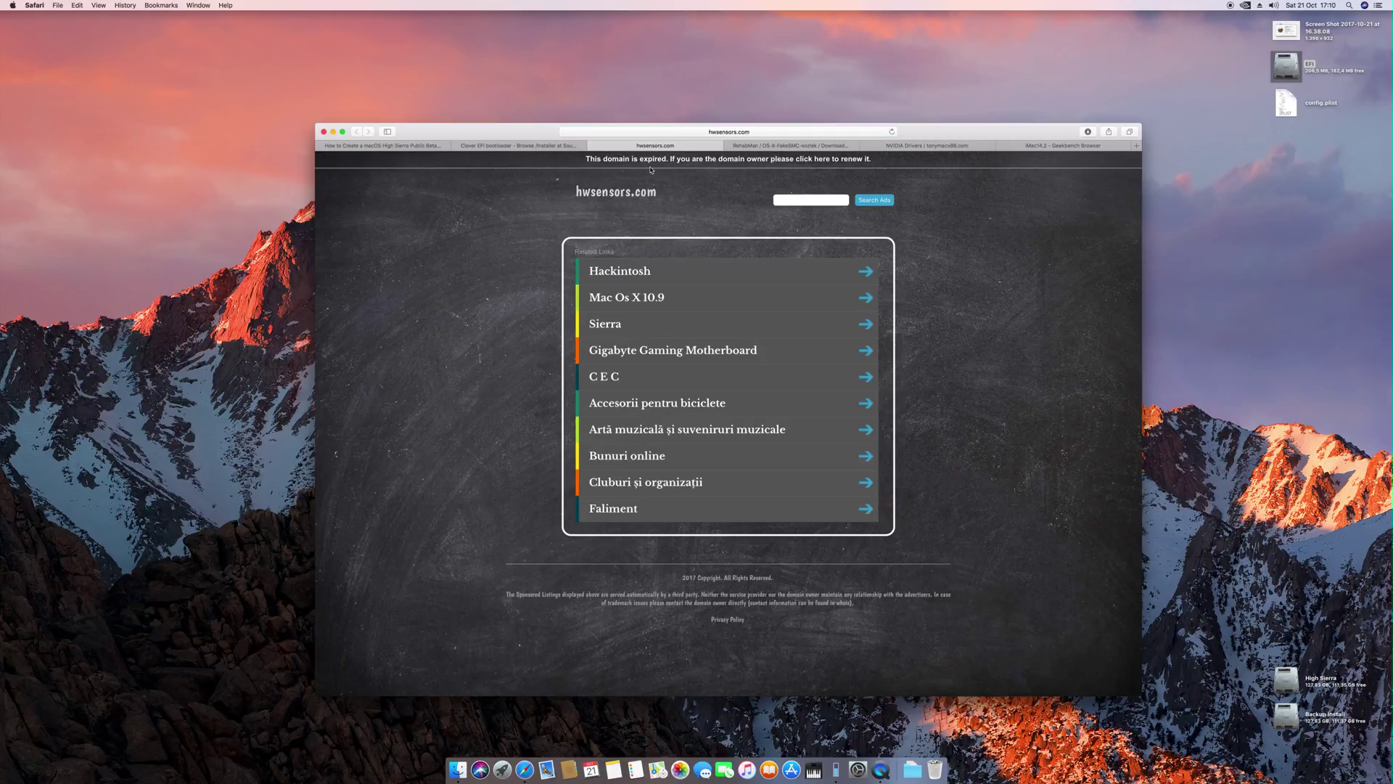
View RehabMan's OS-X-FakeSMC-kozlek downloads page and display its full web address
click(768, 146)
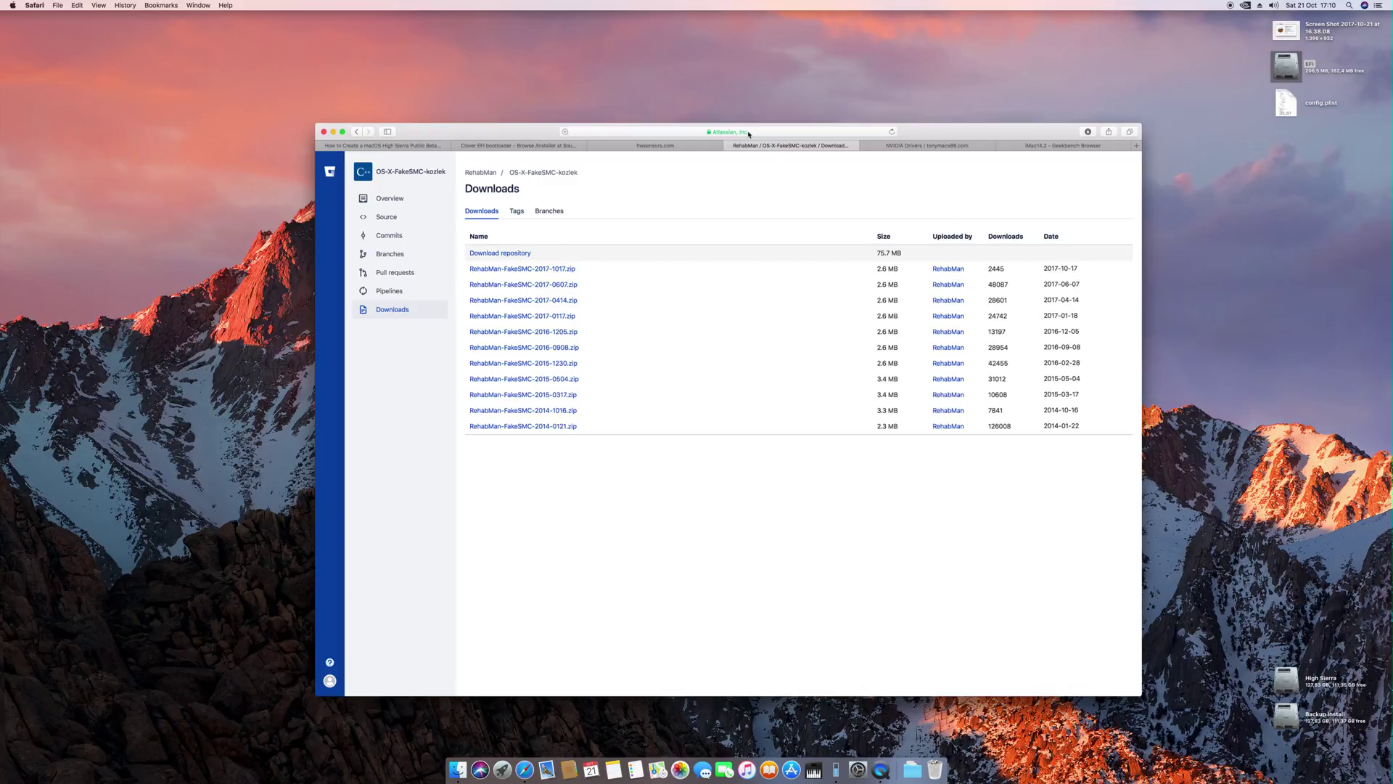
click(749, 133)
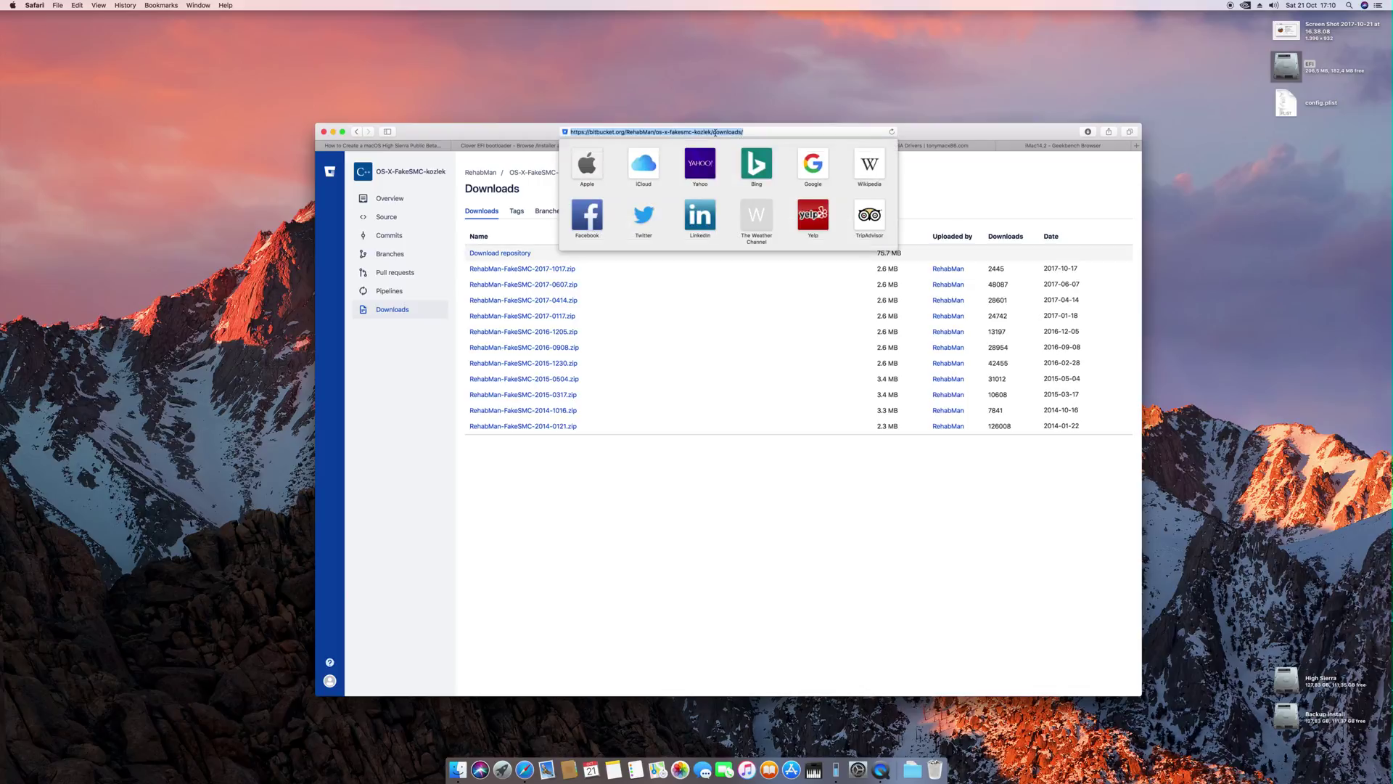
click(653, 484)
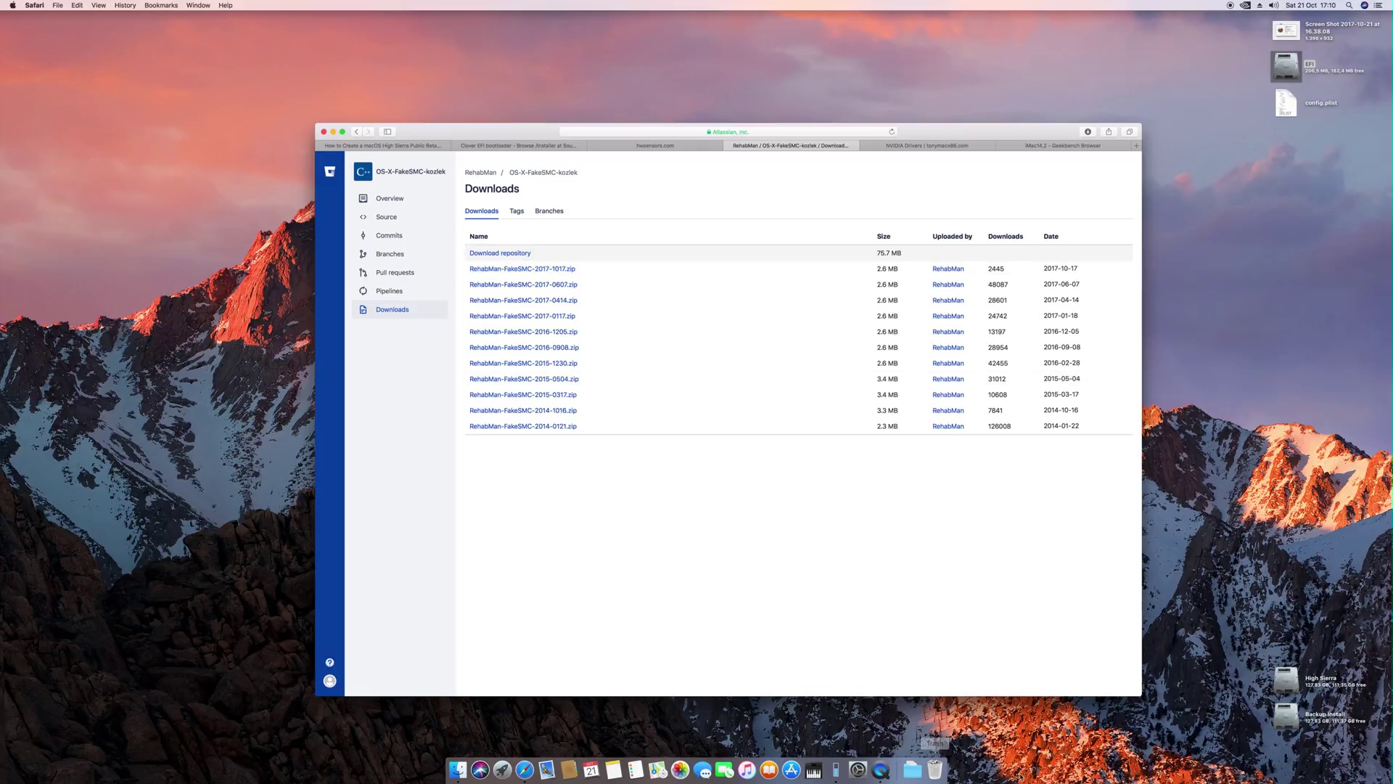
Open the downloaded RehabMan-FakeSMC-2017-1017 folder, move its window lower over the browser, and select FakeSMC.kext
click(913, 771)
click(857, 710)
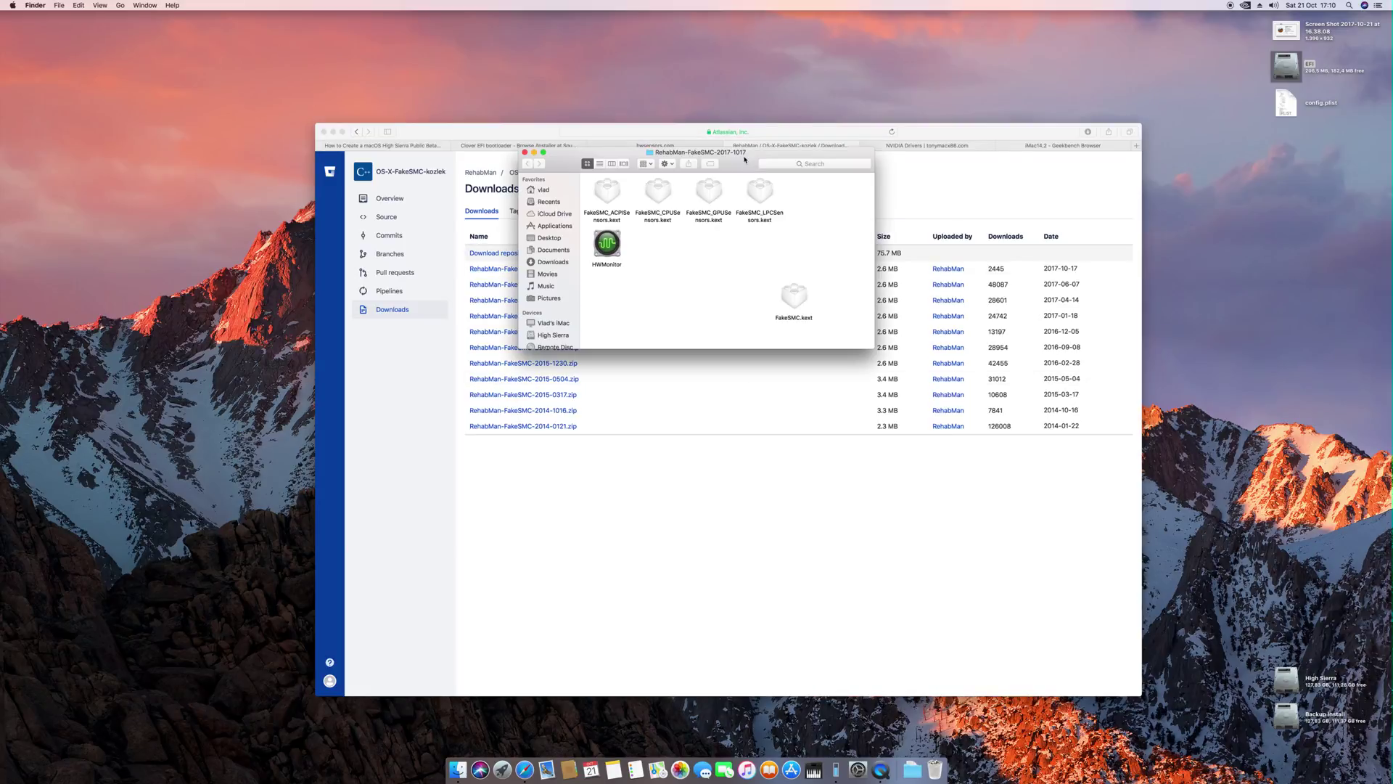
drag(744, 159, 577, 406)
click(663, 430)
drag(796, 322, 584, 404)
click(656, 413)
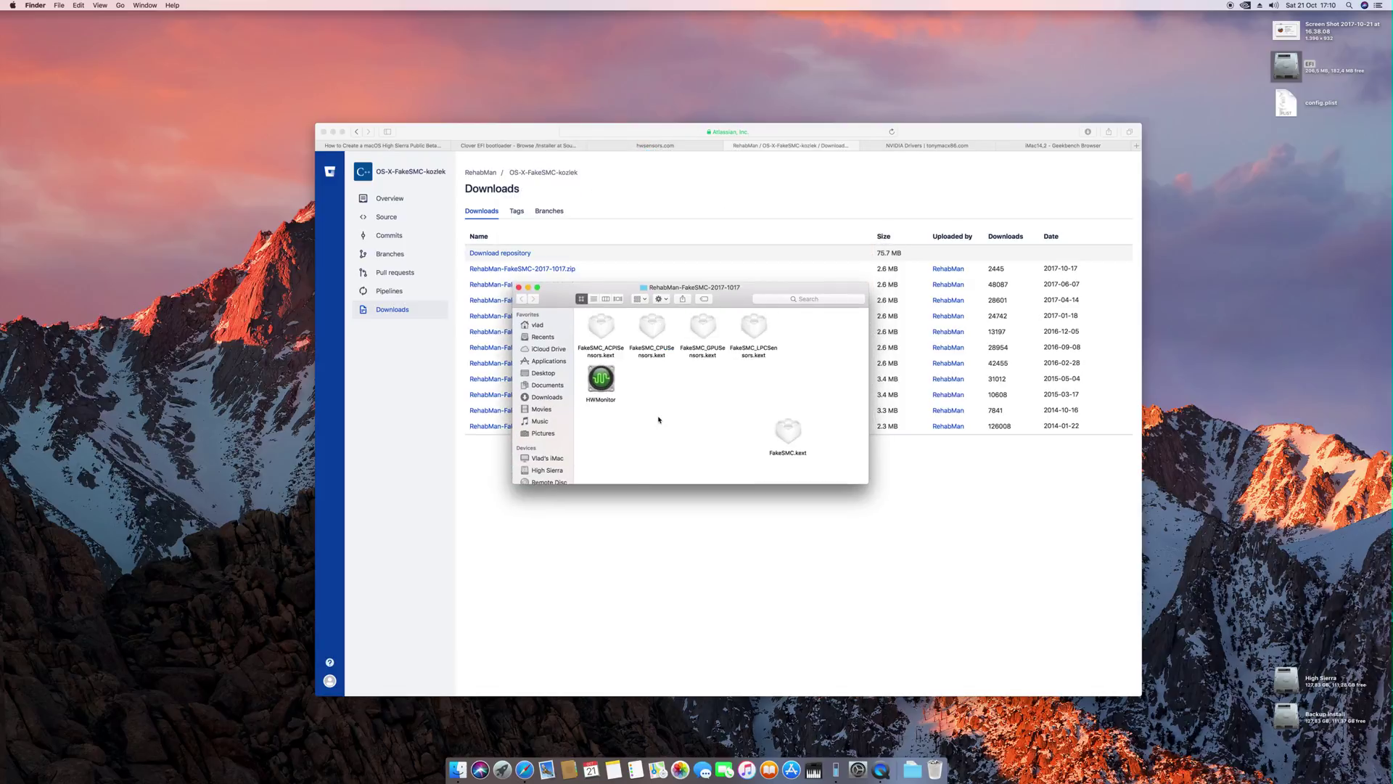
drag(827, 420, 762, 458)
click(759, 454)
click(790, 436)
Browse the EFI volume to EFI/Clover/kexts/10.13 and inspect the FakeSMC, IntelMausiEthernet and realtekALC kexts
double_click(1291, 73)
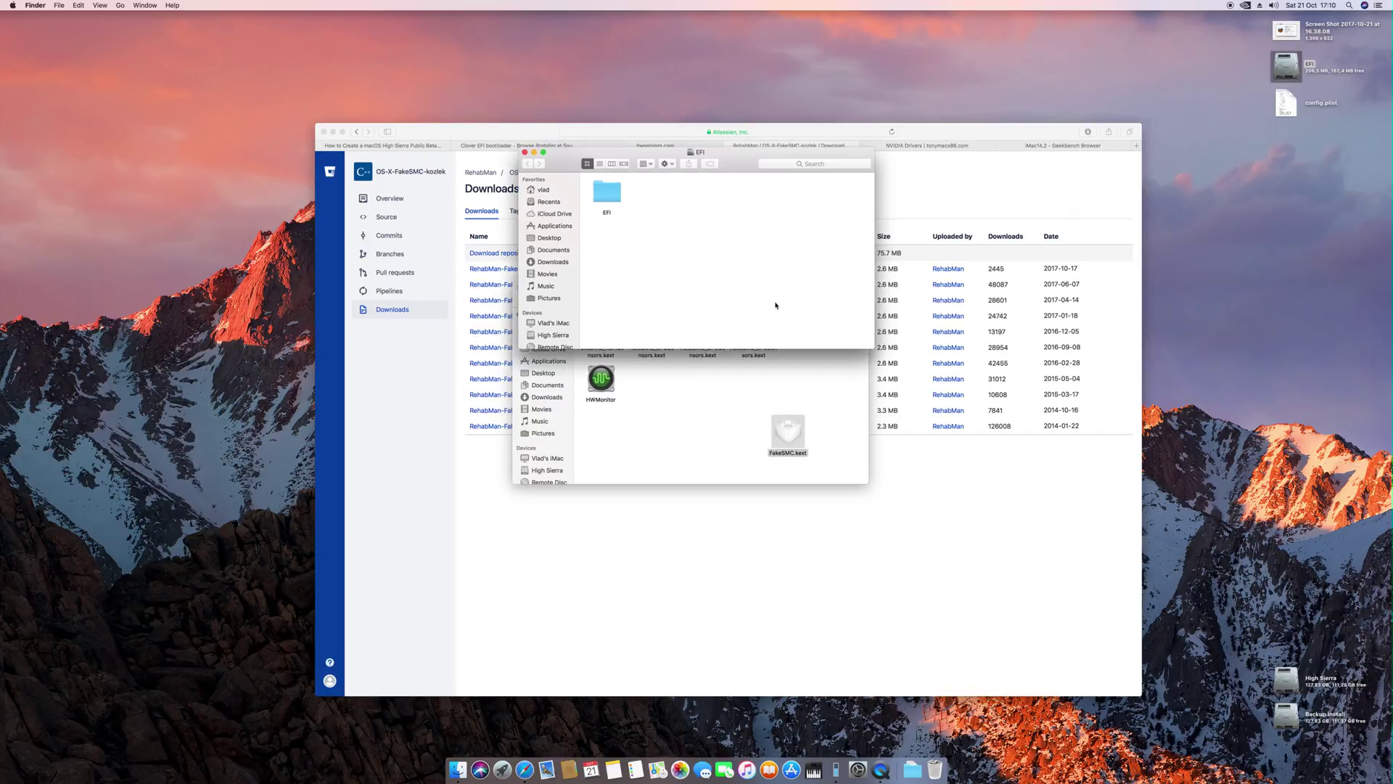
double_click(599, 196)
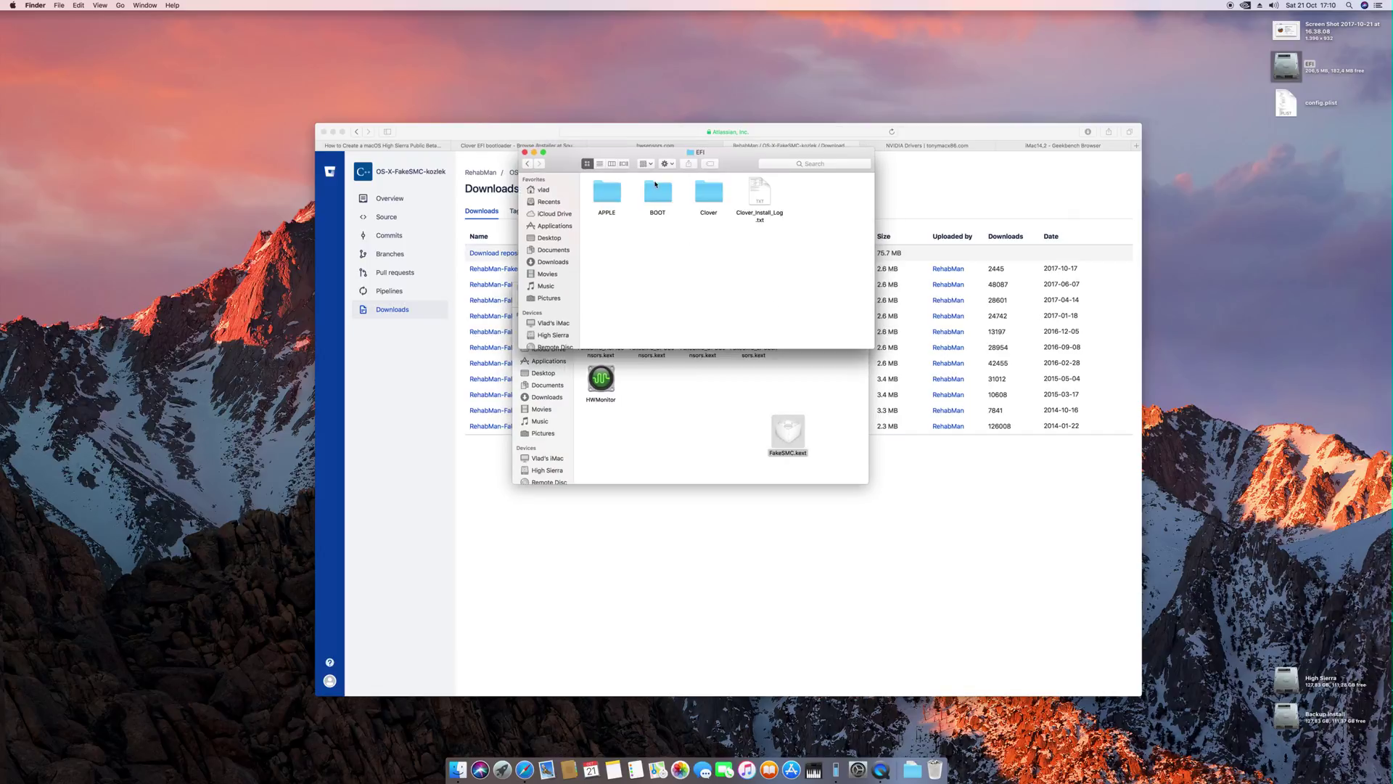
double_click(708, 193)
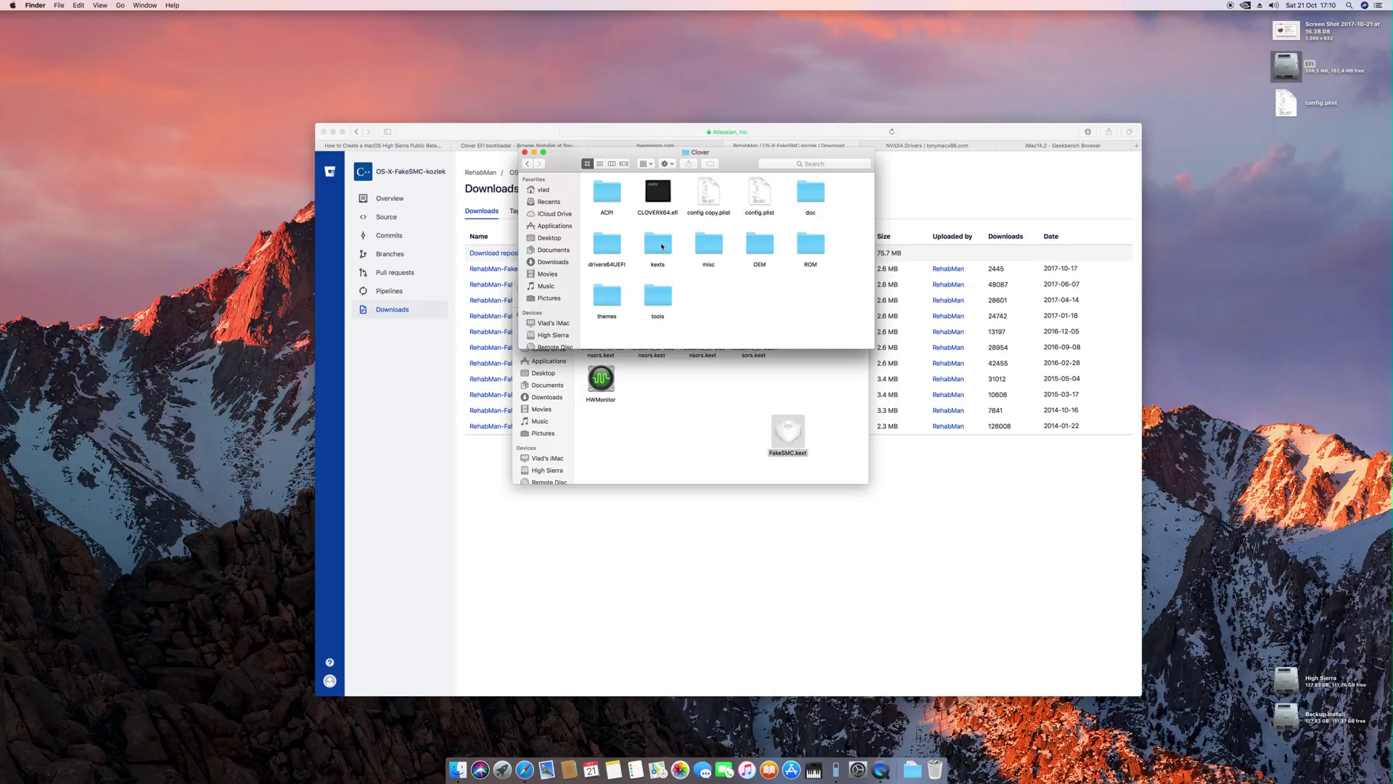
double_click(660, 245)
double_click(709, 245)
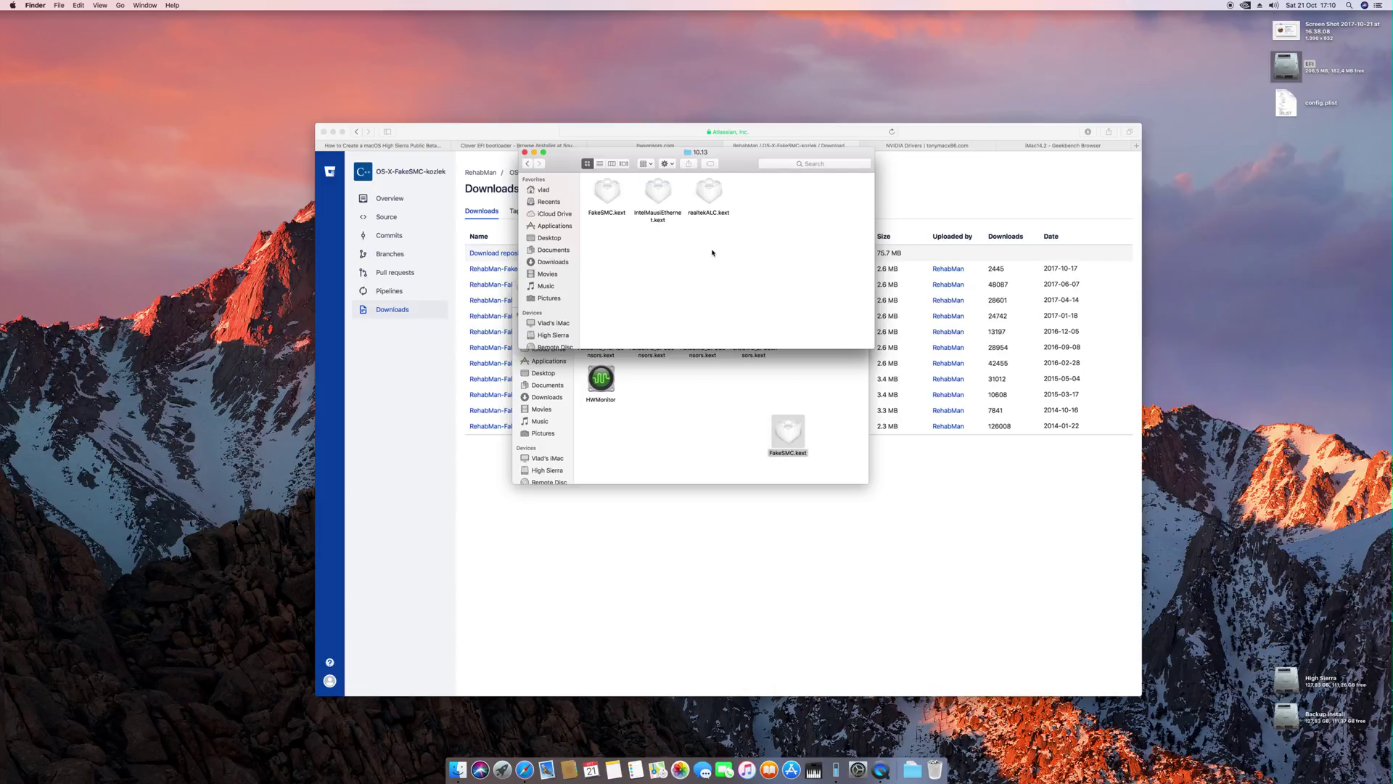
click(602, 202)
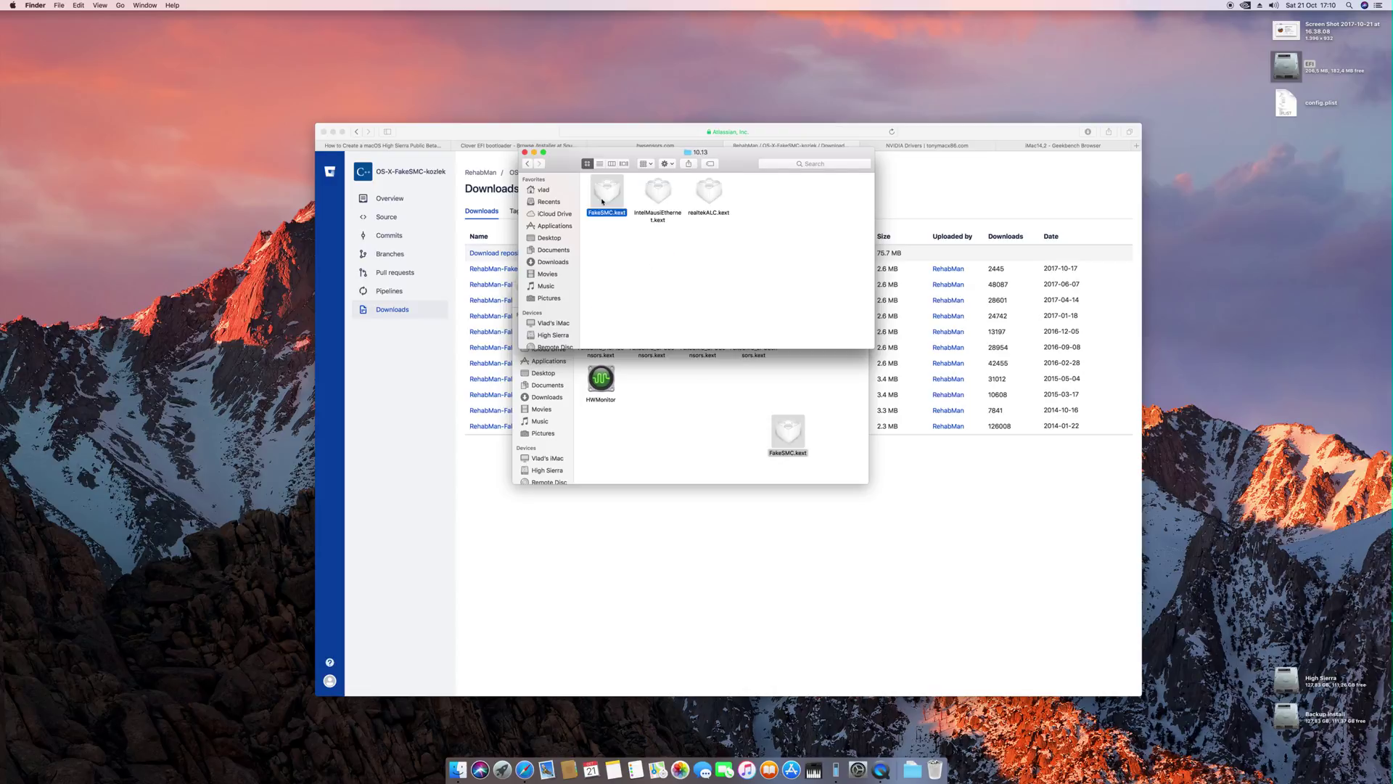
click(657, 192)
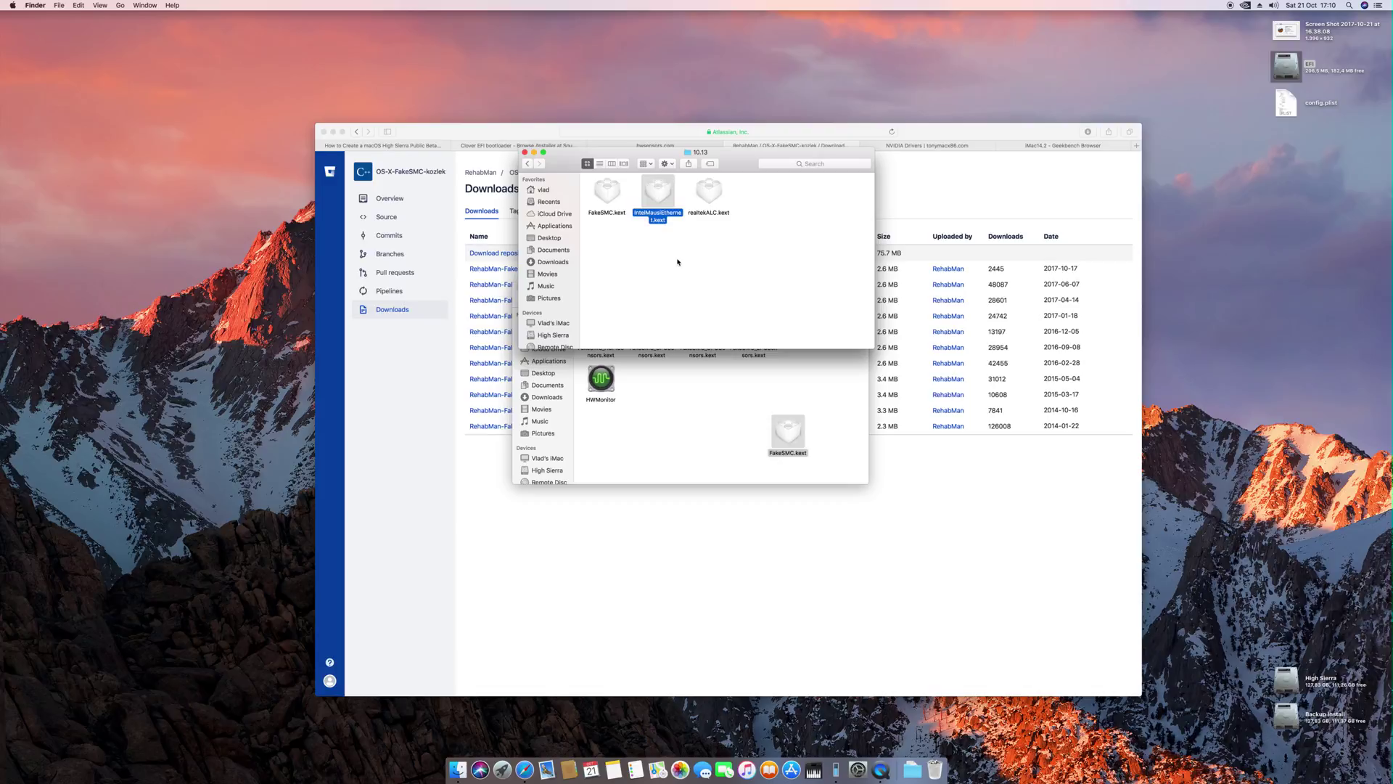
click(709, 186)
Move the 10.13 kexts window so it partly overlaps the FakeSMC download window, and select its FakeSMC.kext
drag(765, 194, 886, 380)
click(886, 379)
click(808, 317)
drag(791, 325, 801, 330)
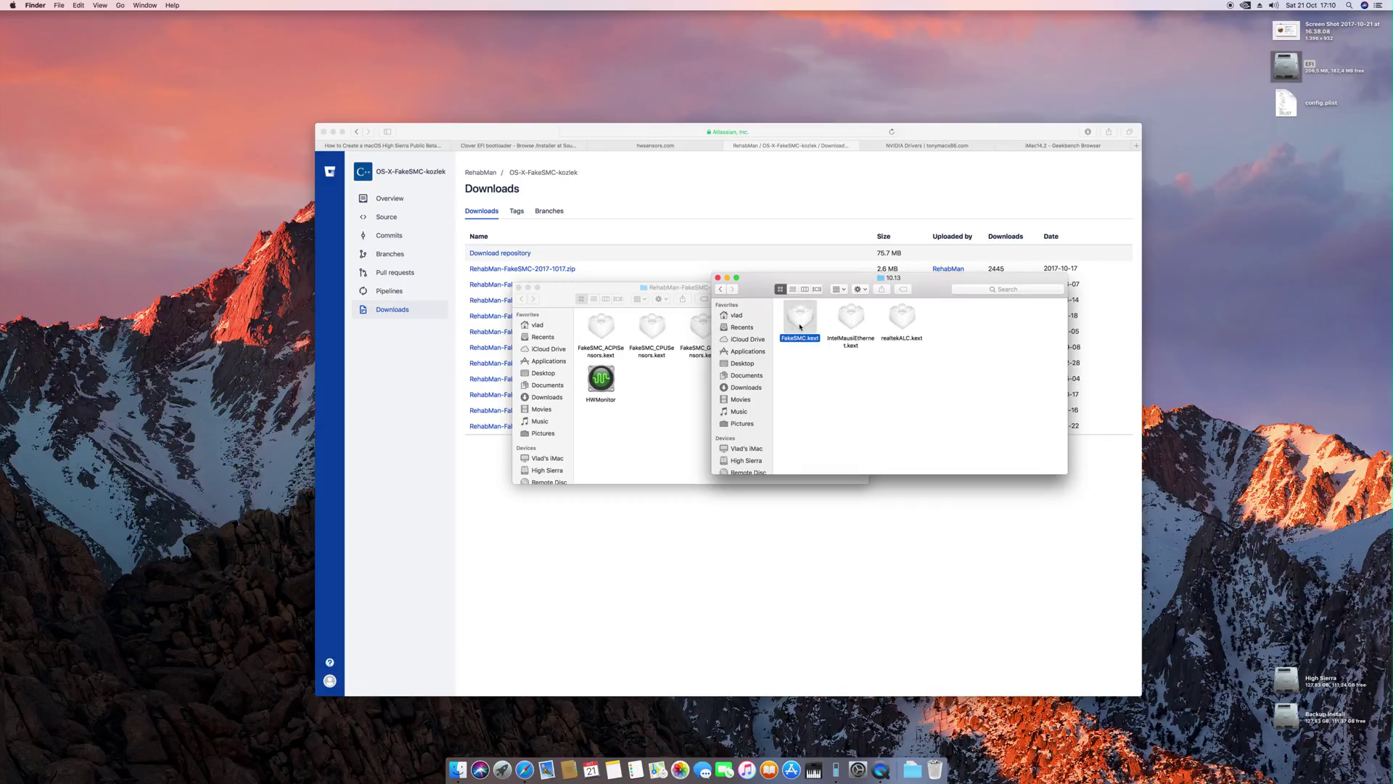
Move the 10.13 kexts window off the FakeSMC download window, and close both folder windows
click(817, 390)
drag(754, 279, 892, 361)
click(936, 399)
click(855, 359)
click(519, 288)
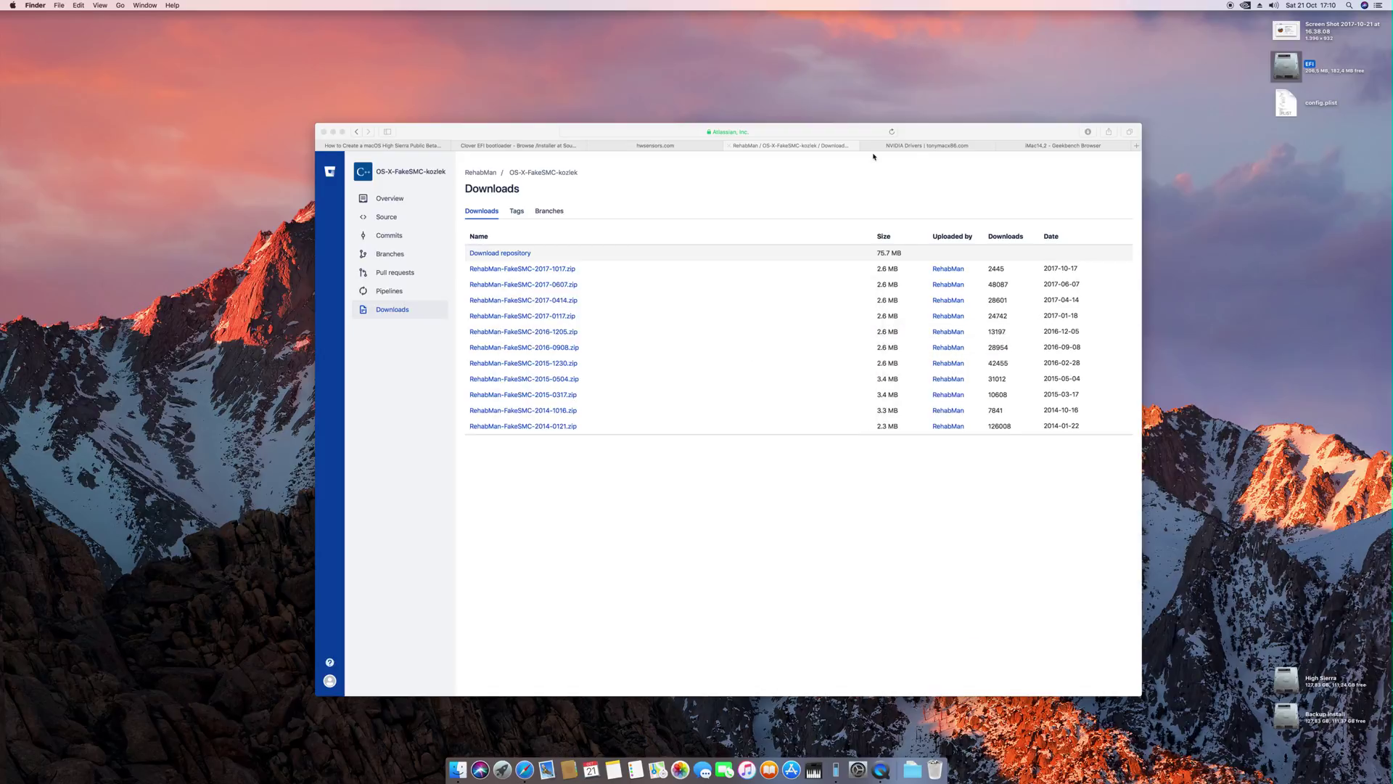
View tonymacx86's NVIDIA Drivers page, highlight driver version 378.10.10.10.15.120, and display the page's full web address
click(910, 146)
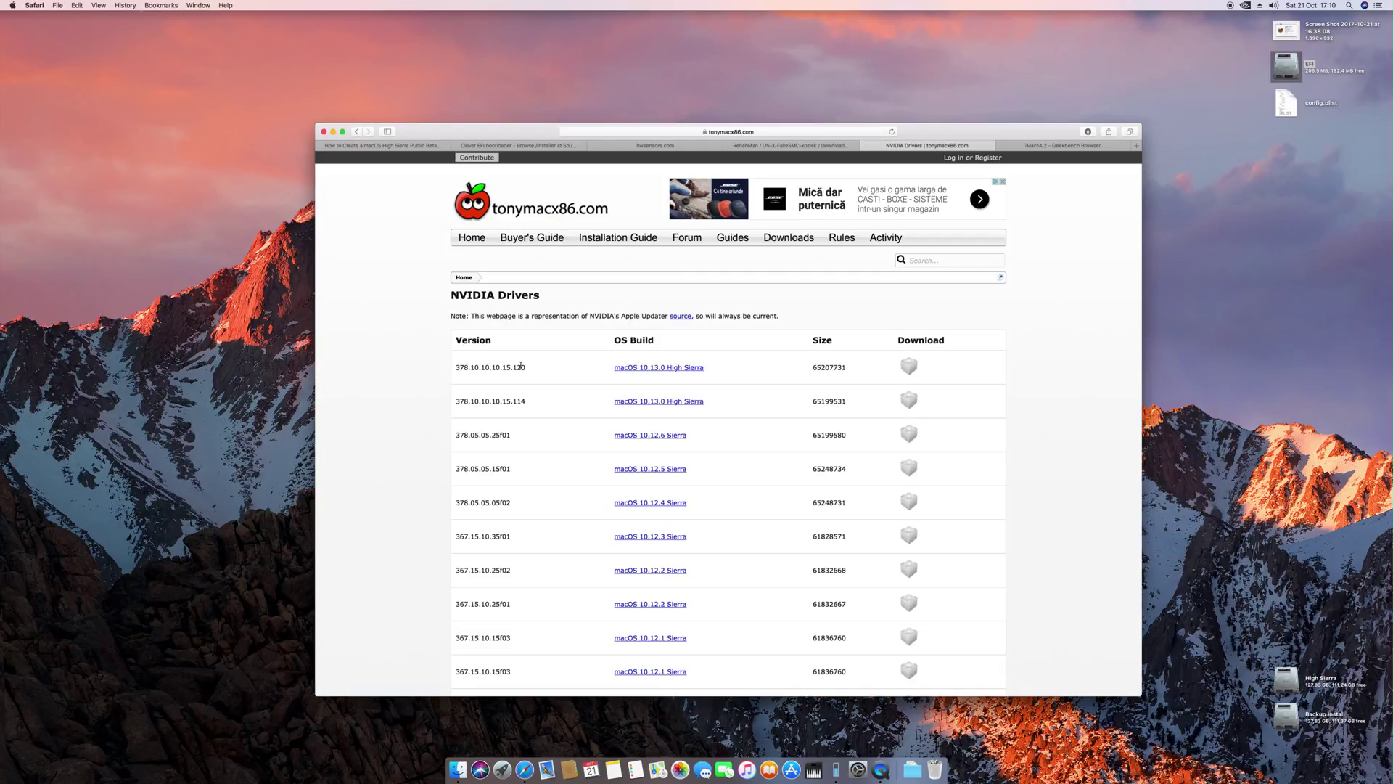
drag(528, 370, 458, 368)
click(532, 365)
drag(530, 367, 456, 369)
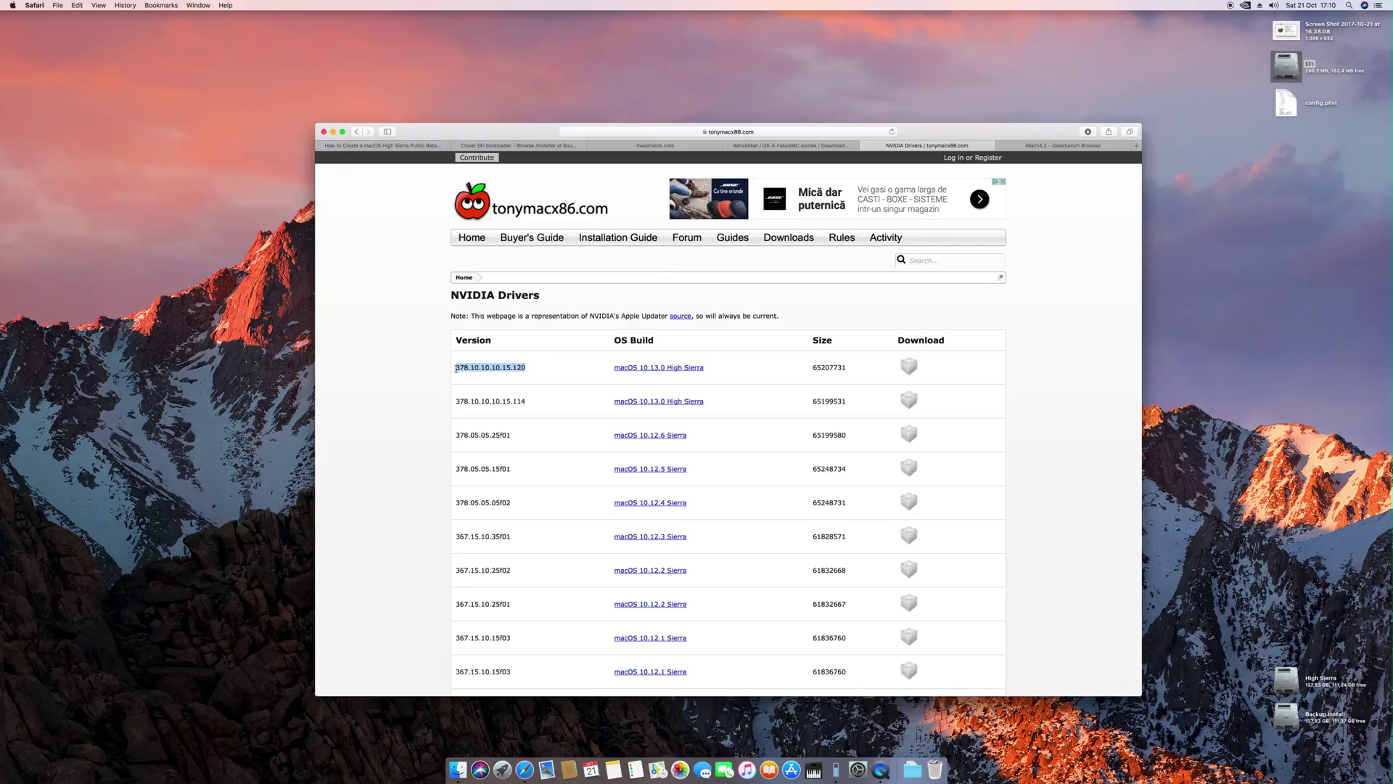
click(808, 134)
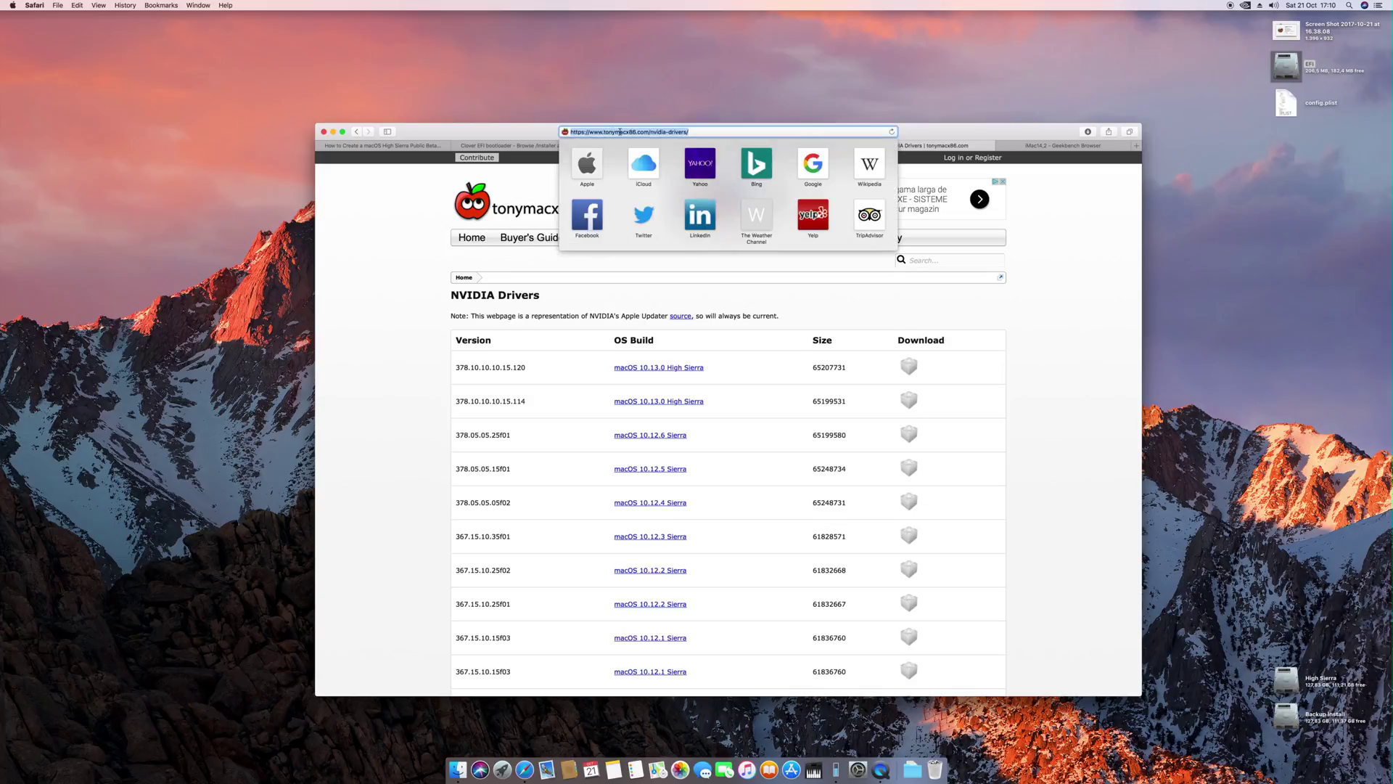
click(518, 367)
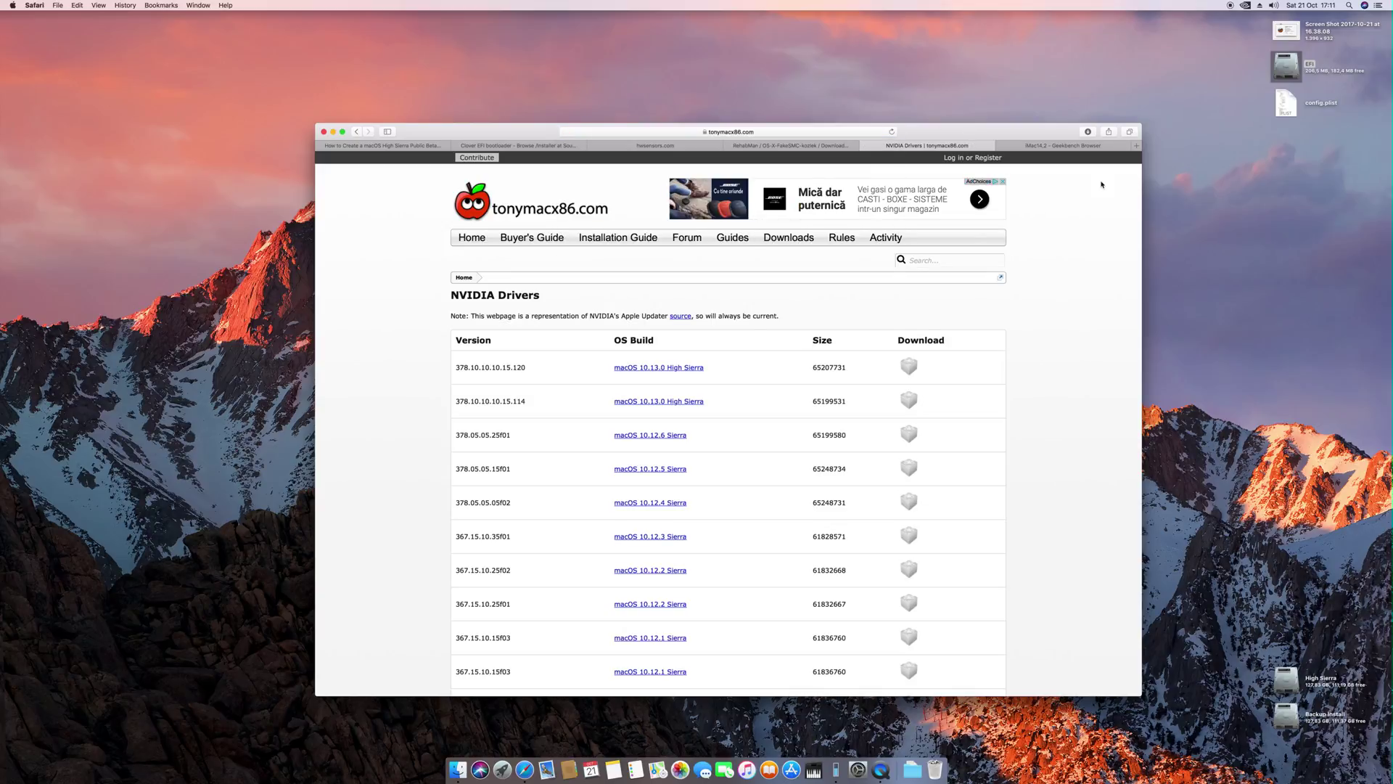
Preview the Screen Shot 2017-10-21 image from the desktop to examine the macOS version, and close the preview
click(1281, 33)
key(space)
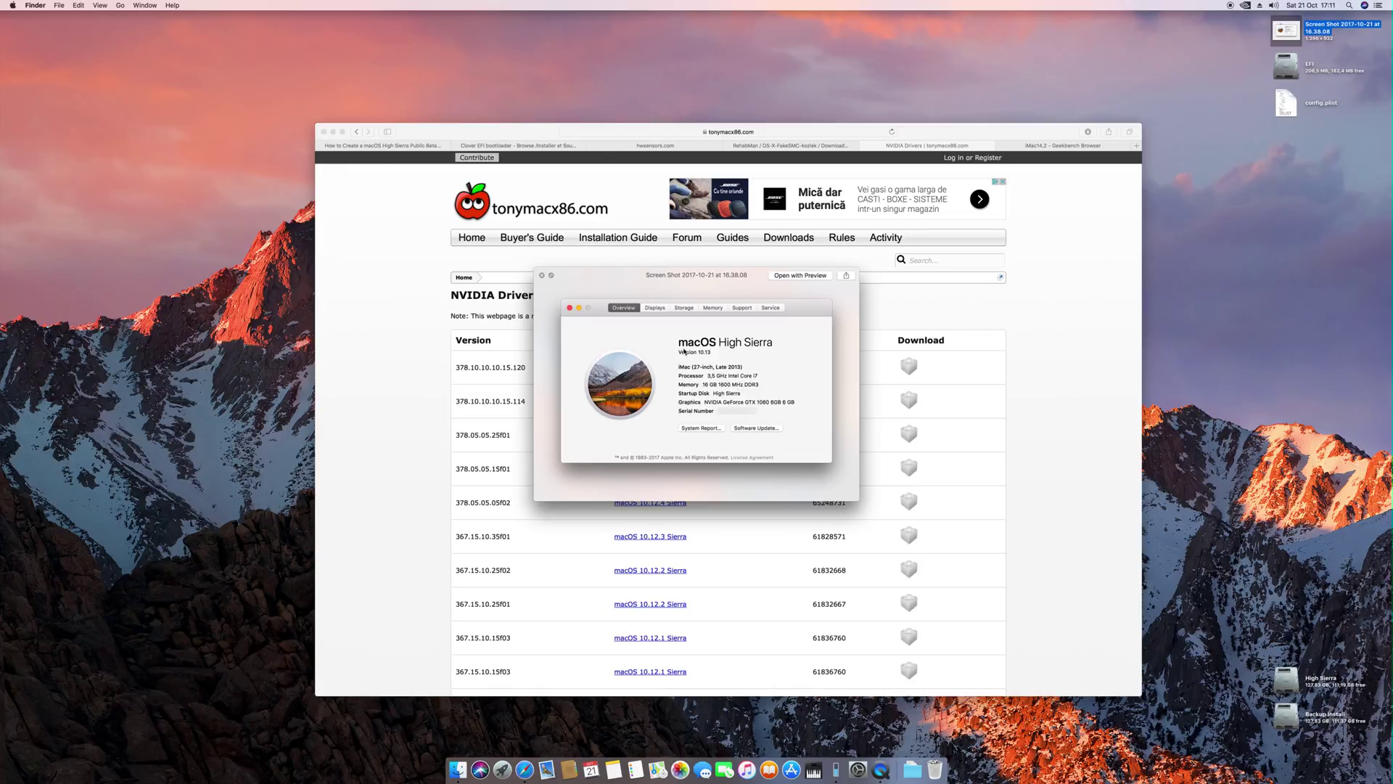
click(542, 276)
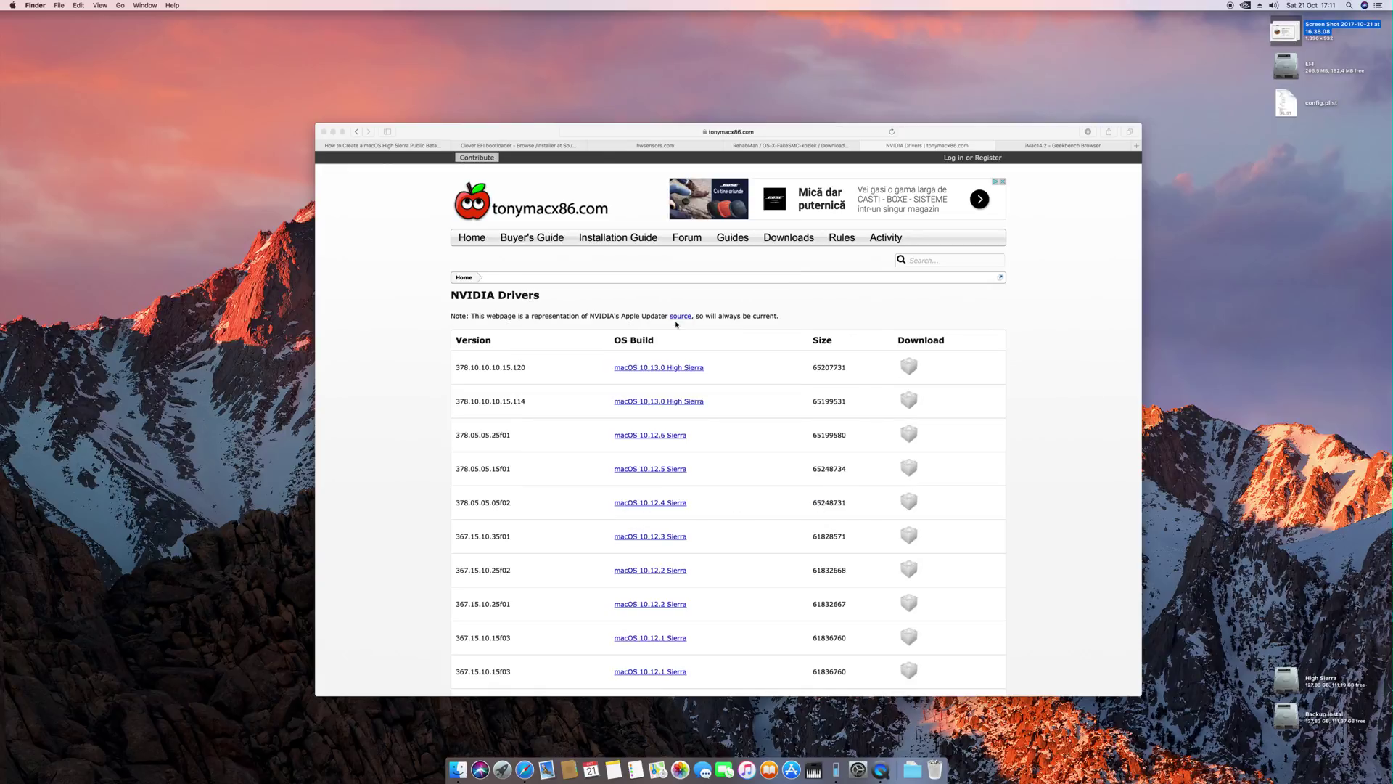
Highlight the 378.10.10.10.15.120 driver row for macOS 10.13.0 High Sierra in the table, and clear the selection
click(560, 371)
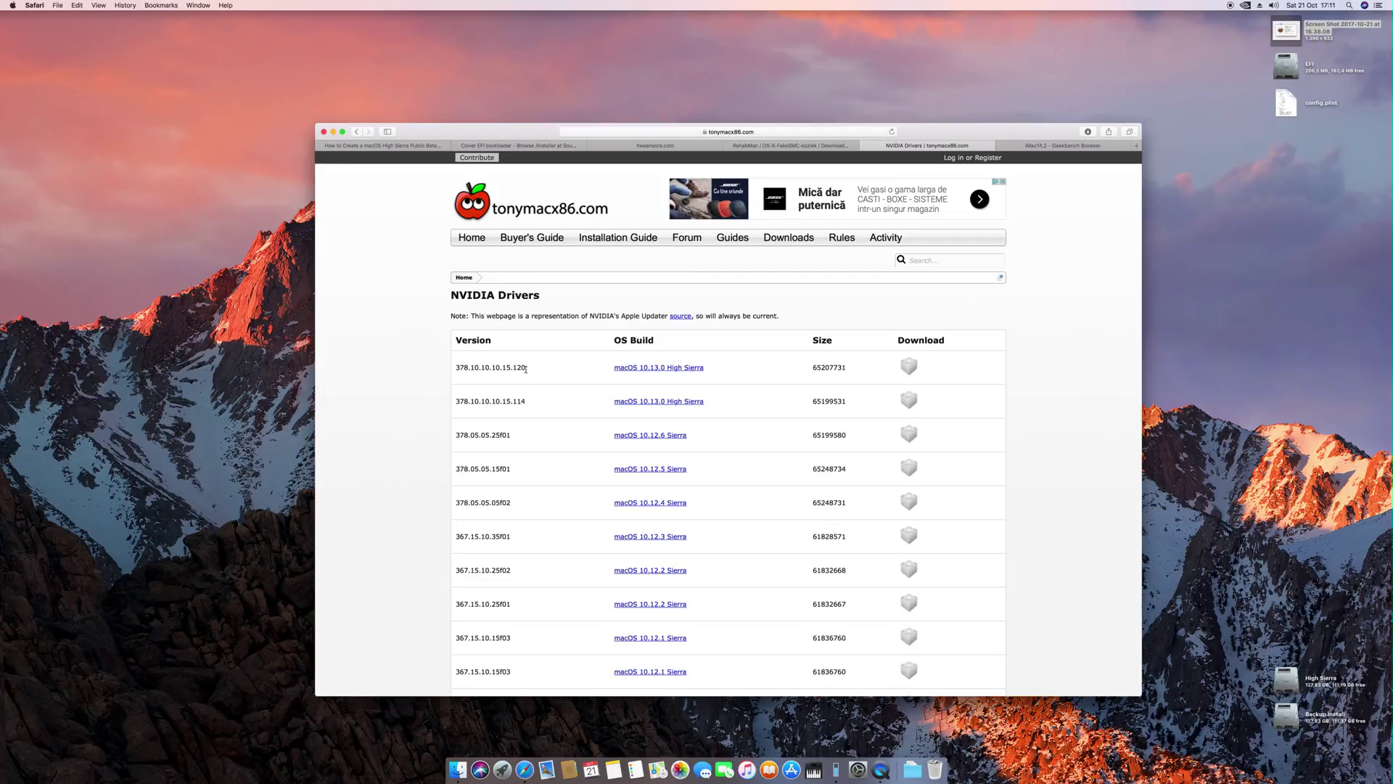
drag(560, 371, 457, 373)
click(813, 369)
drag(720, 370, 465, 368)
click(474, 367)
drag(848, 368, 457, 370)
click(821, 370)
Open config.plist from the desktop in TextEdit, minimize the browser, and move and enlarge the text window to nearly full screen height
click(1295, 103)
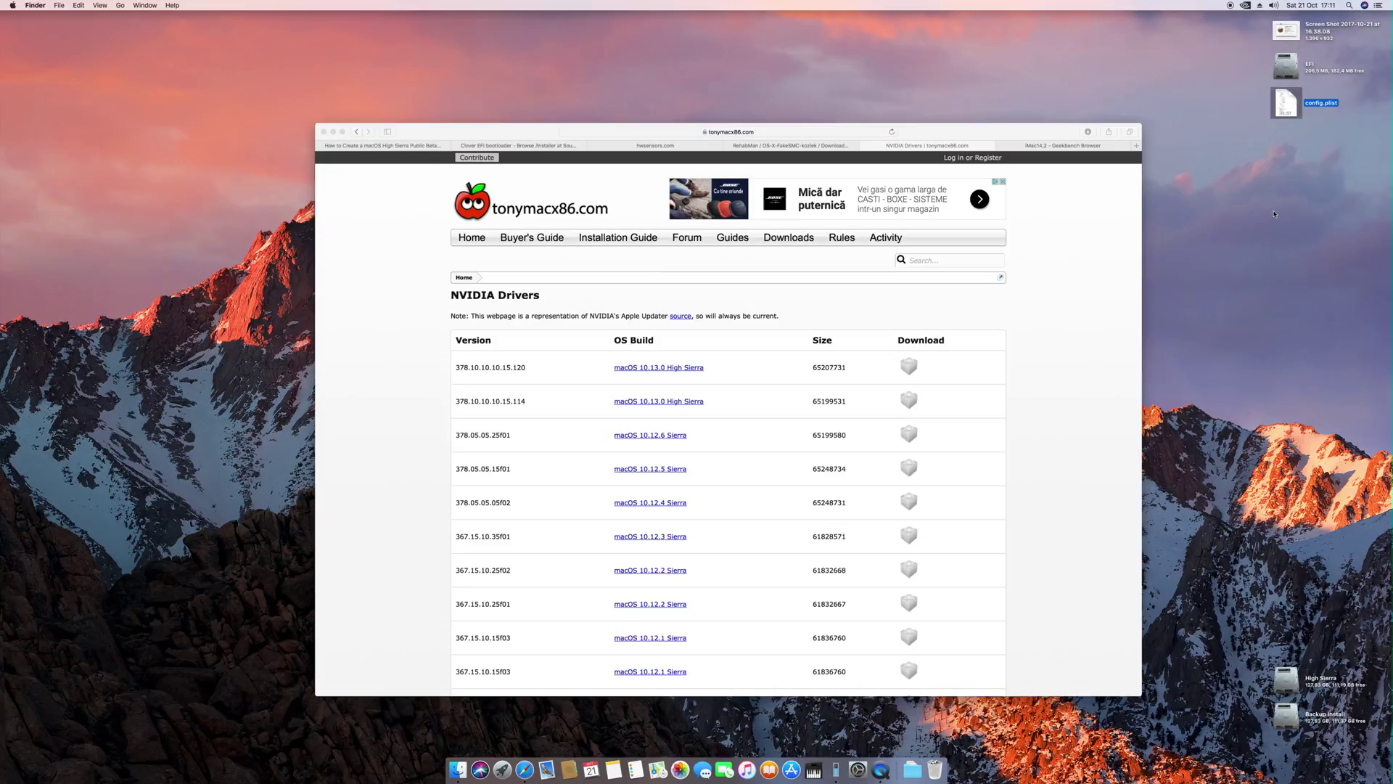
double_click(1288, 109)
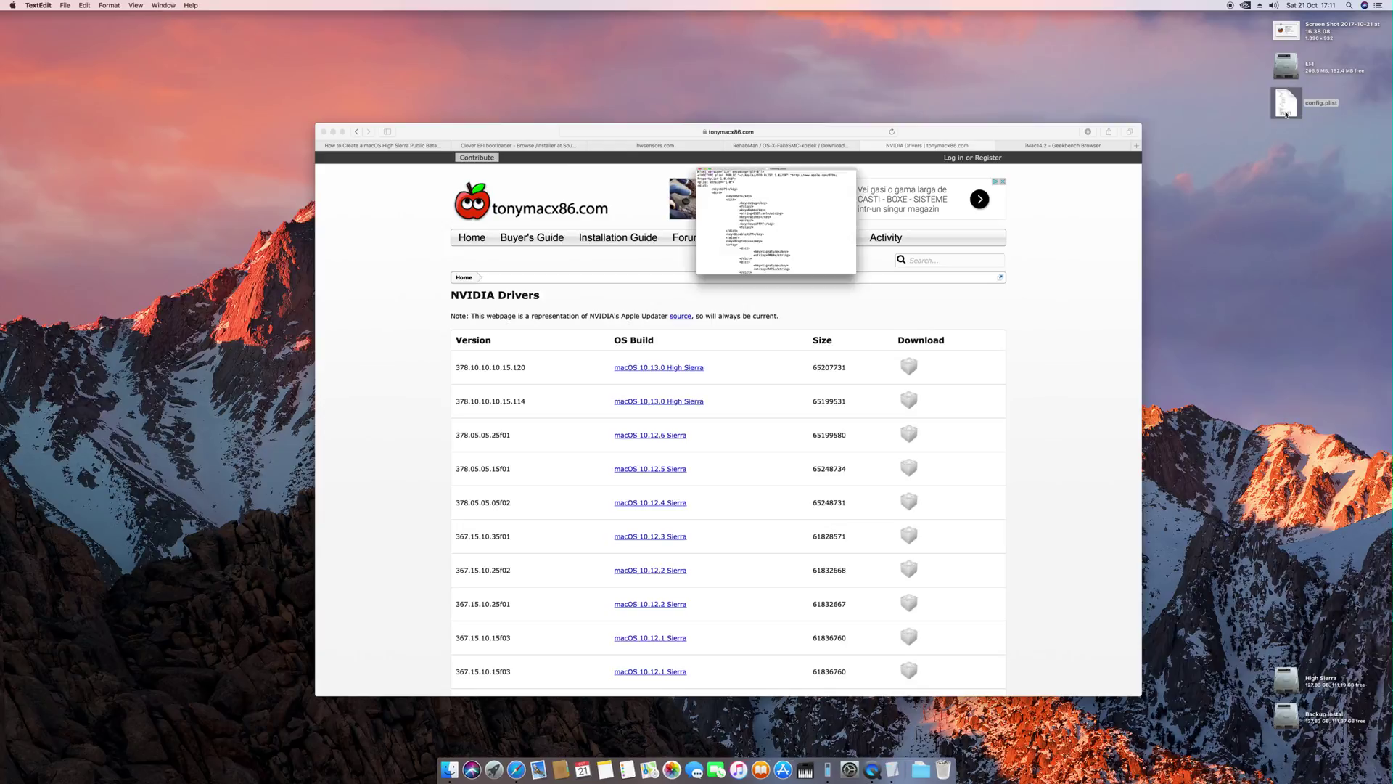
click(334, 131)
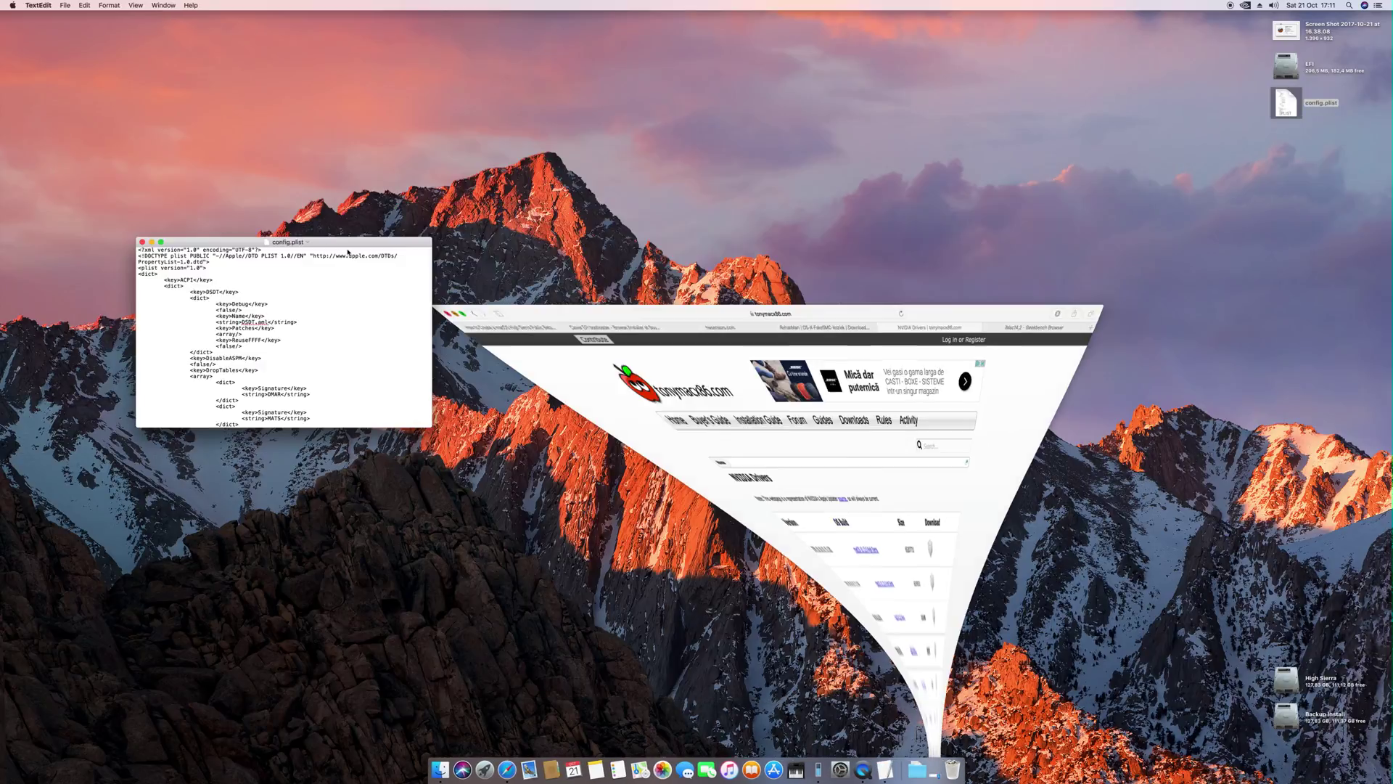
drag(347, 242, 788, 139)
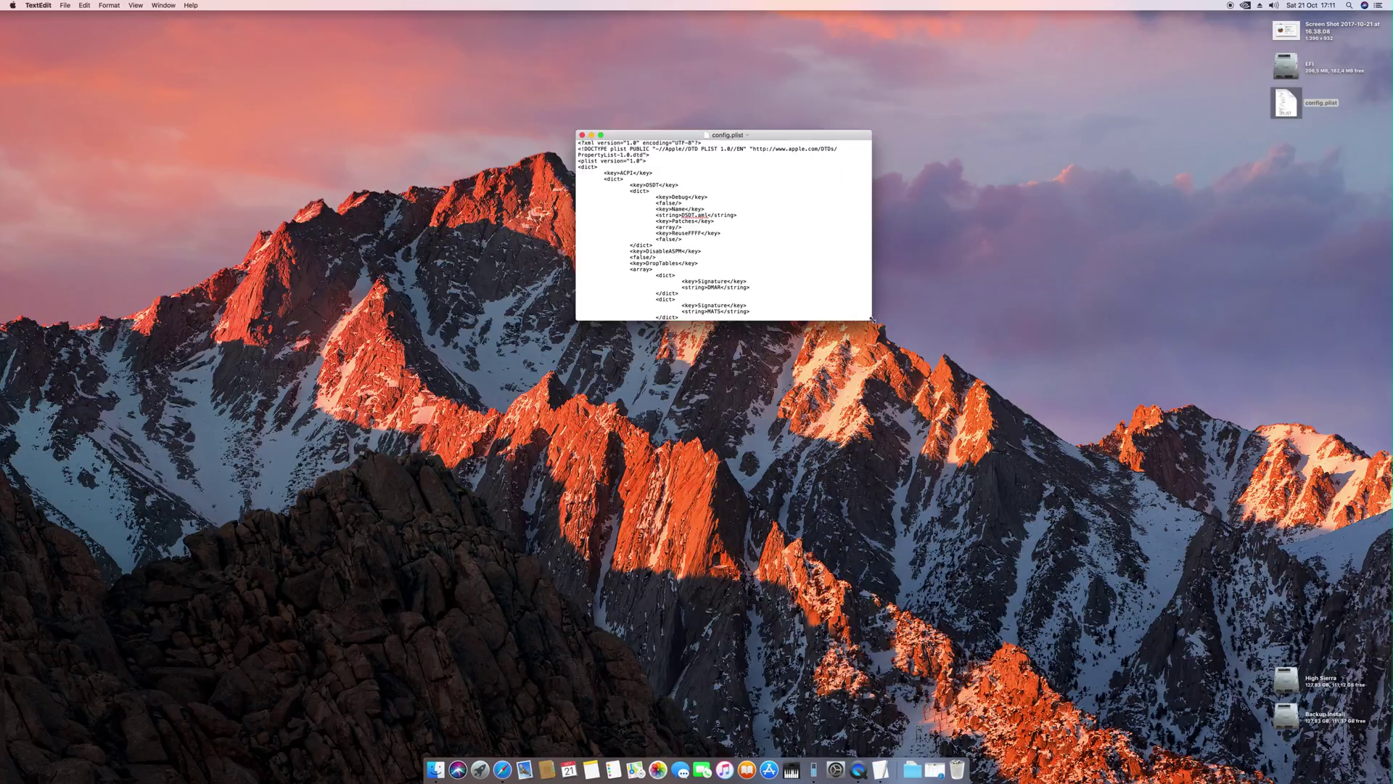
drag(871, 320, 923, 730)
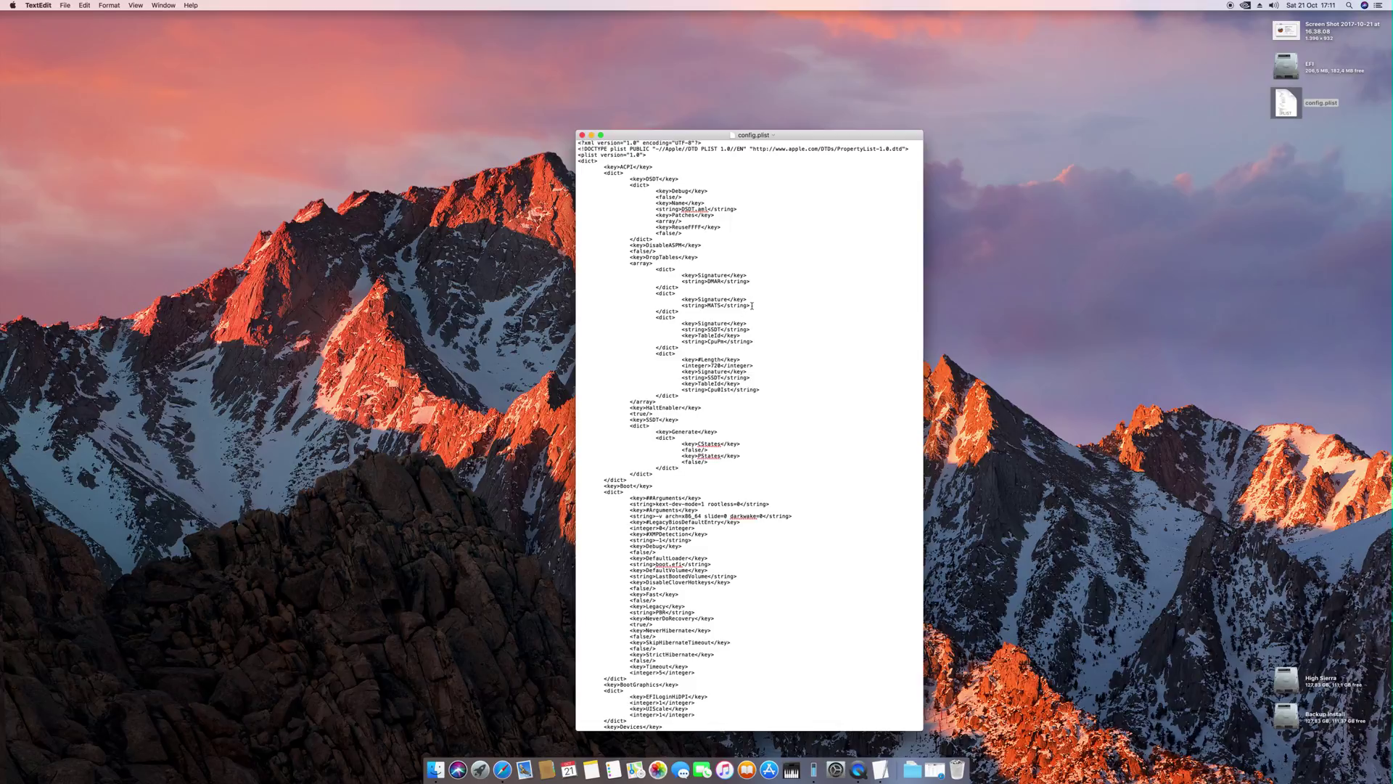
Highlight the MATS signature entry in the DropTables section of config.plist
drag(751, 306, 604, 301)
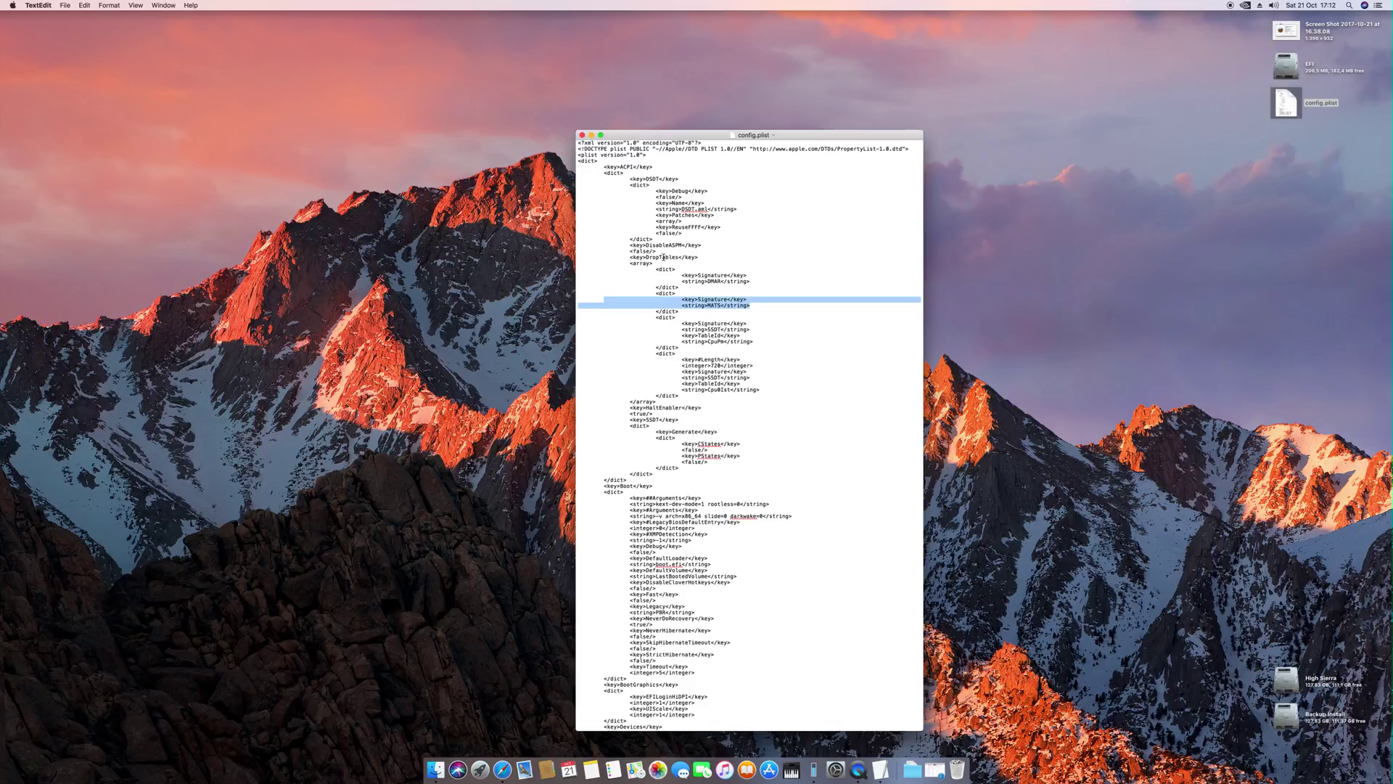
drag(751, 306, 579, 297)
click(724, 306)
drag(751, 305, 582, 298)
click(731, 311)
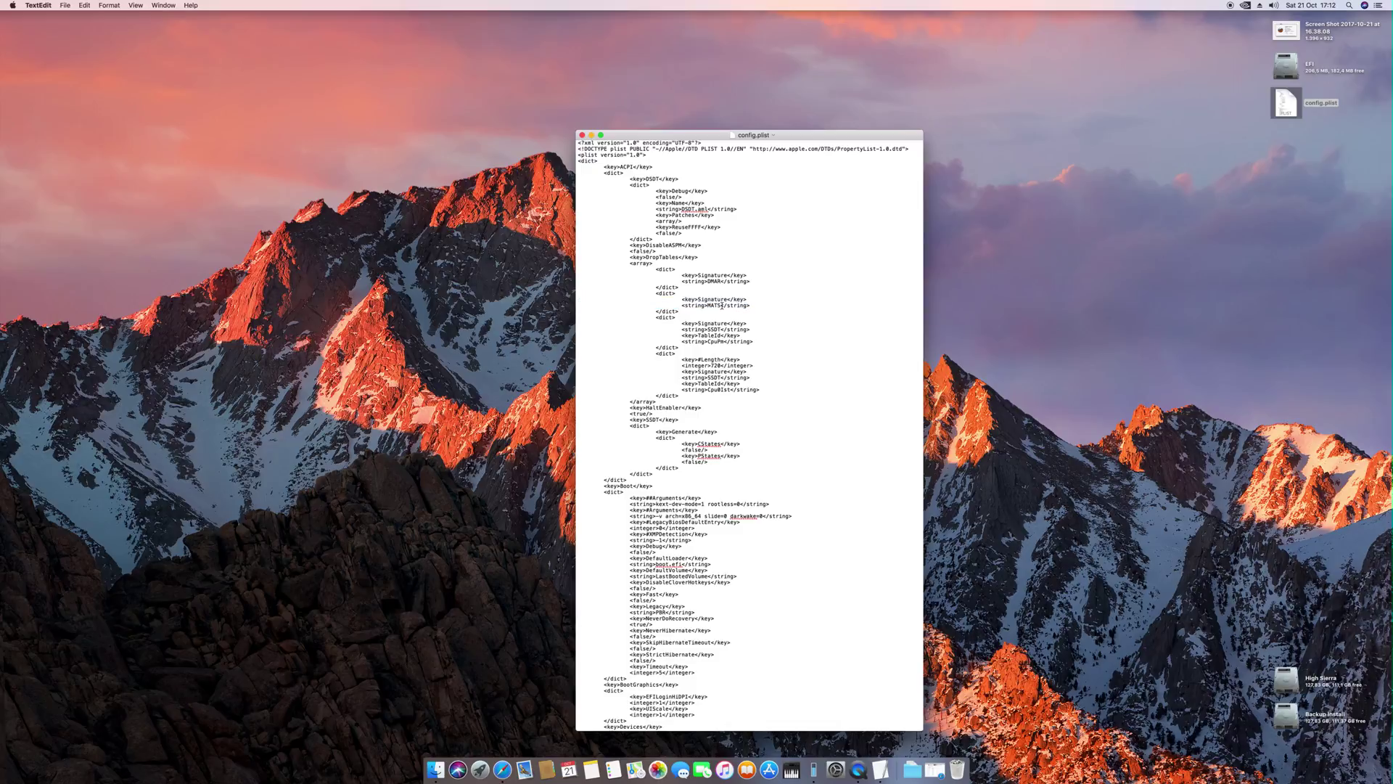
drag(750, 305, 578, 300)
click(750, 359)
drag(752, 305, 579, 299)
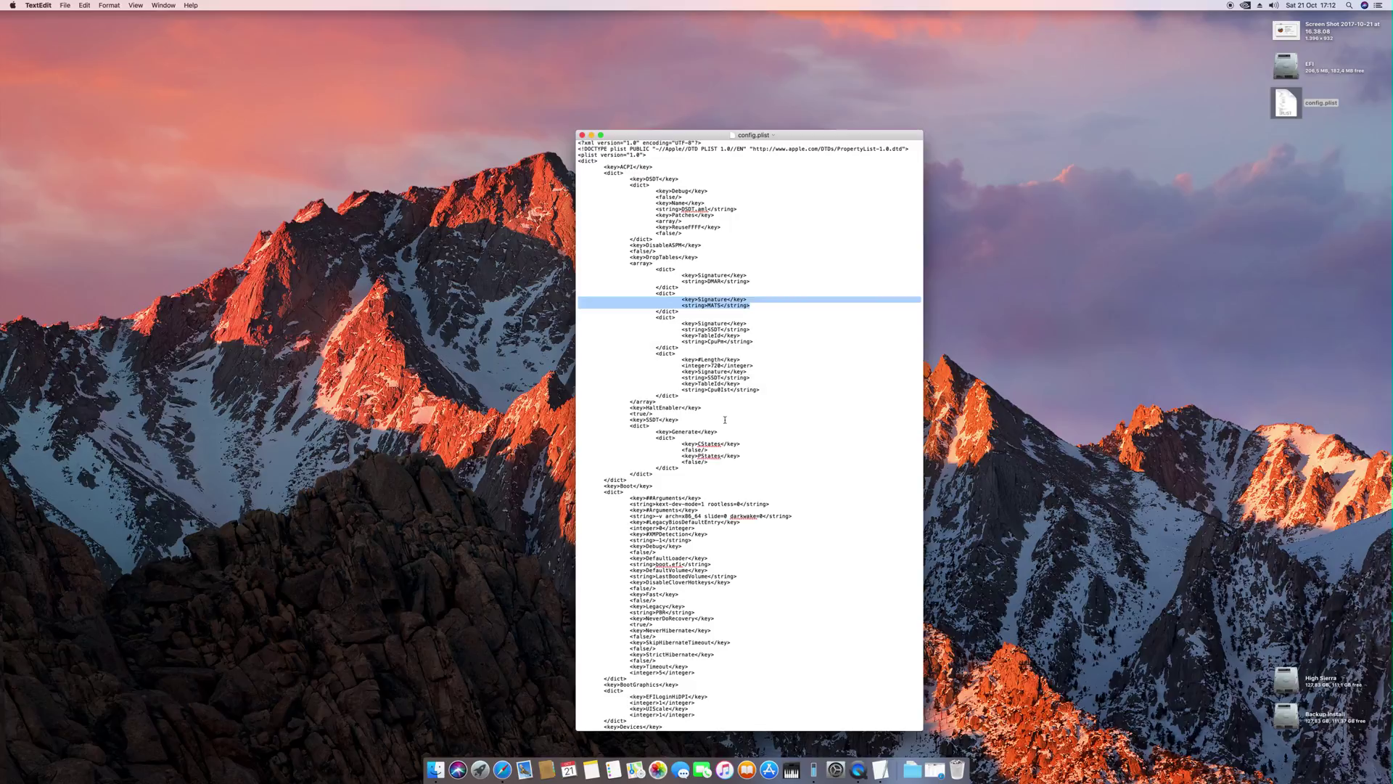
Highlight the CStates and PStates entries under the SSDT Generate key, and clear the selection
click(701, 438)
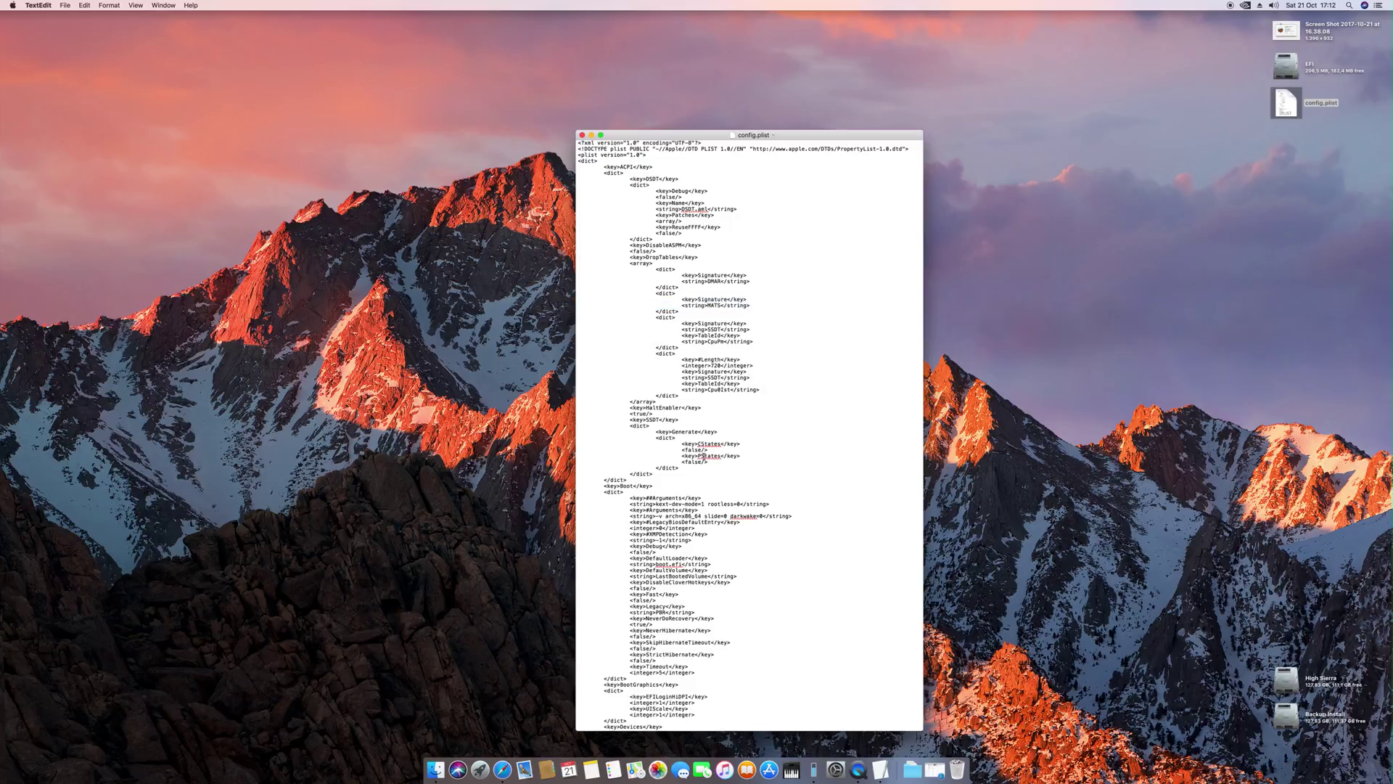
drag(711, 462, 580, 442)
click(724, 449)
double_click(707, 444)
text(States)
click(64, 5)
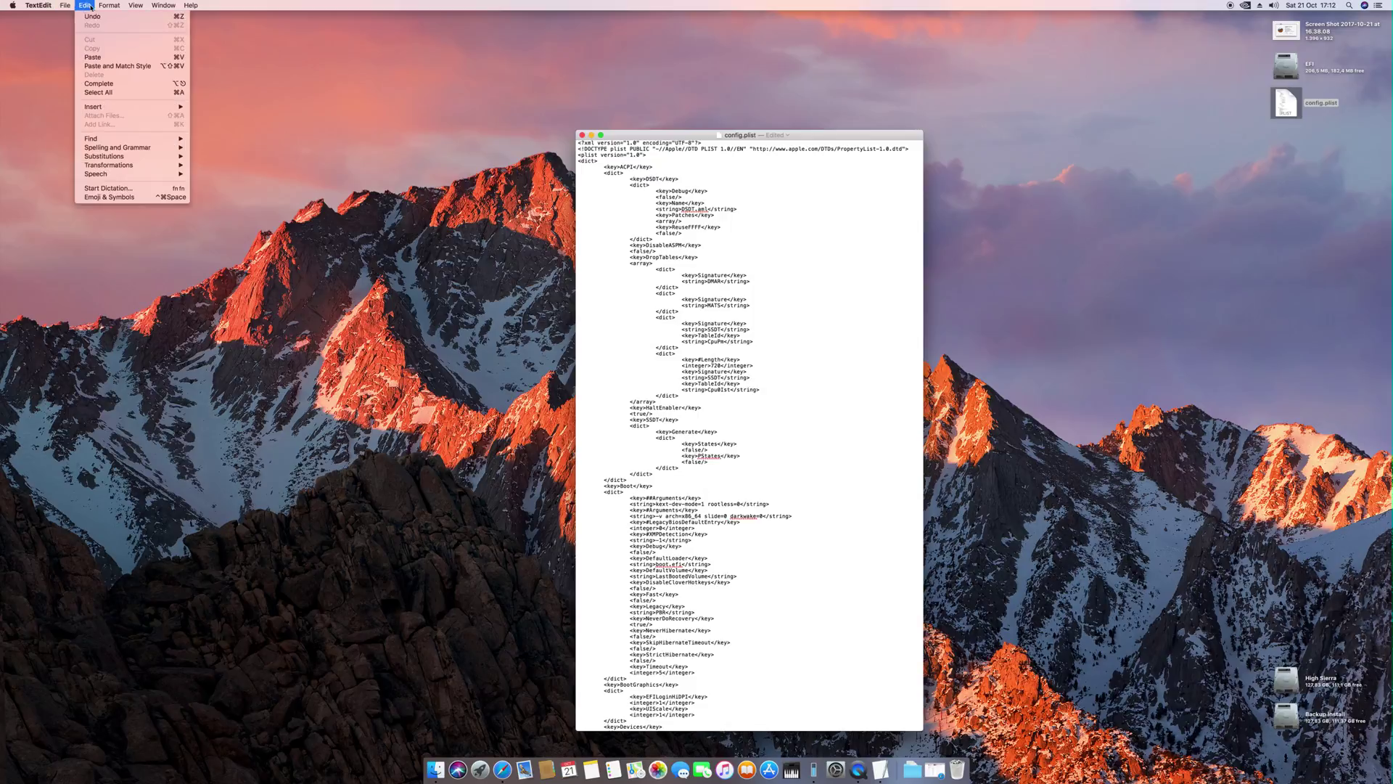
click(109, 18)
Reselect the lines that set CStates and PStates to false, and clear the selection
click(700, 452)
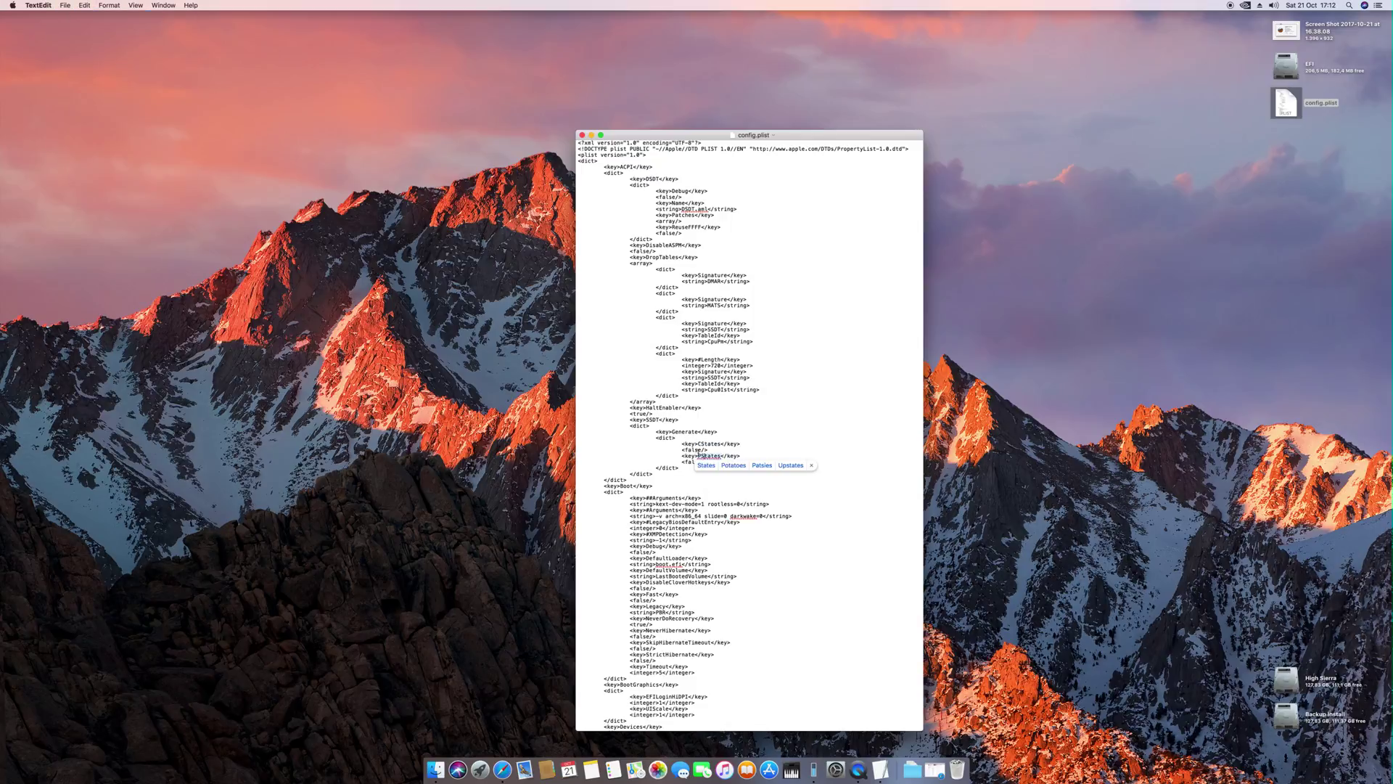
drag(704, 463, 574, 441)
click(719, 468)
Browse the EFI volume's Clover folders to the patched folder, and move its window beside config.plist
double_click(1286, 65)
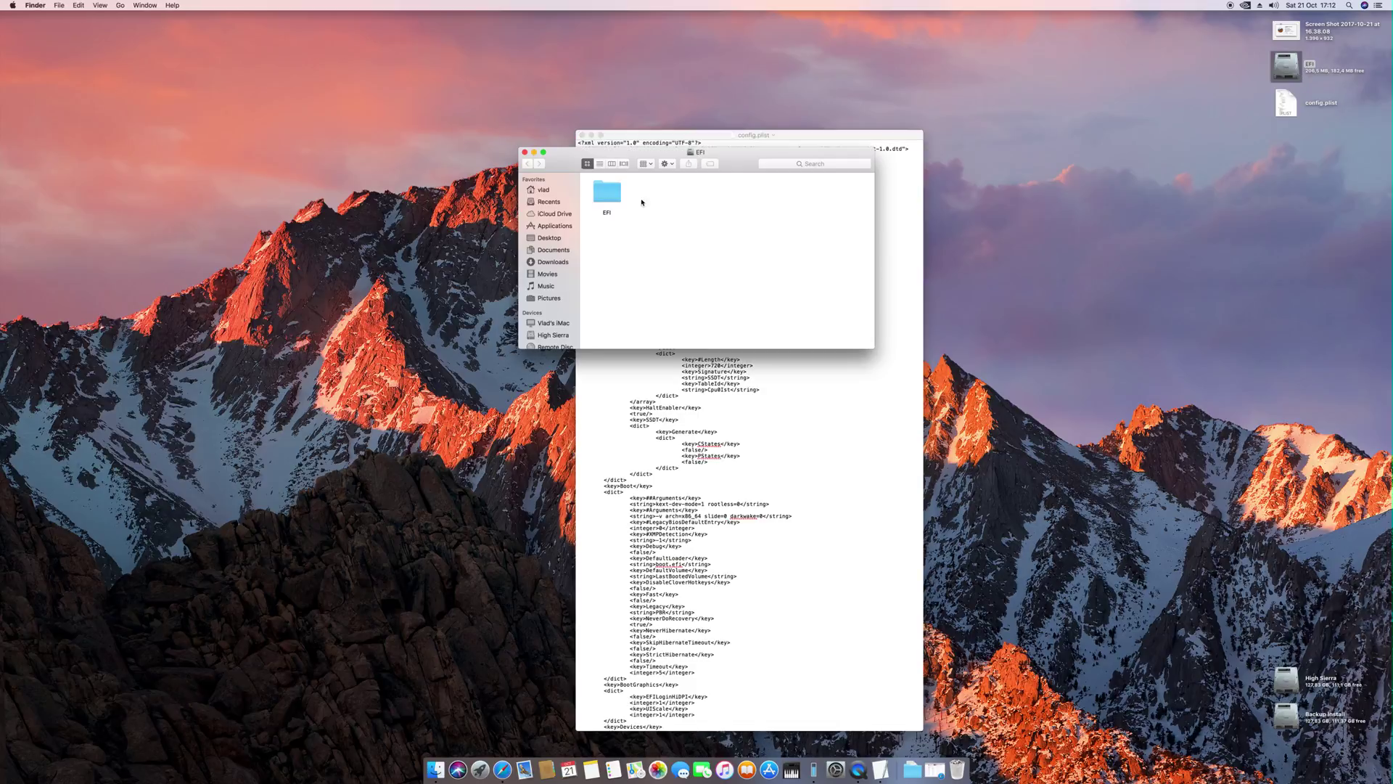
double_click(608, 193)
click(657, 193)
click(708, 200)
double_click(707, 196)
double_click(607, 193)
click(658, 194)
double_click(663, 196)
click(607, 193)
drag(617, 153, 1012, 300)
click(1001, 371)
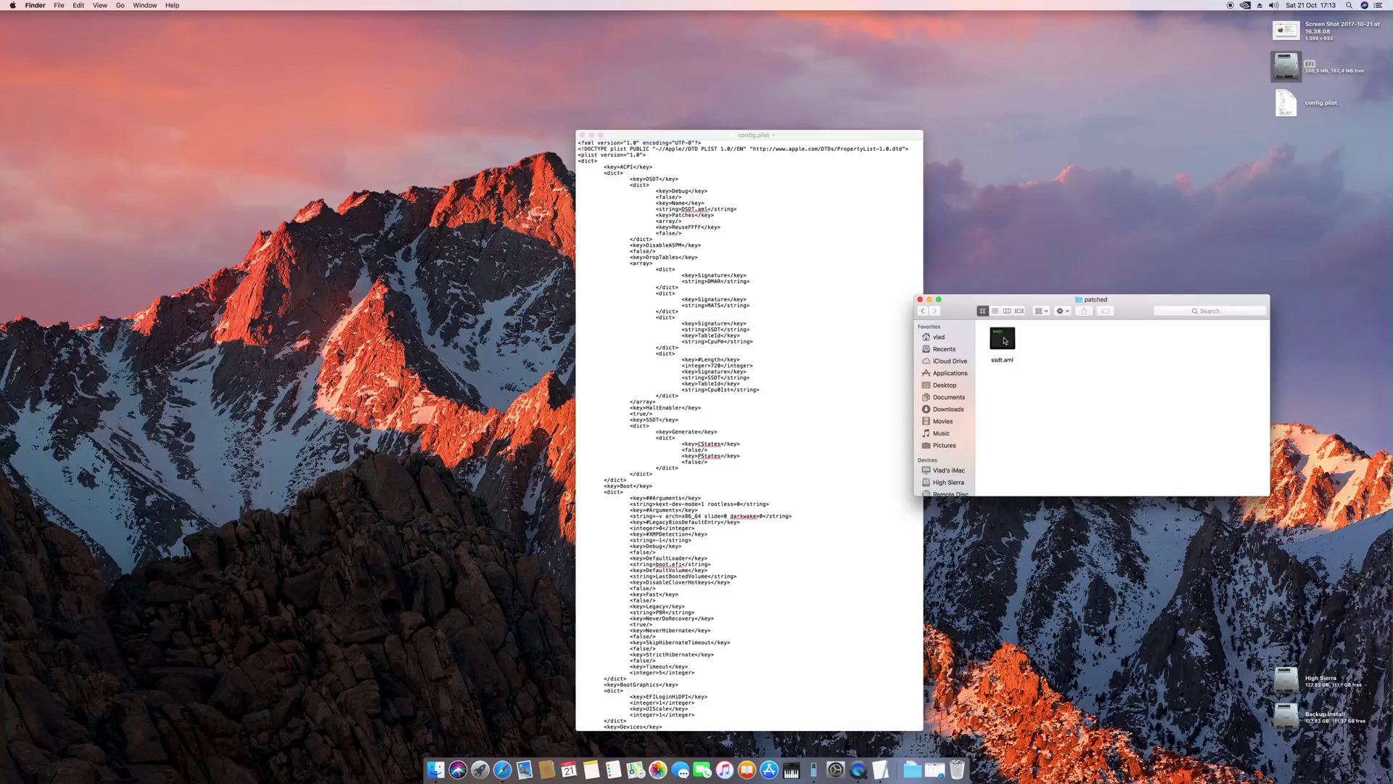
Inspect ssdt.aml in the patched folder, shift the window farther from config.plist, and close it
click(1004, 341)
drag(962, 307, 1024, 306)
click(1089, 351)
click(1065, 338)
click(1099, 383)
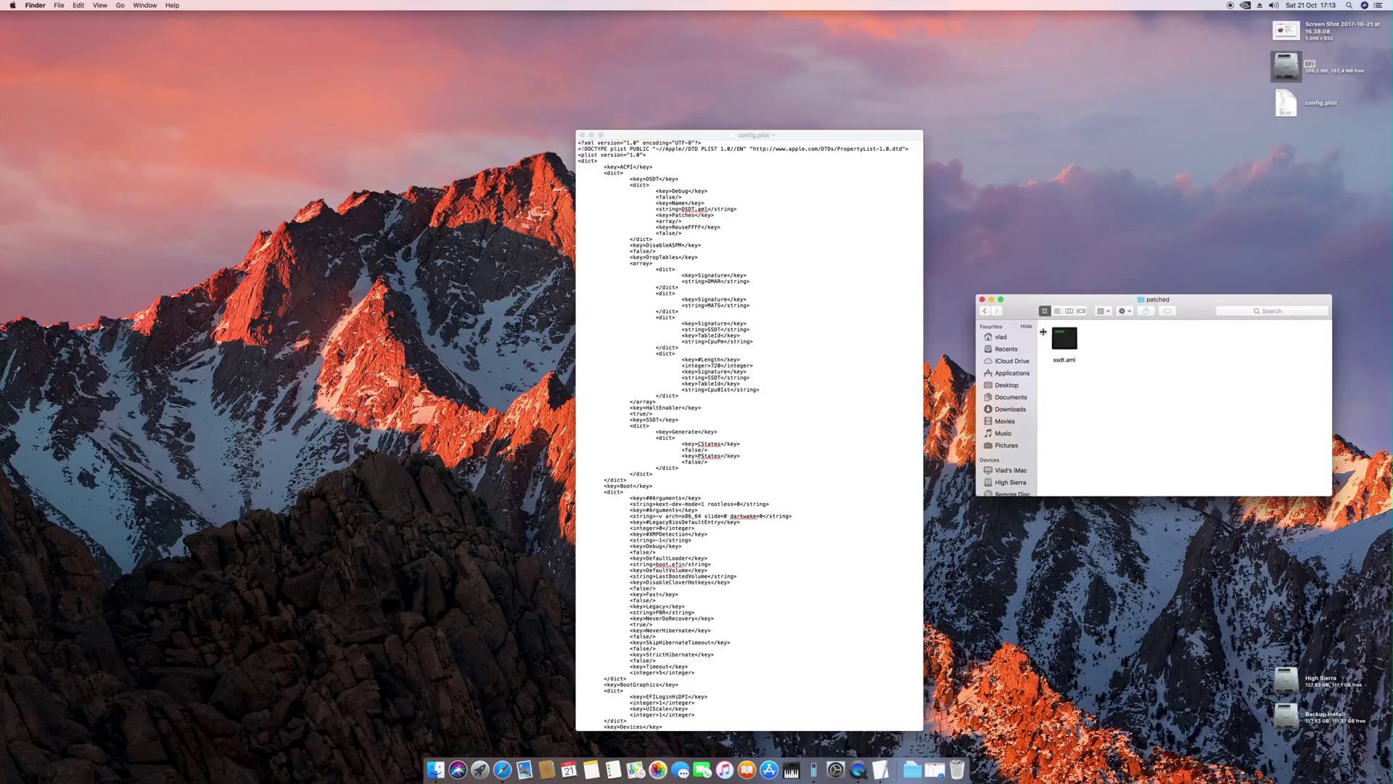
key(super+shift+4)
key(Escape)
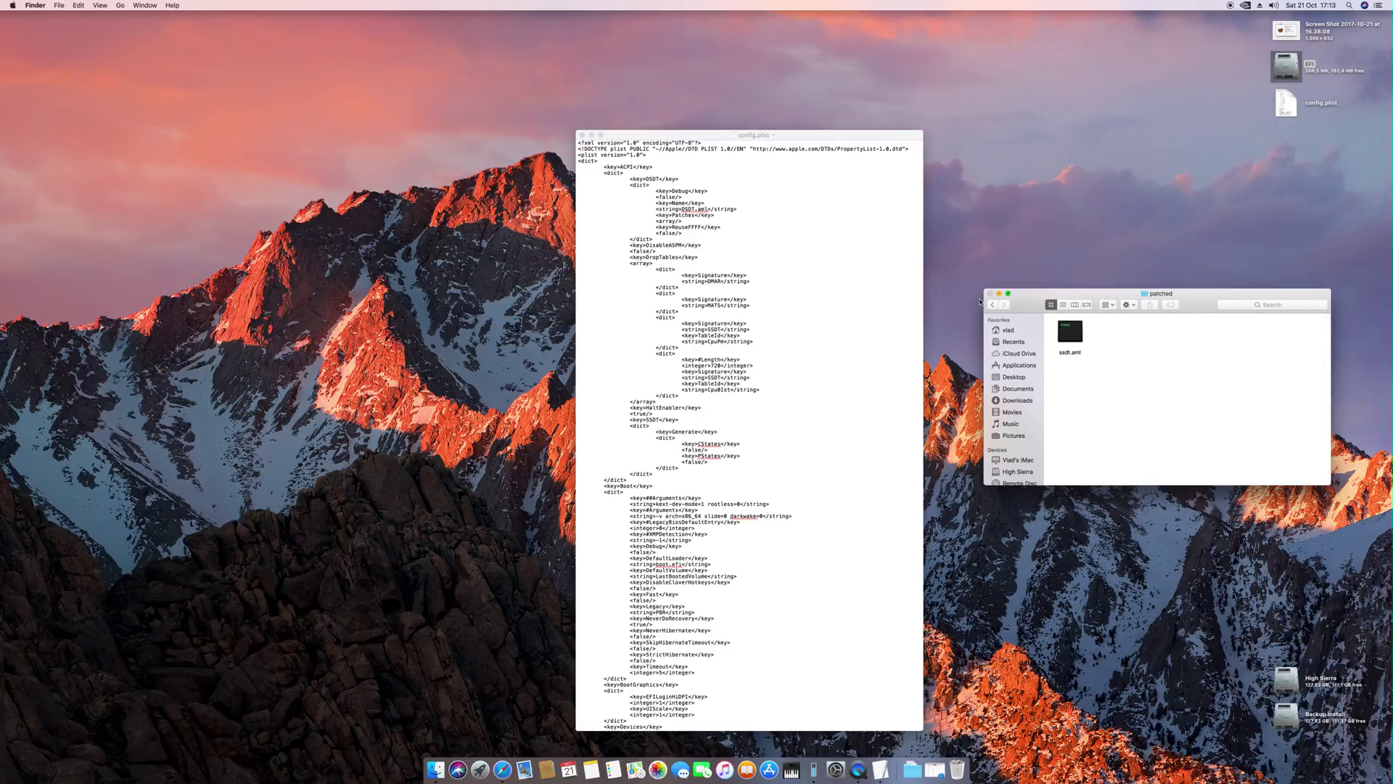
click(982, 299)
Find the Audio section under Devices in config.plist and highlight its Inject and ResetHDA entries
click(720, 468)
scroll(721, 469, down, 1)
scroll(720, 469, down, 5)
scroll(716, 484, down, 2)
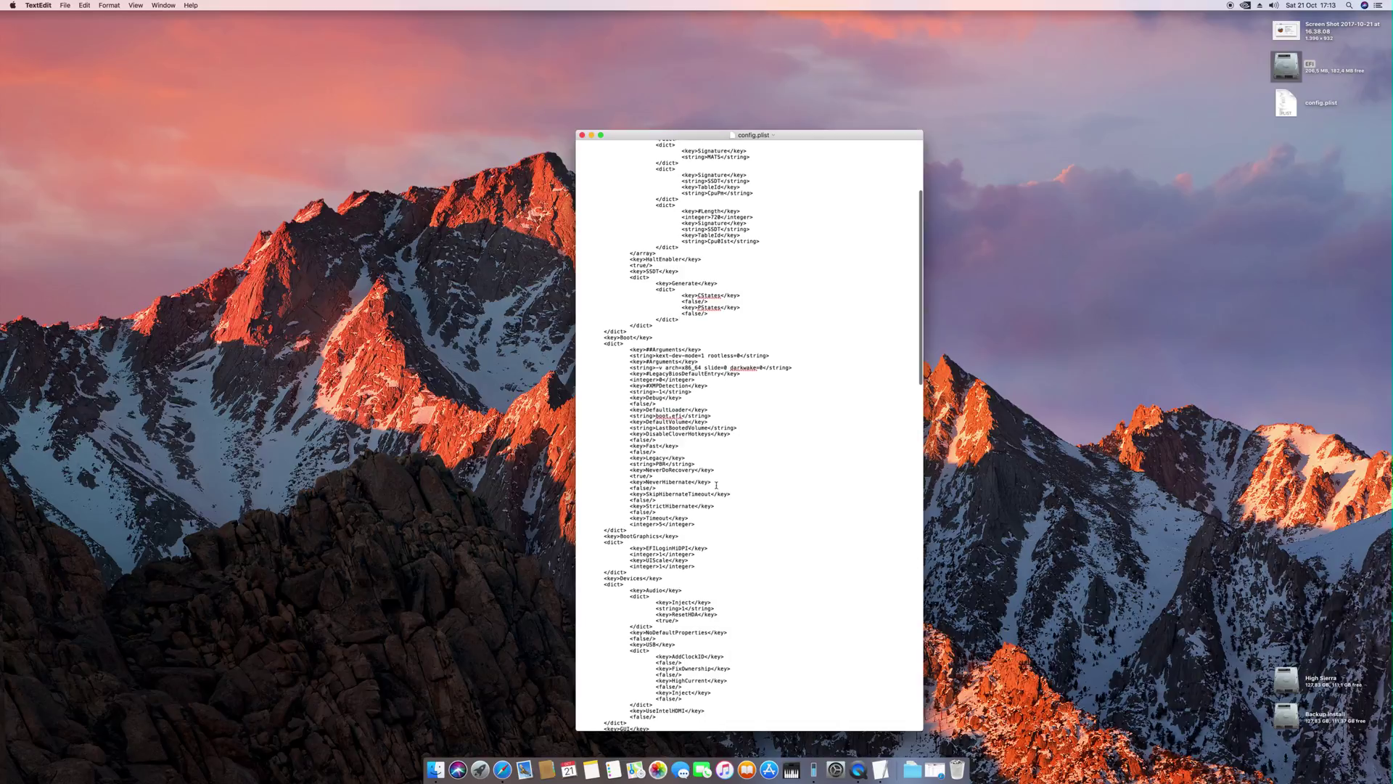
scroll(719, 485, down, 5)
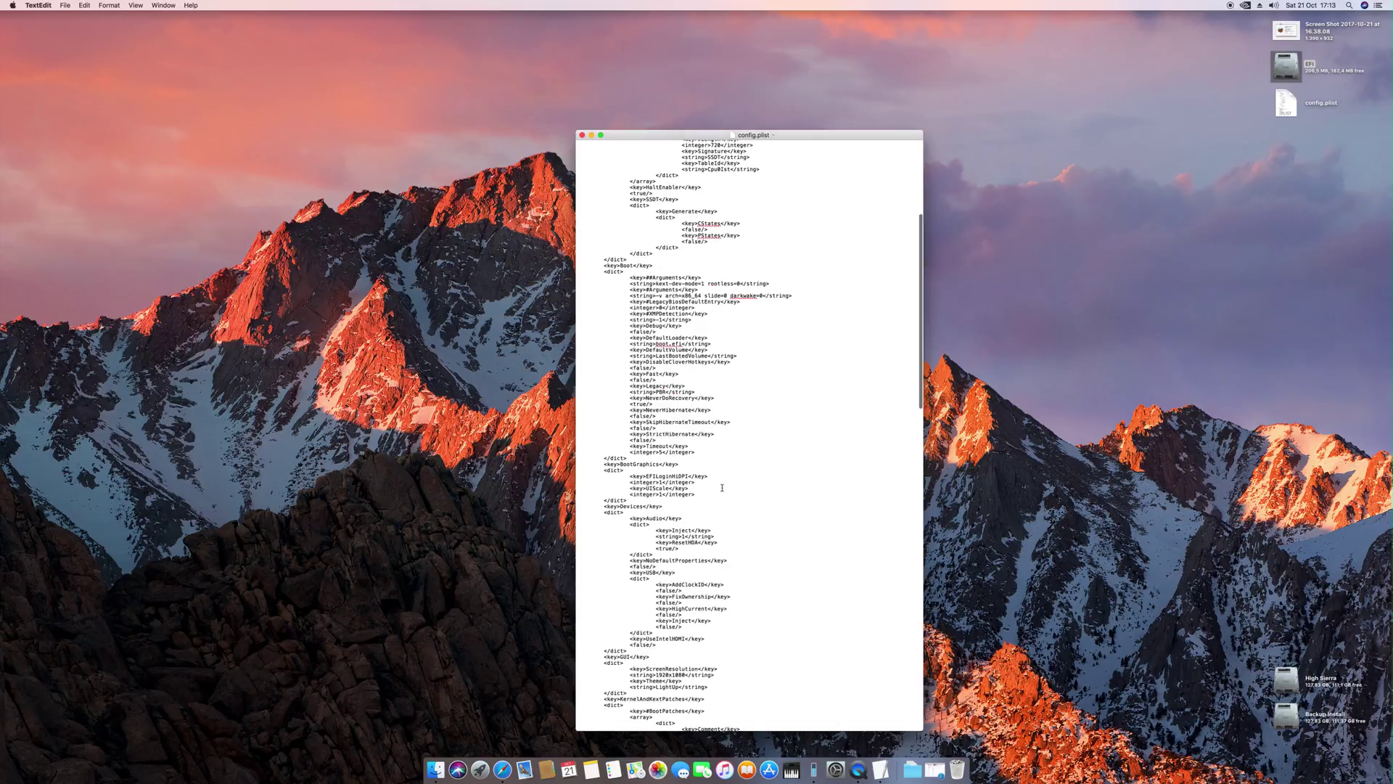
scroll(722, 488, down, 2)
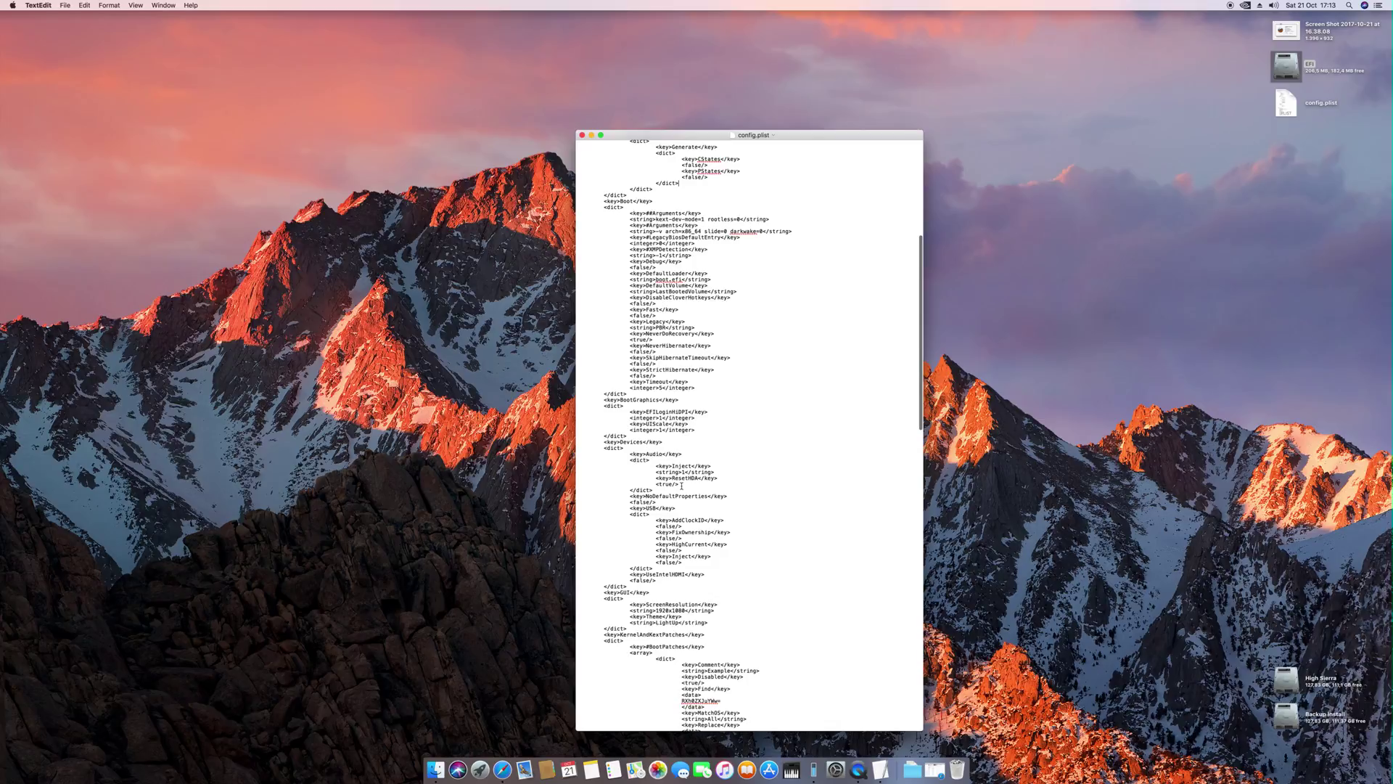
drag(683, 485, 583, 465)
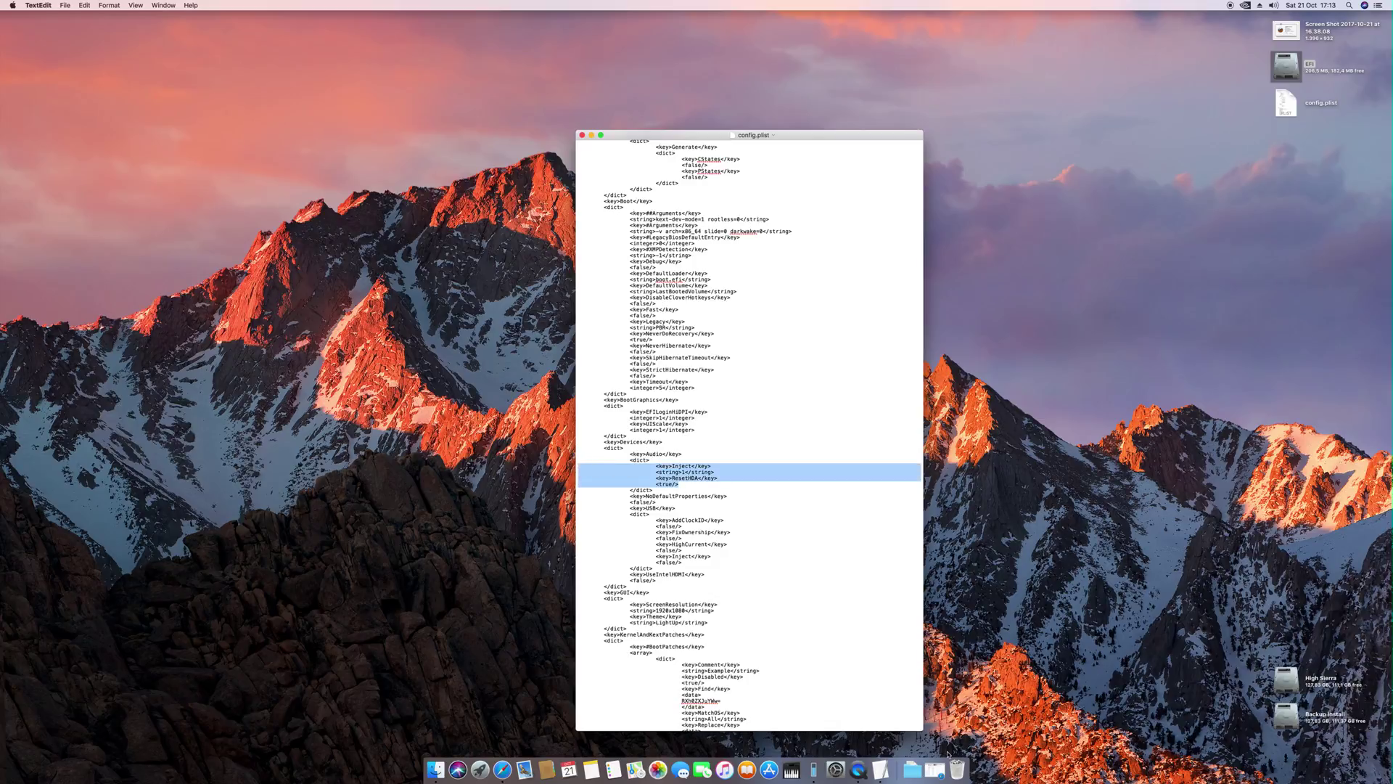
Open the Downloads folder, select audio_cloverALC-130_v0.3.command, and move the window so the highlighted Audio entries are visible
click(913, 769)
click(944, 744)
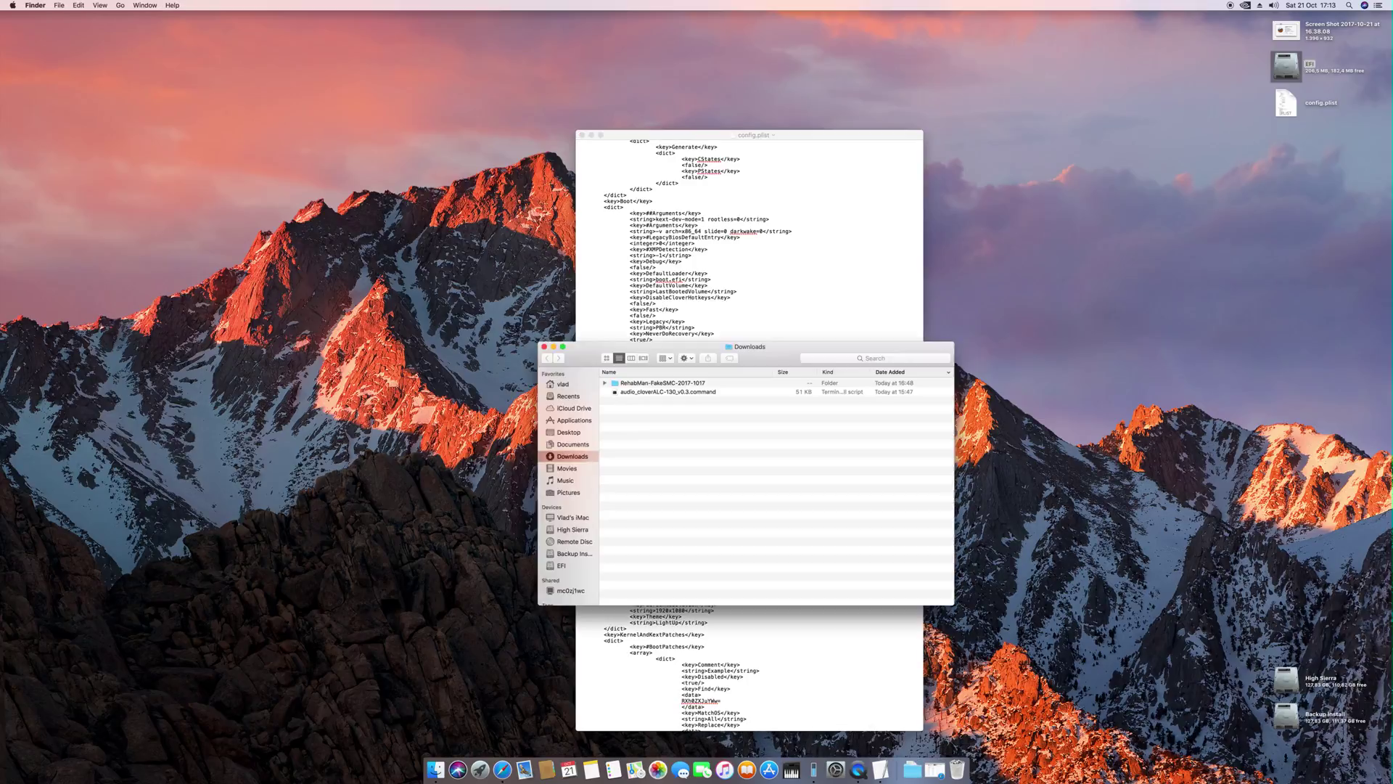
click(635, 393)
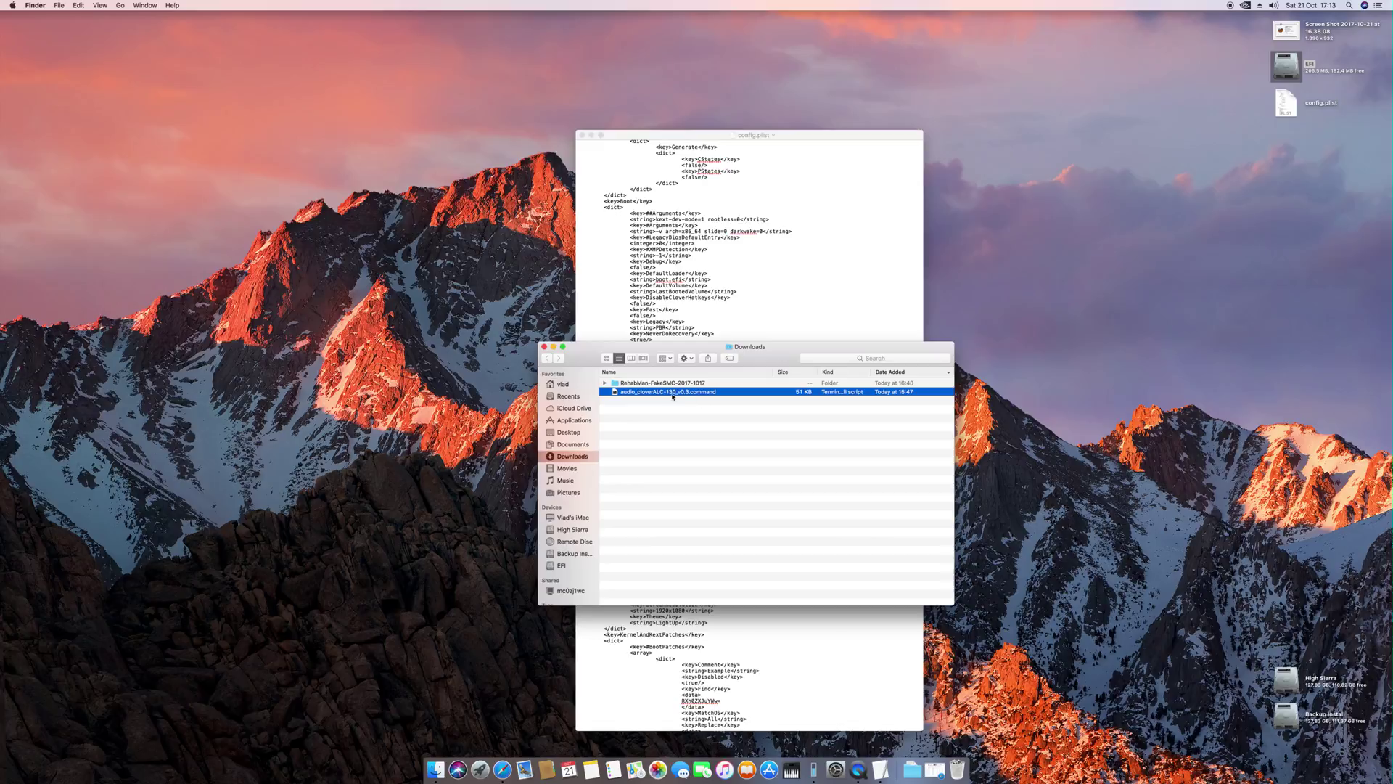
drag(600, 356, 862, 405)
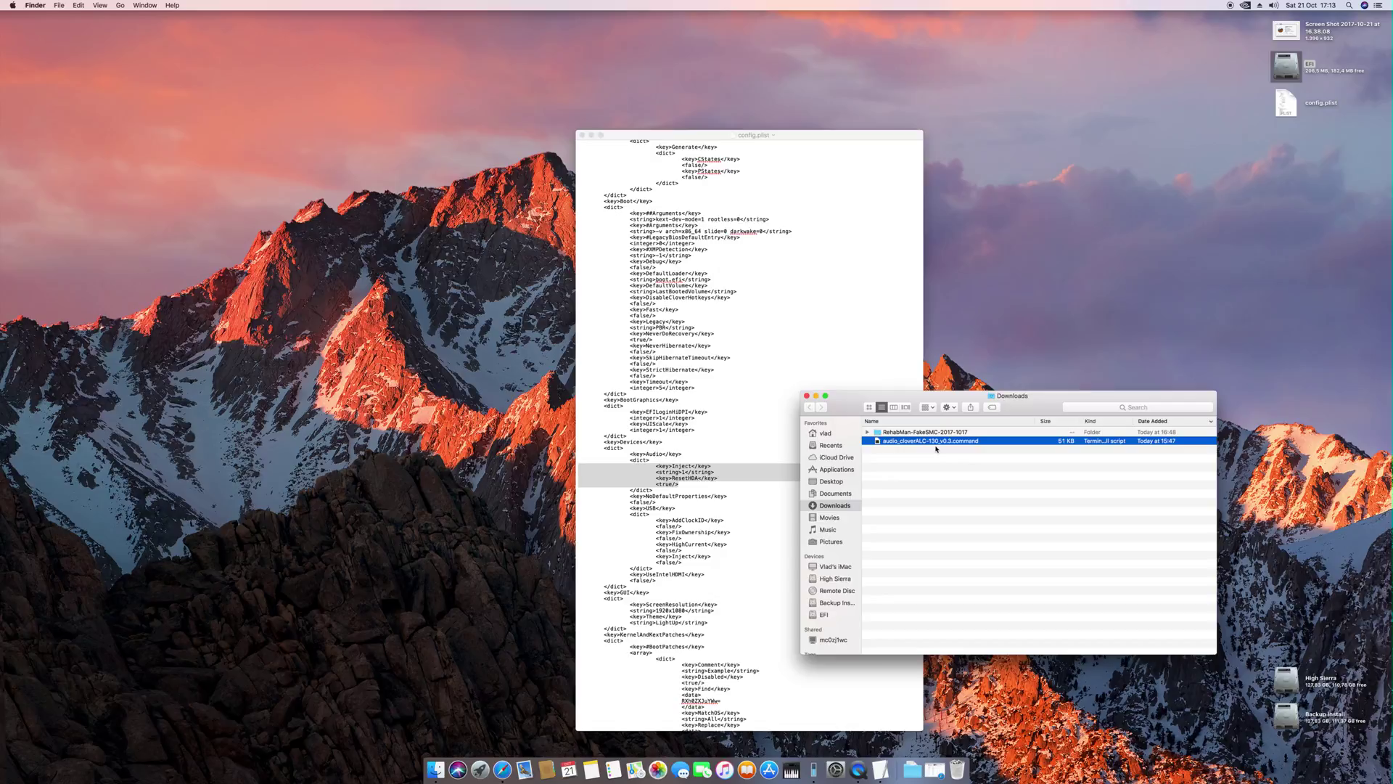
Return to config.plist and reselect the Audio Inject and ResetHDA lines
click(689, 483)
click(717, 482)
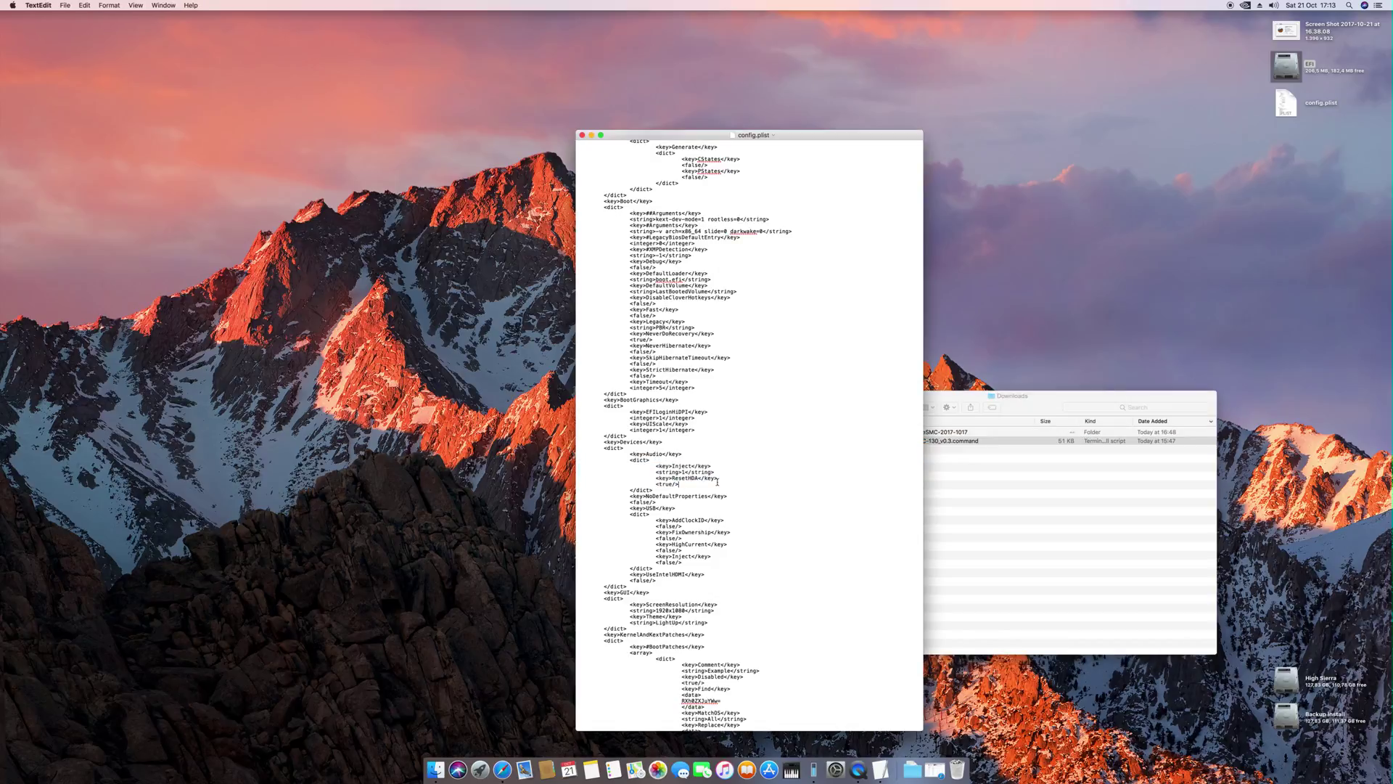
drag(689, 482, 613, 468)
Bring the Downloads window forward with audio_cloverALC-130_v0.3.command selected, and move it completely clear of config.plist
click(994, 432)
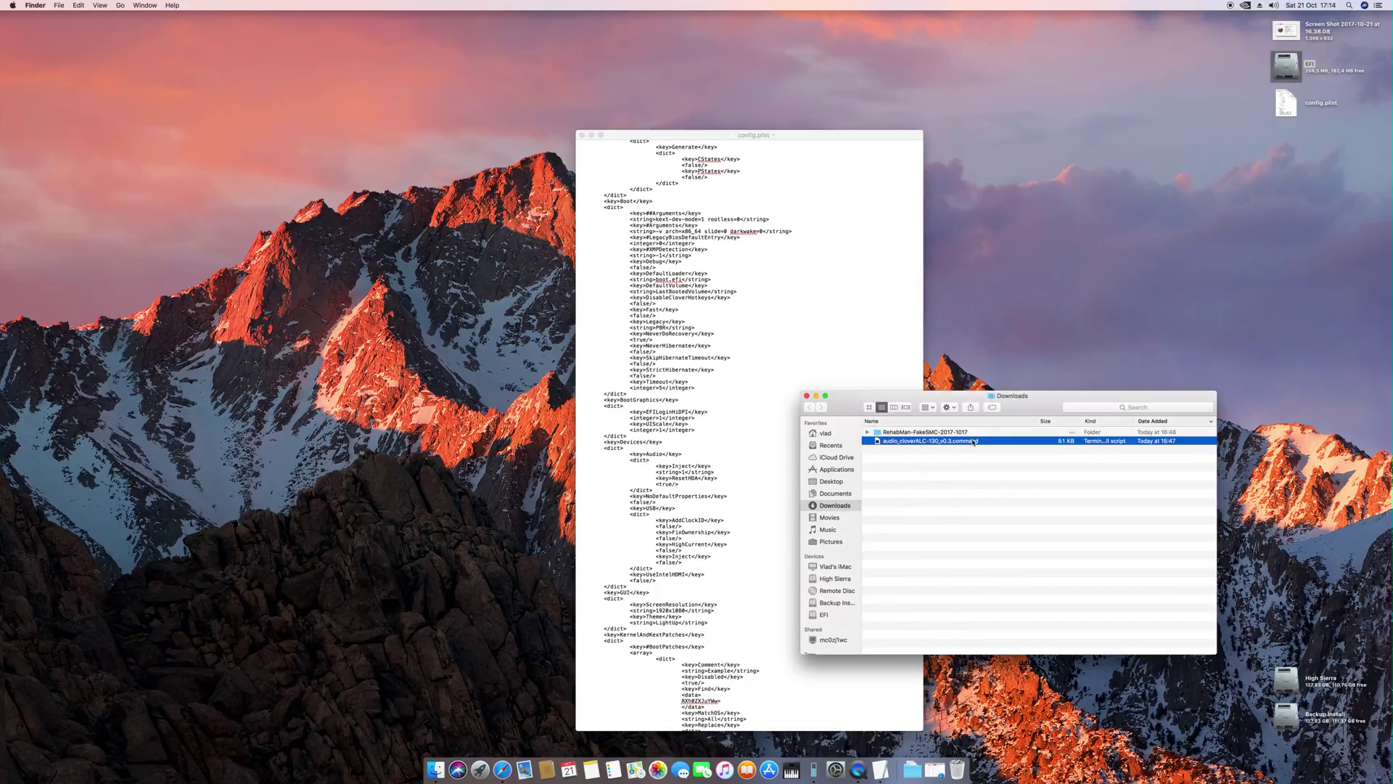
drag(859, 408, 942, 371)
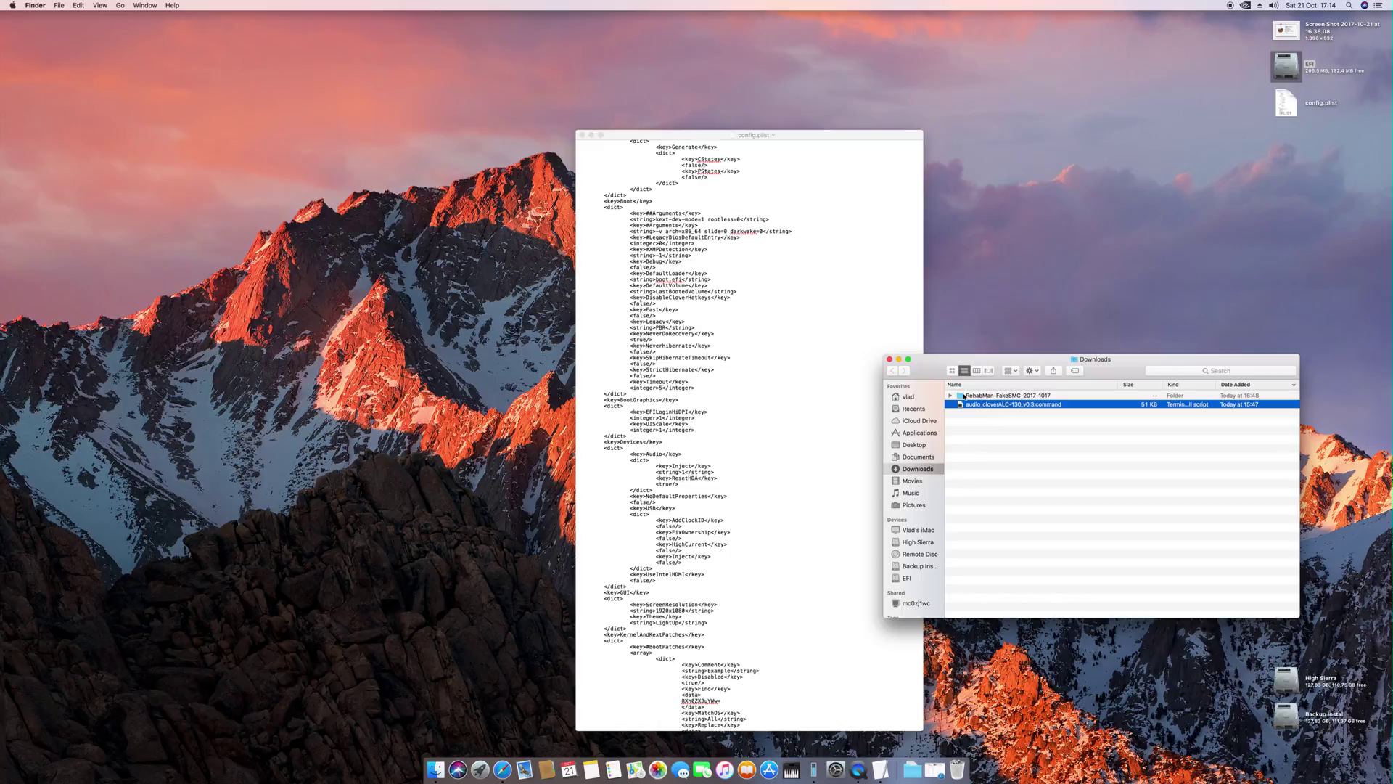
drag(927, 366, 950, 347)
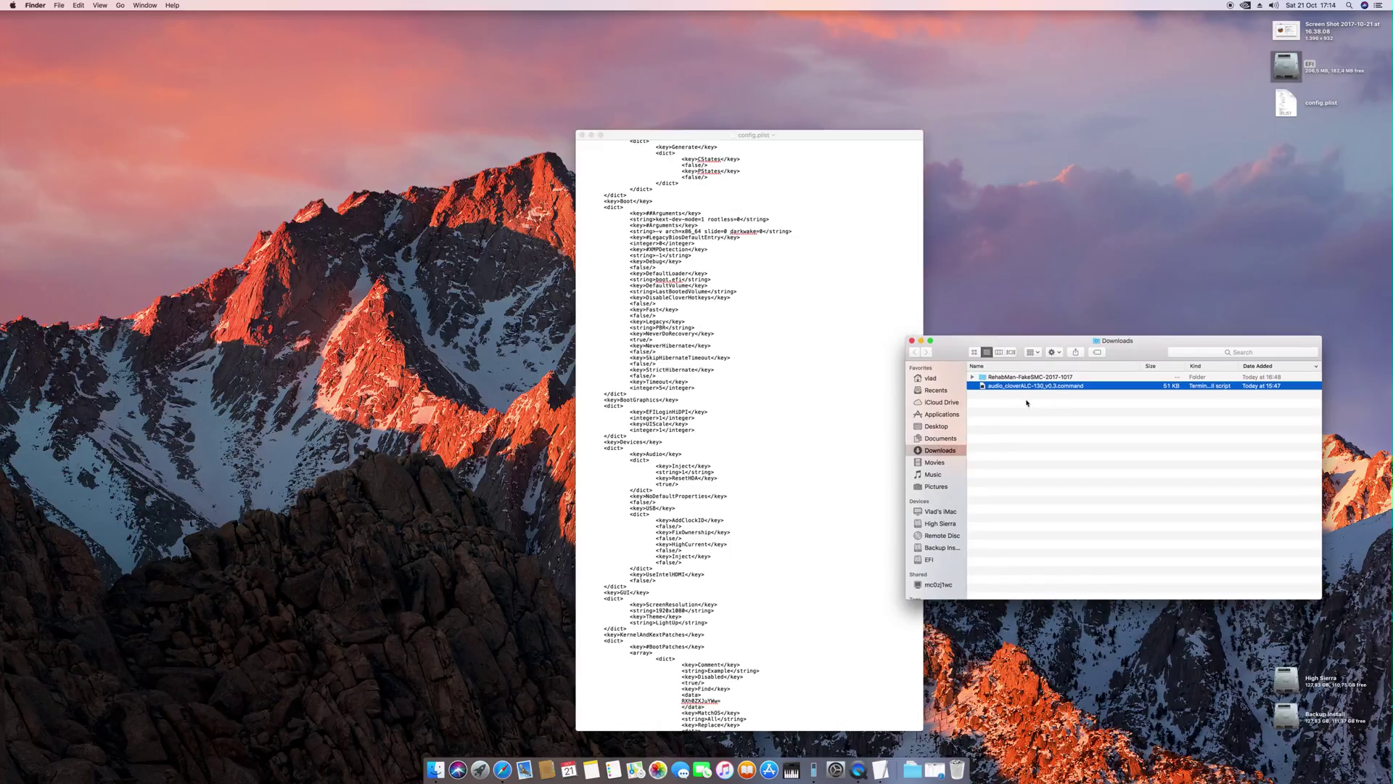
drag(937, 360, 986, 339)
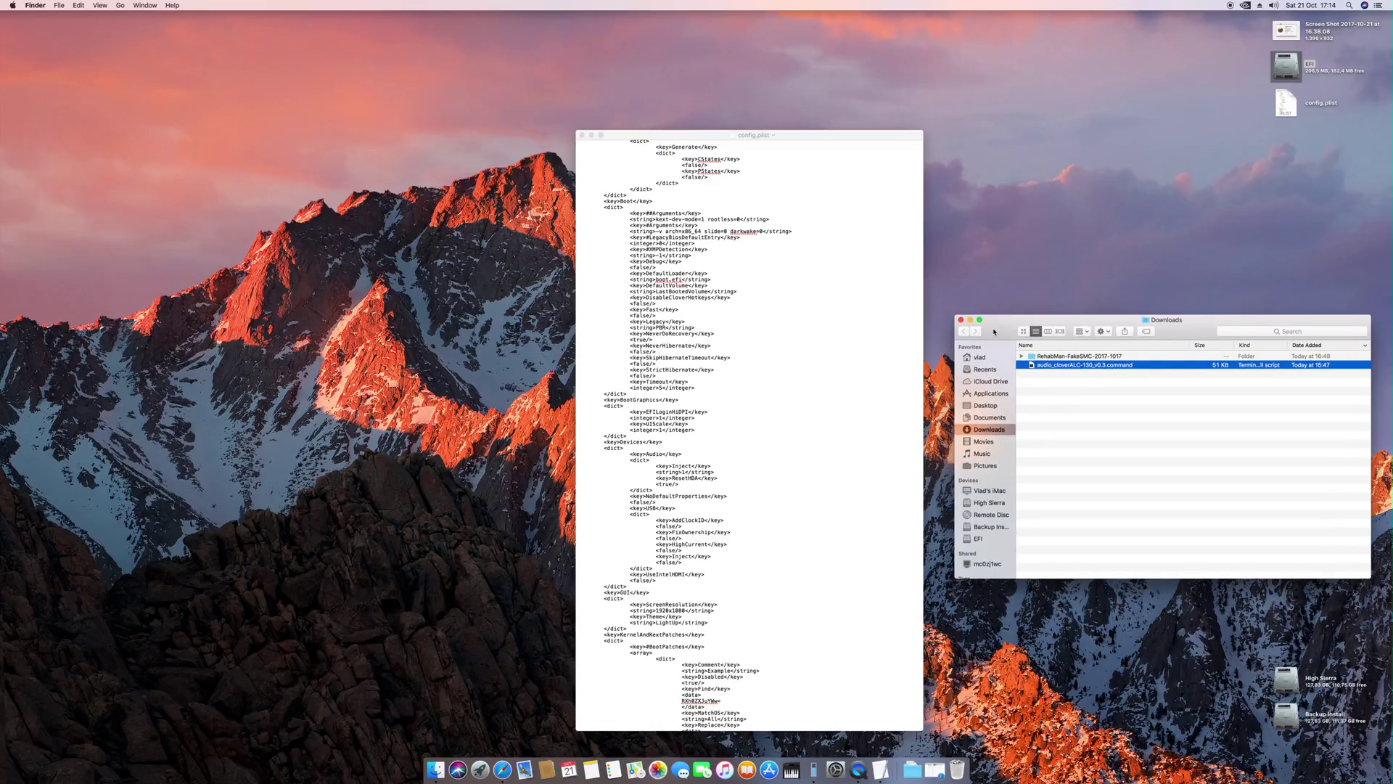
Close the Downloads window and highlight the EFILoginHiDPI entry under BootGraphics in config.plist
click(961, 320)
click(770, 536)
scroll(754, 530, down, 5)
scroll(747, 523, down, 1)
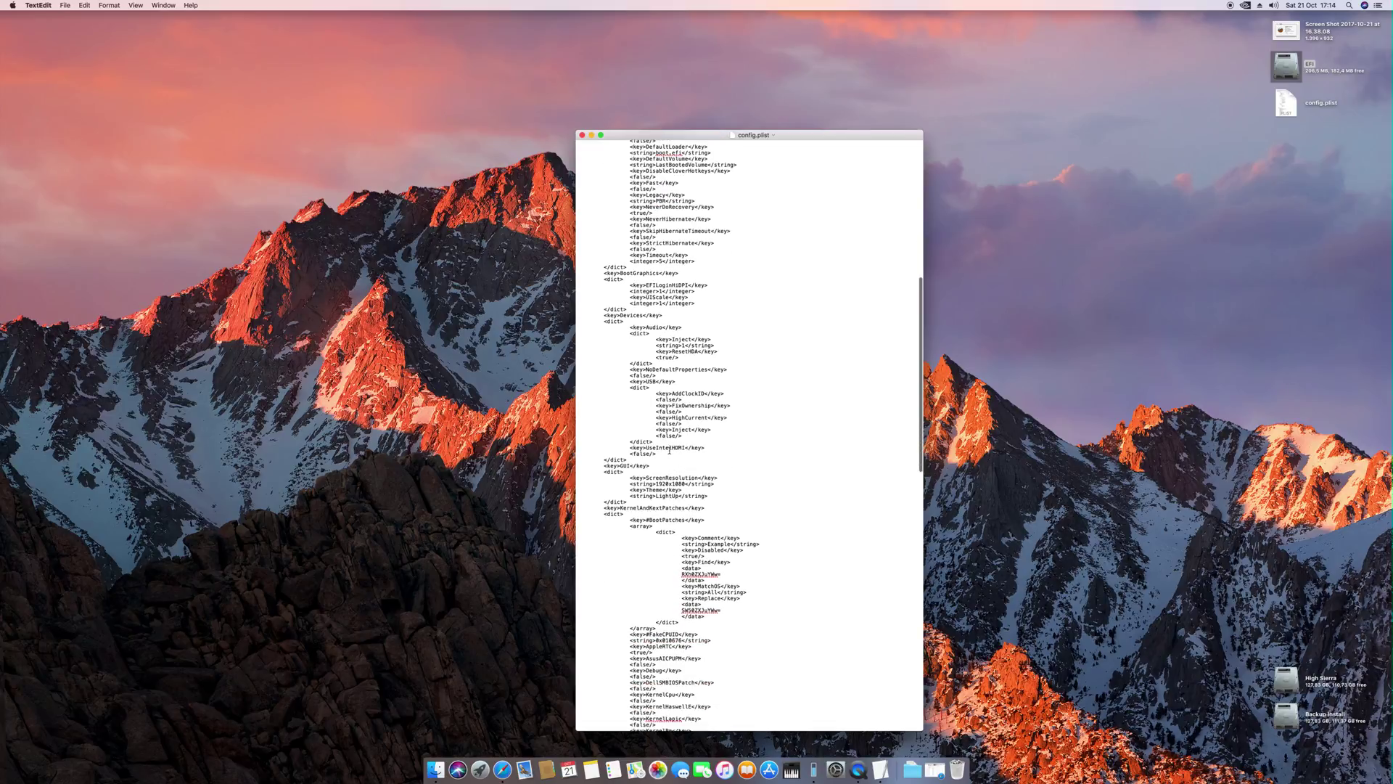
scroll(741, 486, up, 1)
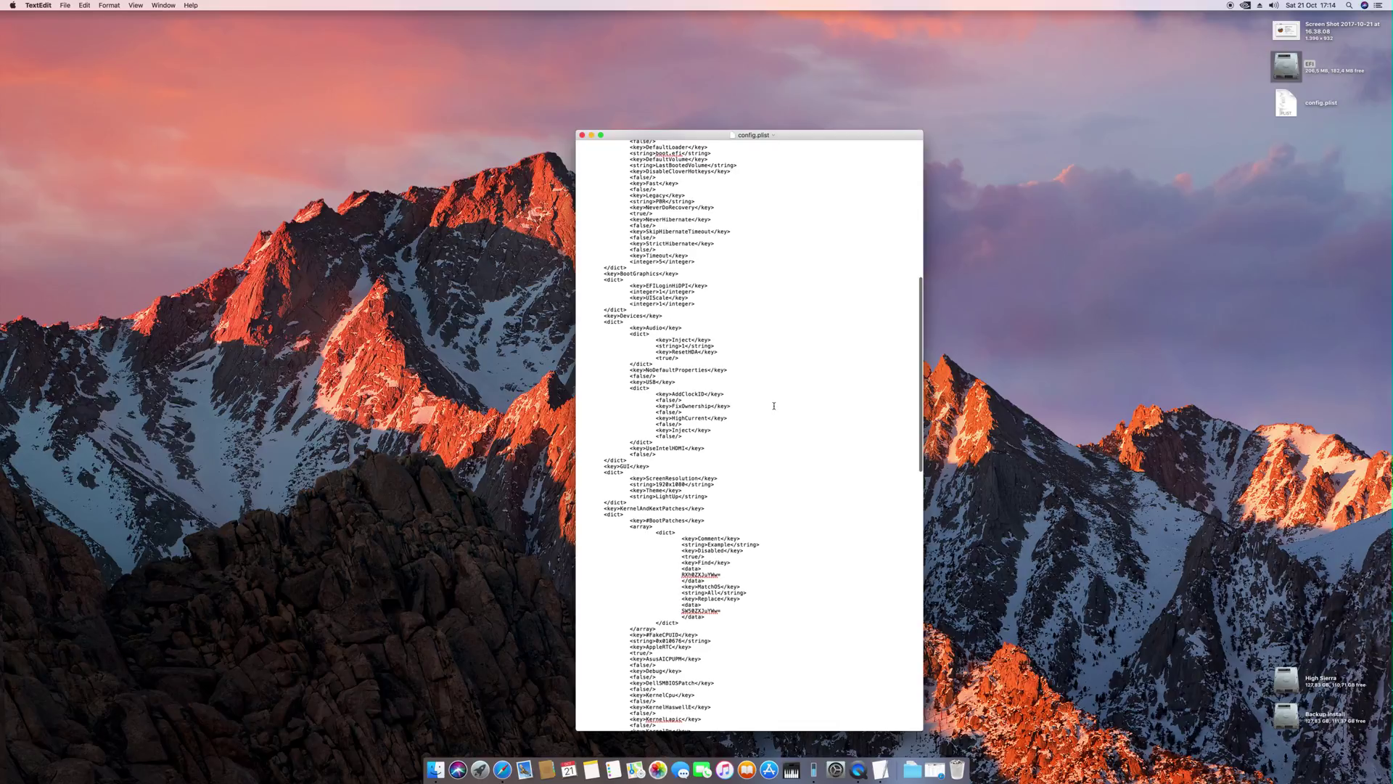
scroll(774, 405, up, 1)
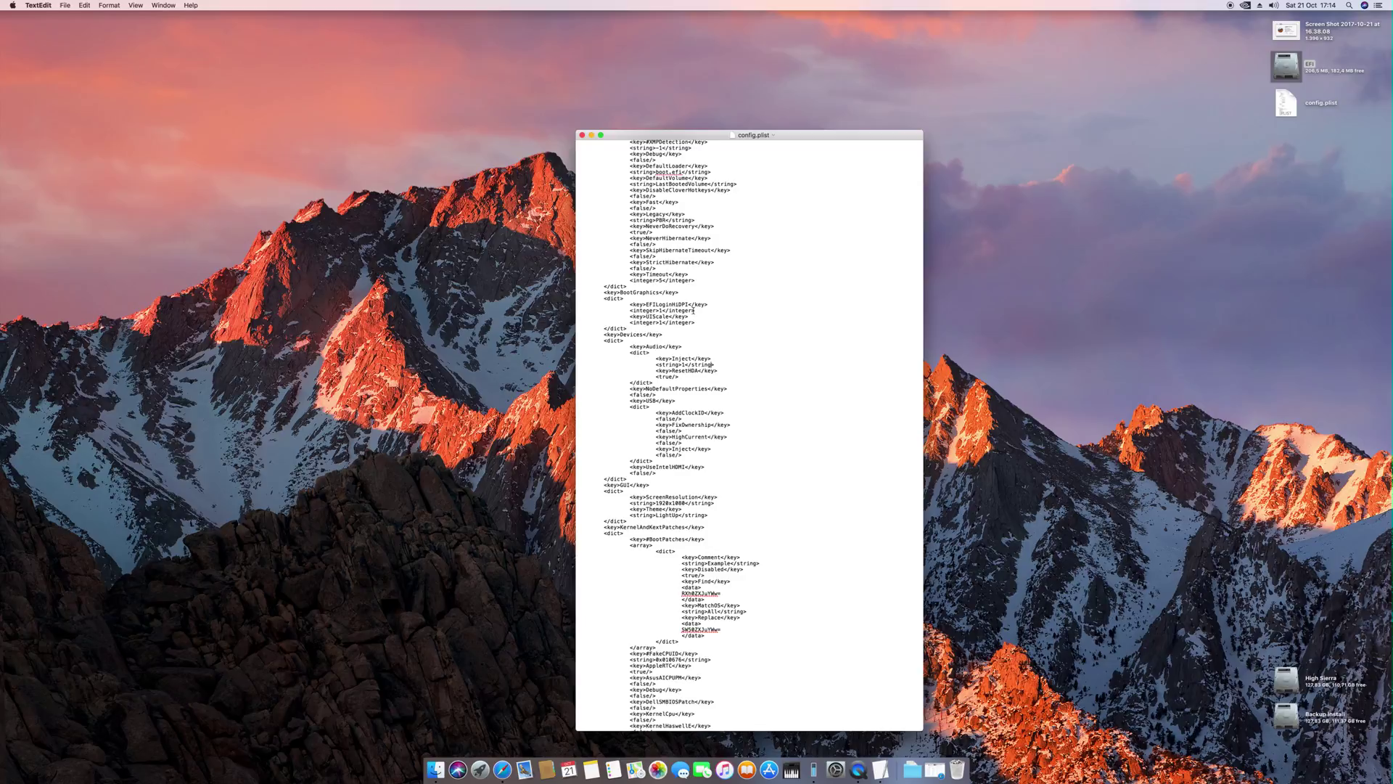
drag(693, 310, 579, 305)
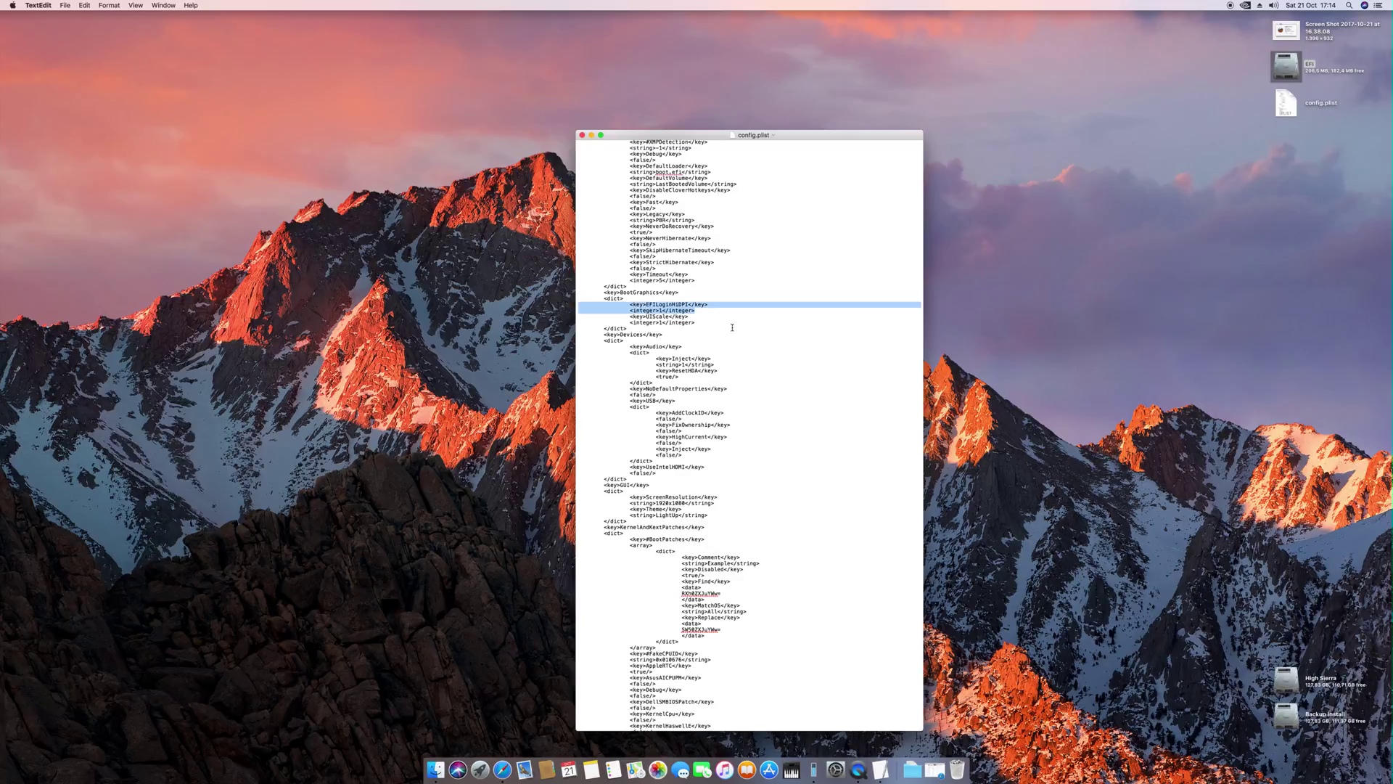
drag(695, 311, 594, 312)
Find KextsToPatch in config.plist and highlight the three AppleHDA patches, followed by the TRIM patch for non-Apple SSDs
scroll(764, 567, down, 10)
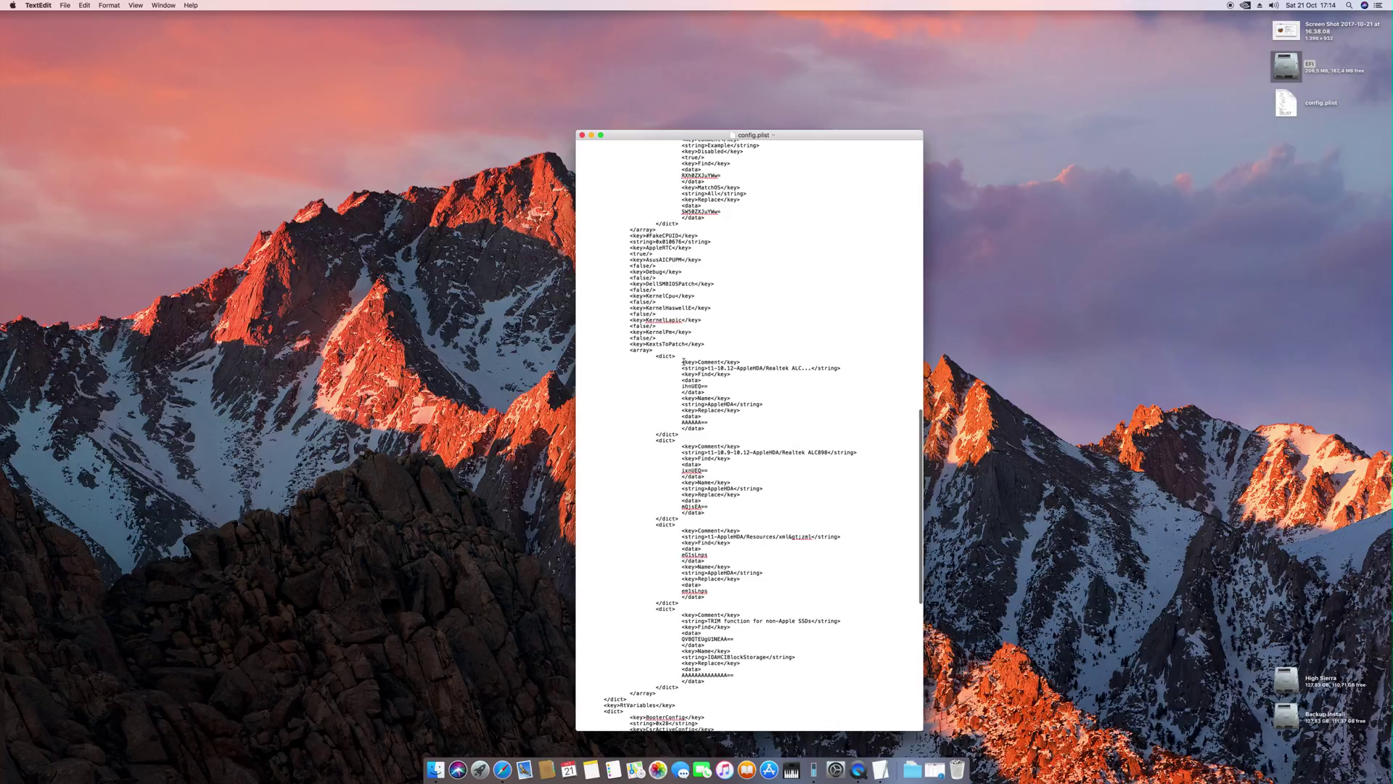
drag(683, 360, 796, 589)
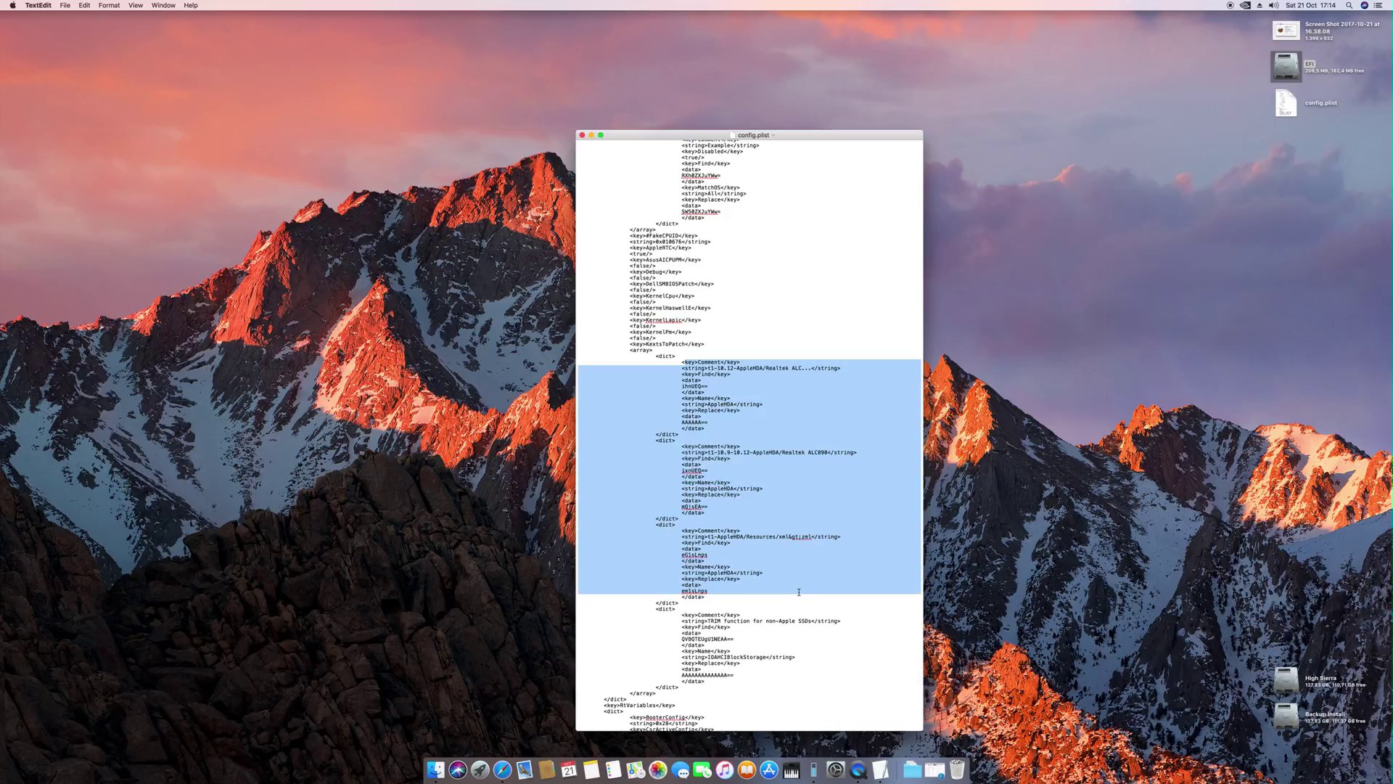
click(741, 598)
scroll(767, 583, down, 3)
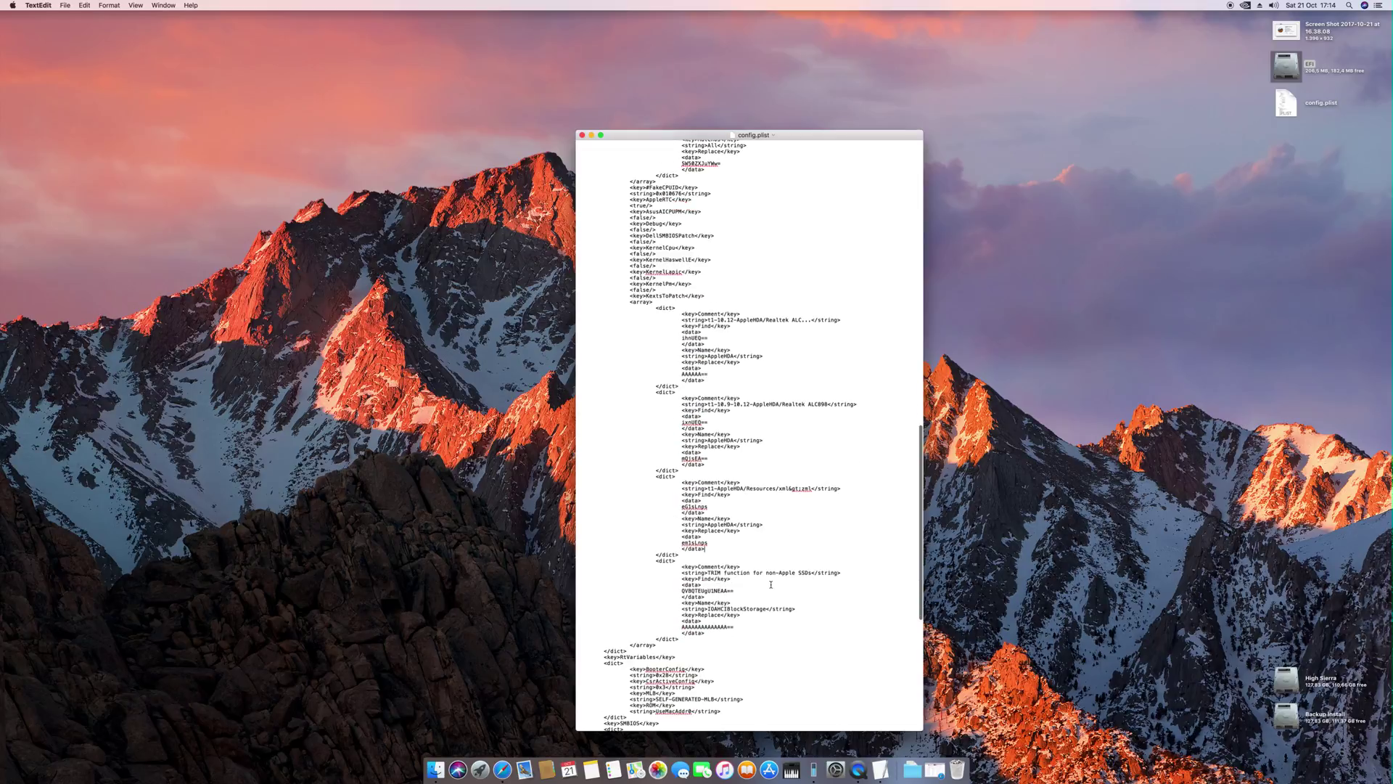
drag(734, 625, 584, 561)
Find the RtVariables section in config.plist and highlight the CsrActiveConfig key together with its value
scroll(690, 586, down, 10)
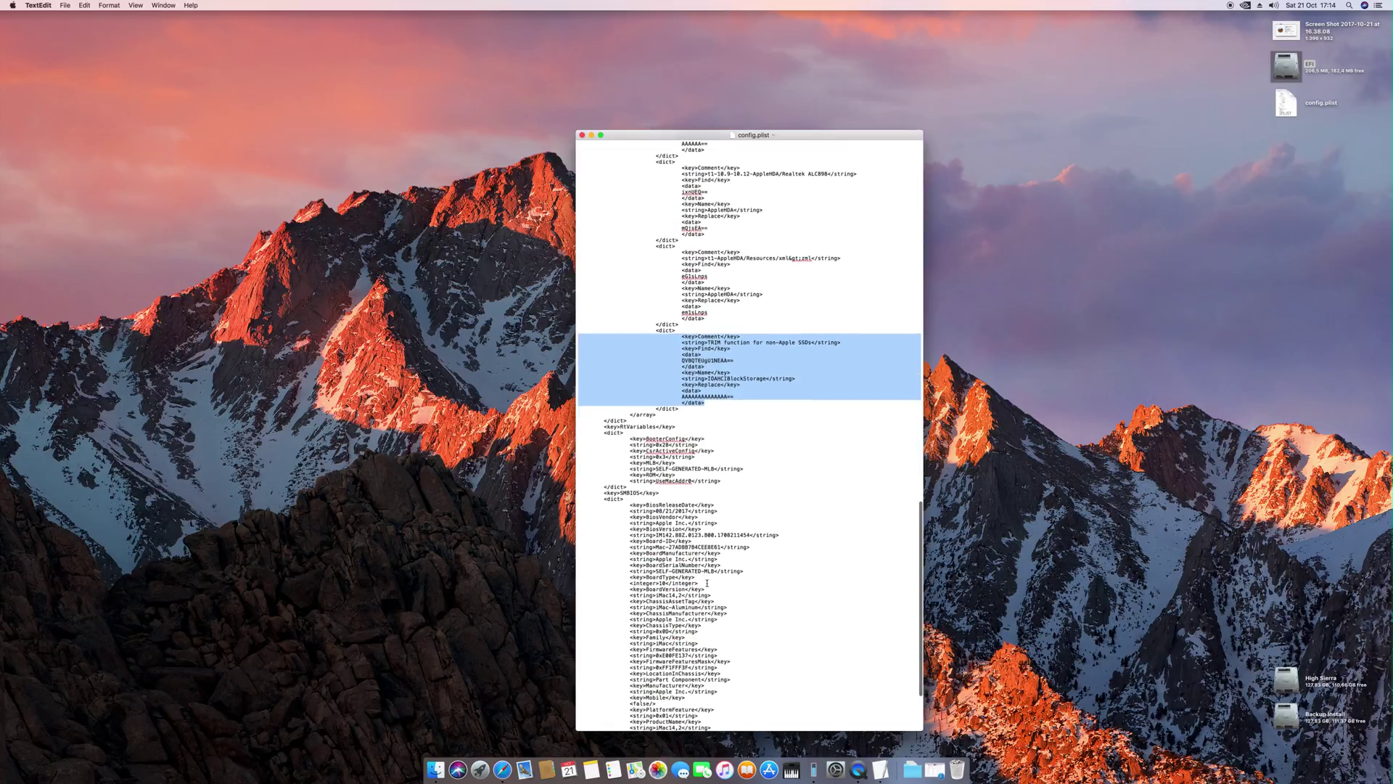
scroll(709, 568, down, 2)
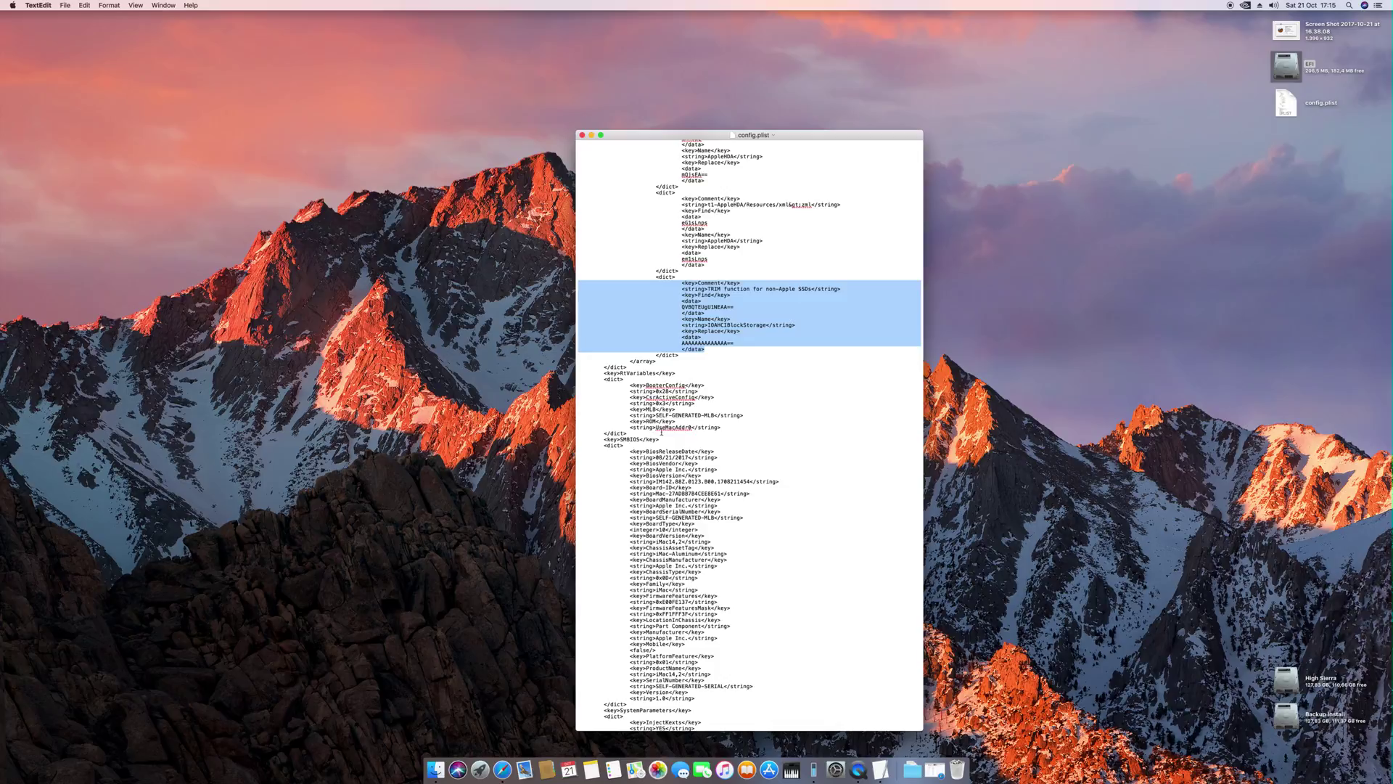
drag(699, 405, 580, 397)
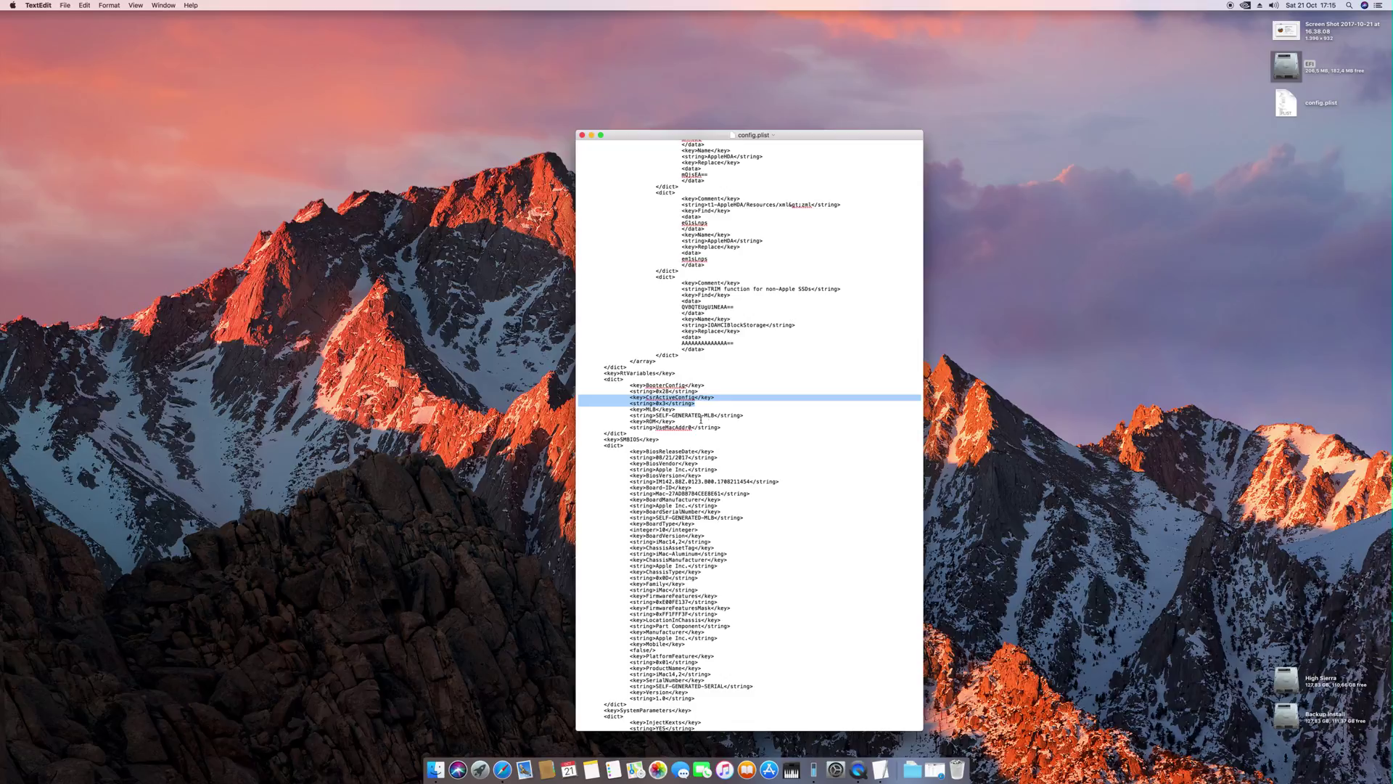
click(675, 409)
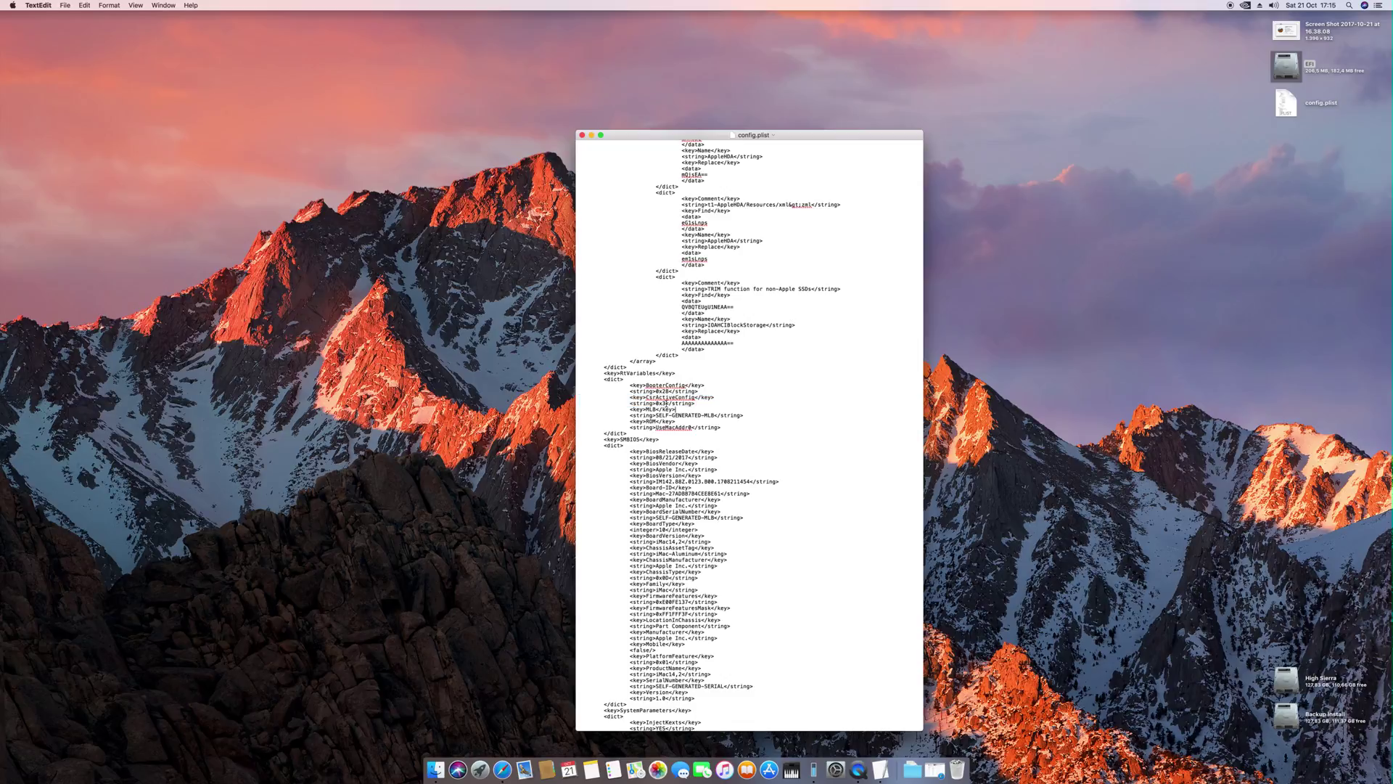
drag(695, 403, 579, 397)
click(663, 403)
Highlight the self-generated placeholders for SerialNumber and BoardSerialNumber under SMBIOS, and for MLB under RtVariables
scroll(712, 477, down, 5)
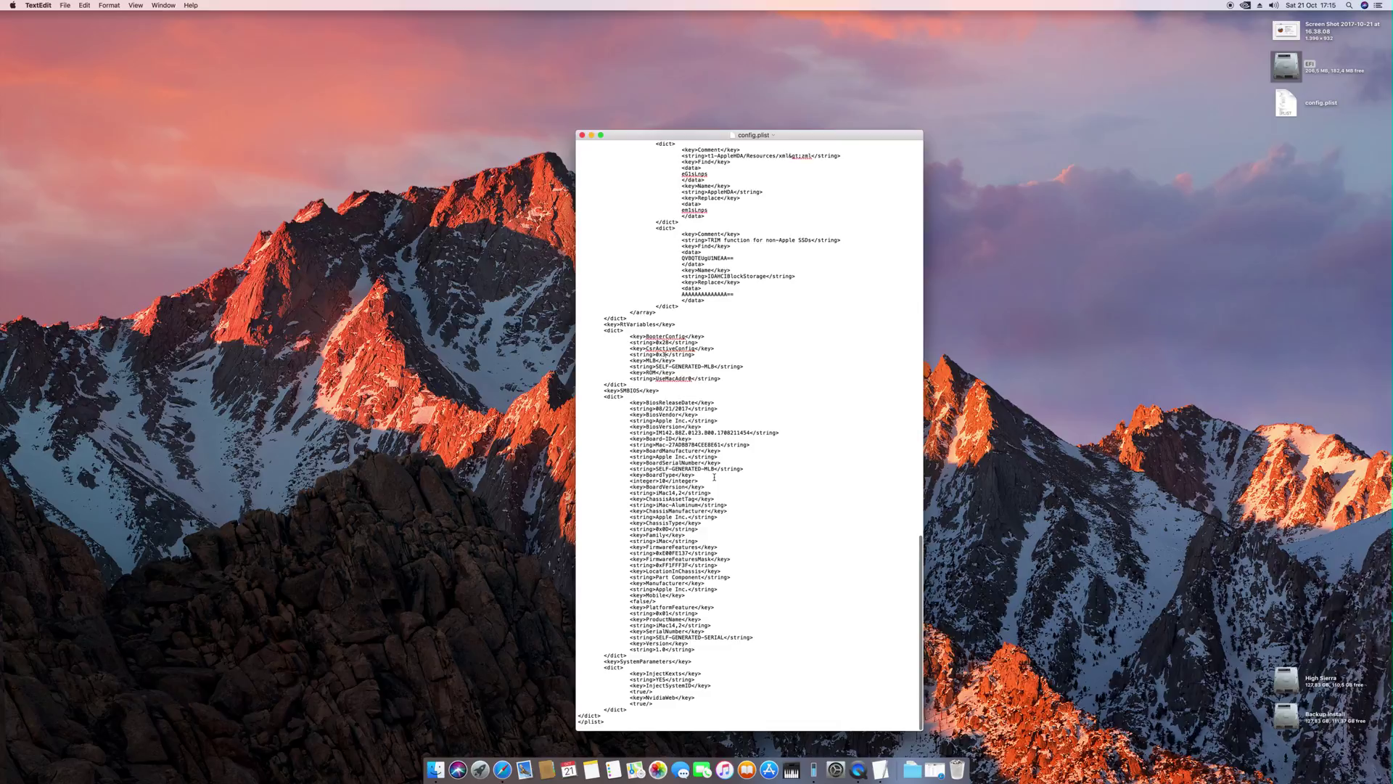
drag(590, 394, 658, 637)
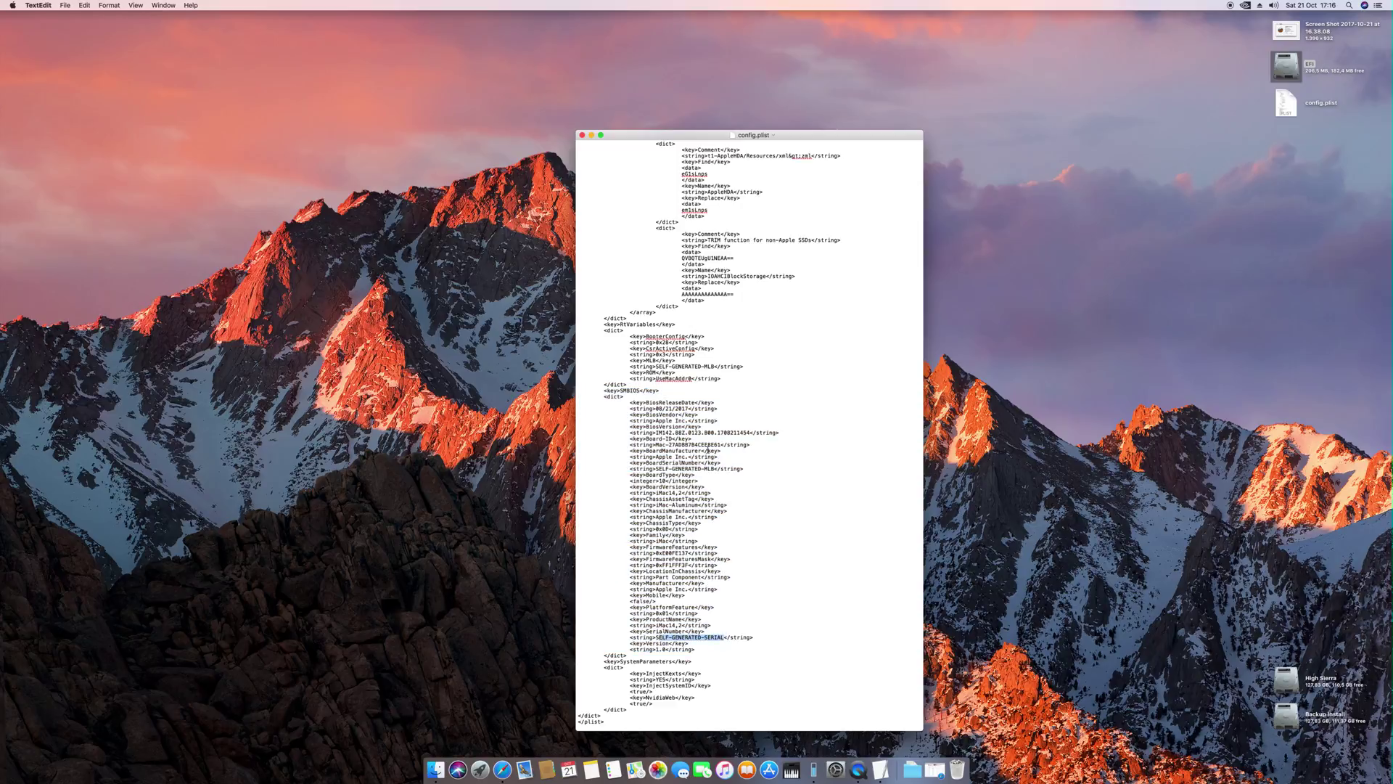
drag(716, 469, 655, 470)
drag(714, 366, 655, 367)
Highlight the NvidiaWeb key and its true value under SystemParameters, pointing back to CsrActiveConfig in between
click(679, 702)
drag(651, 703, 580, 698)
click(646, 698)
double_click(633, 704)
click(665, 354)
drag(657, 702, 577, 697)
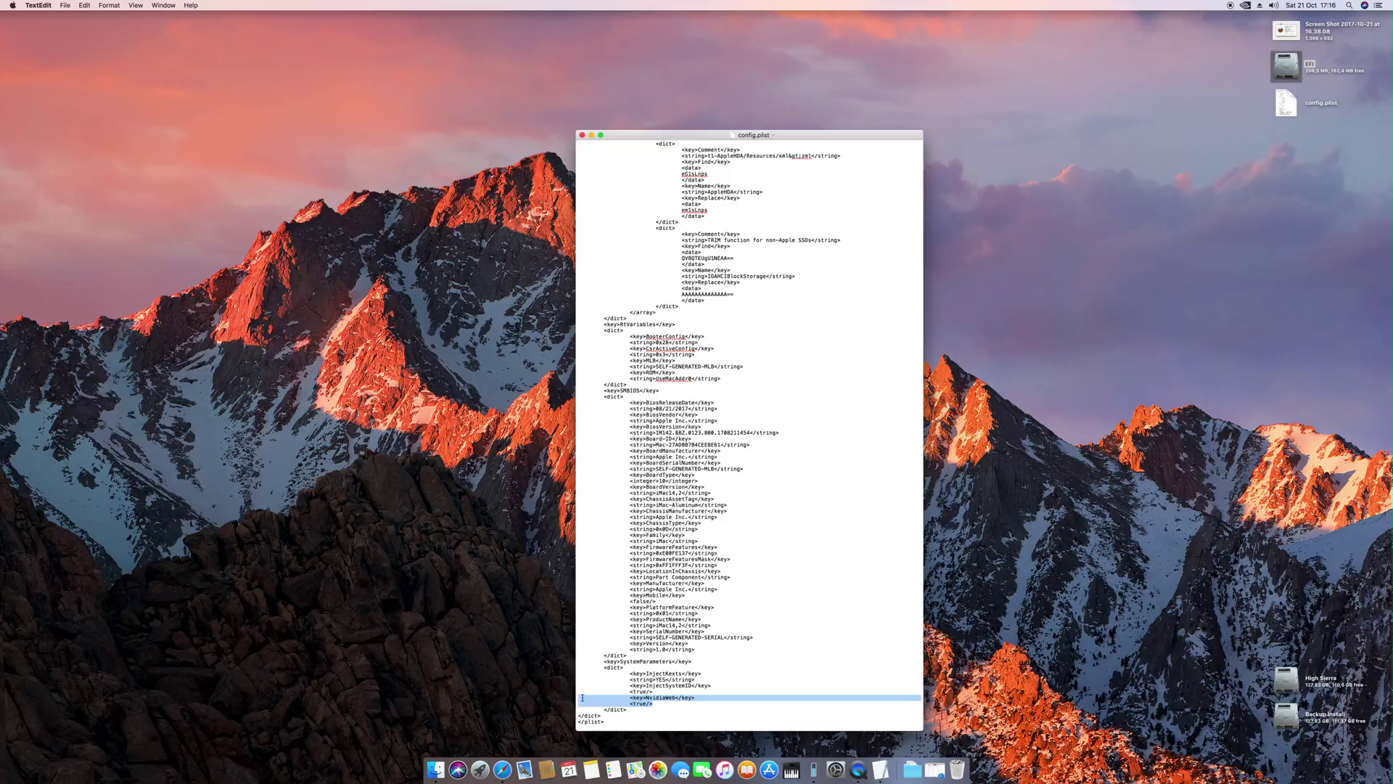
drag(666, 704, 578, 697)
click(671, 699)
drag(657, 702, 596, 703)
Move the config.plist window, review the file from its beginning, and highlight the CsrActiveConfig entry again
drag(693, 136, 701, 115)
scroll(758, 388, up, 15)
scroll(758, 392, up, 8)
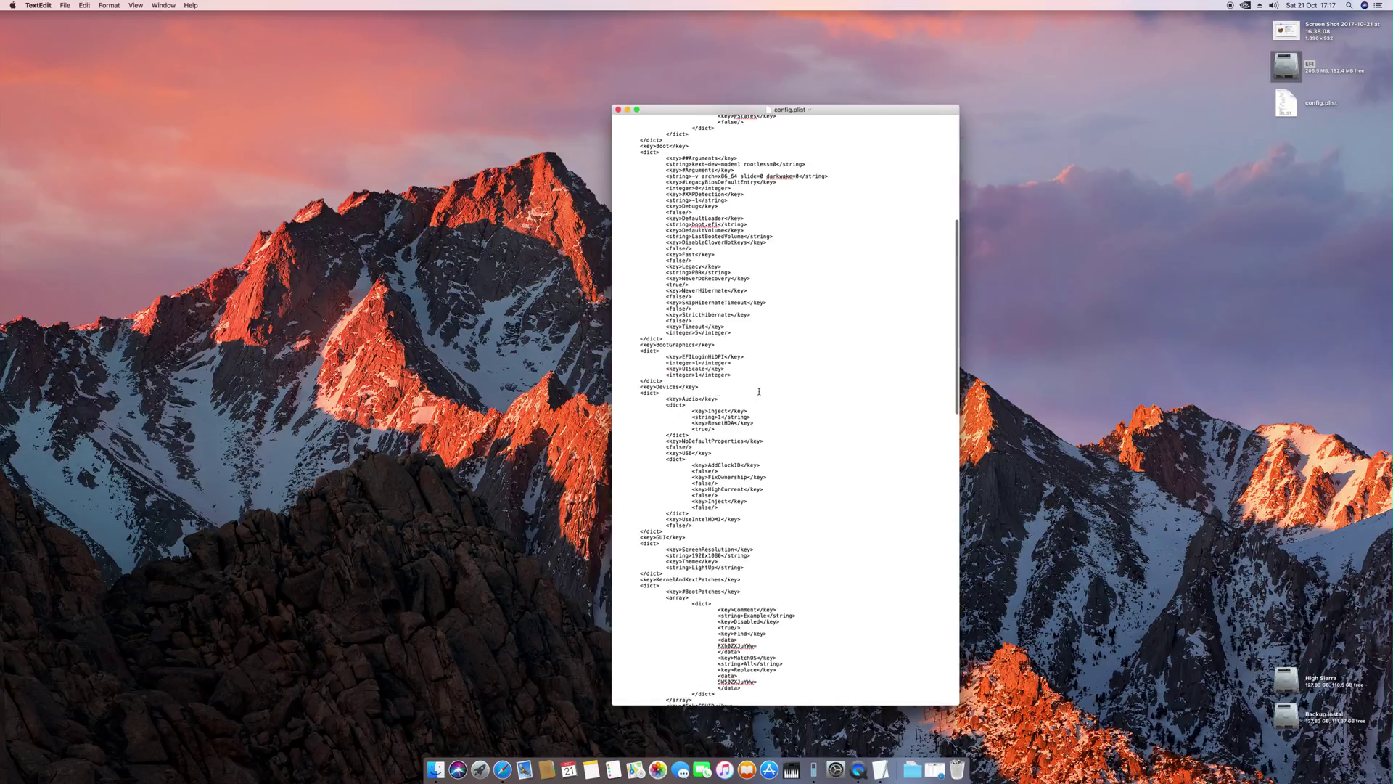
scroll(759, 391, up, 8)
scroll(762, 393, up, 5)
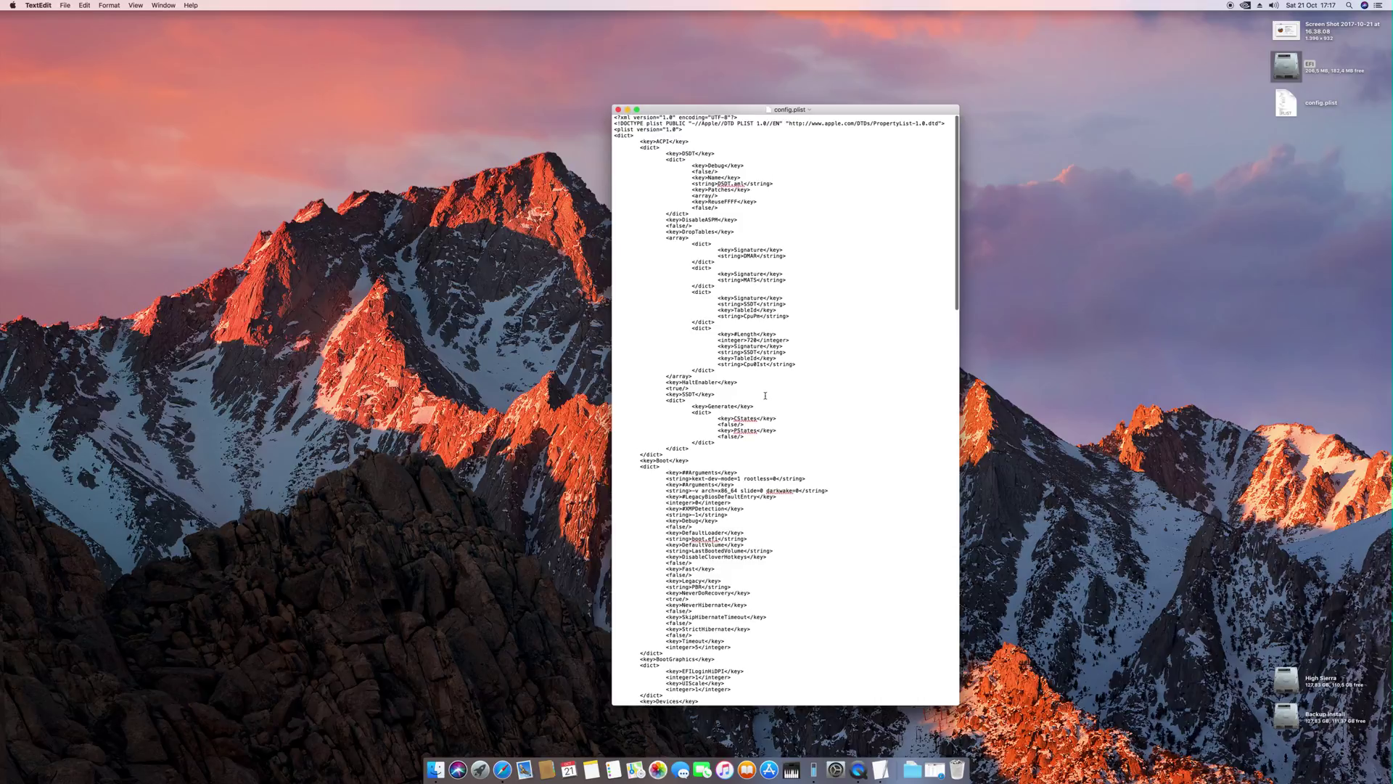
triple_click(790, 280)
scroll(788, 442, down, 10)
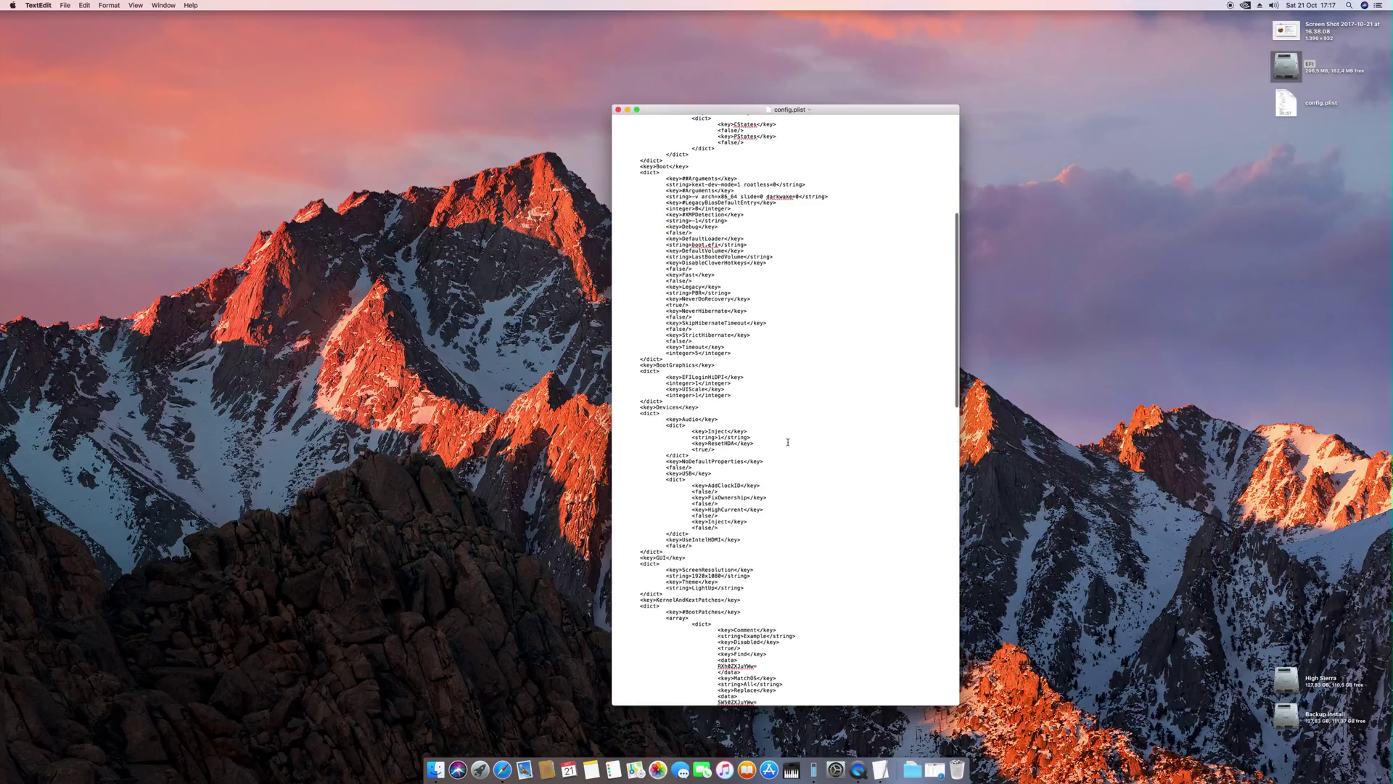
scroll(788, 442, down, 20)
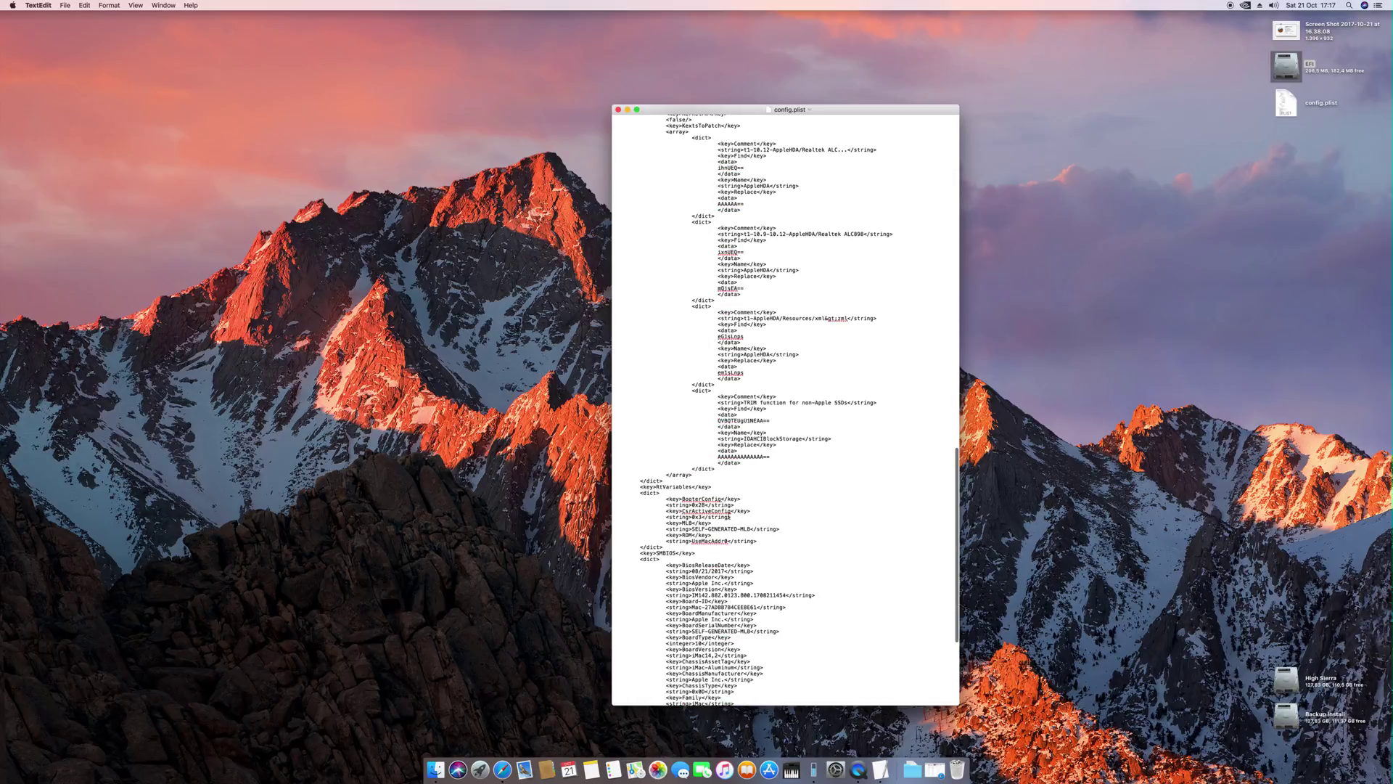
drag(733, 518, 624, 513)
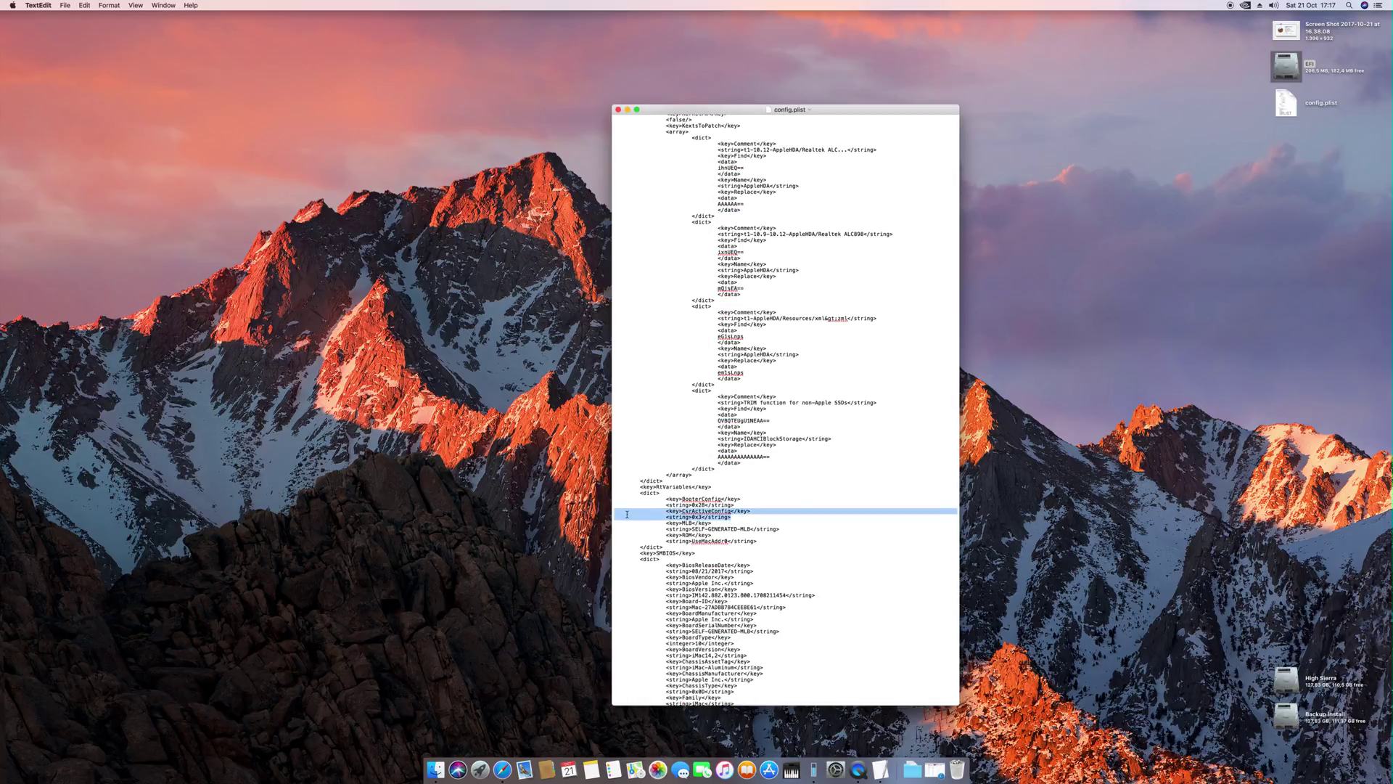
click(702, 516)
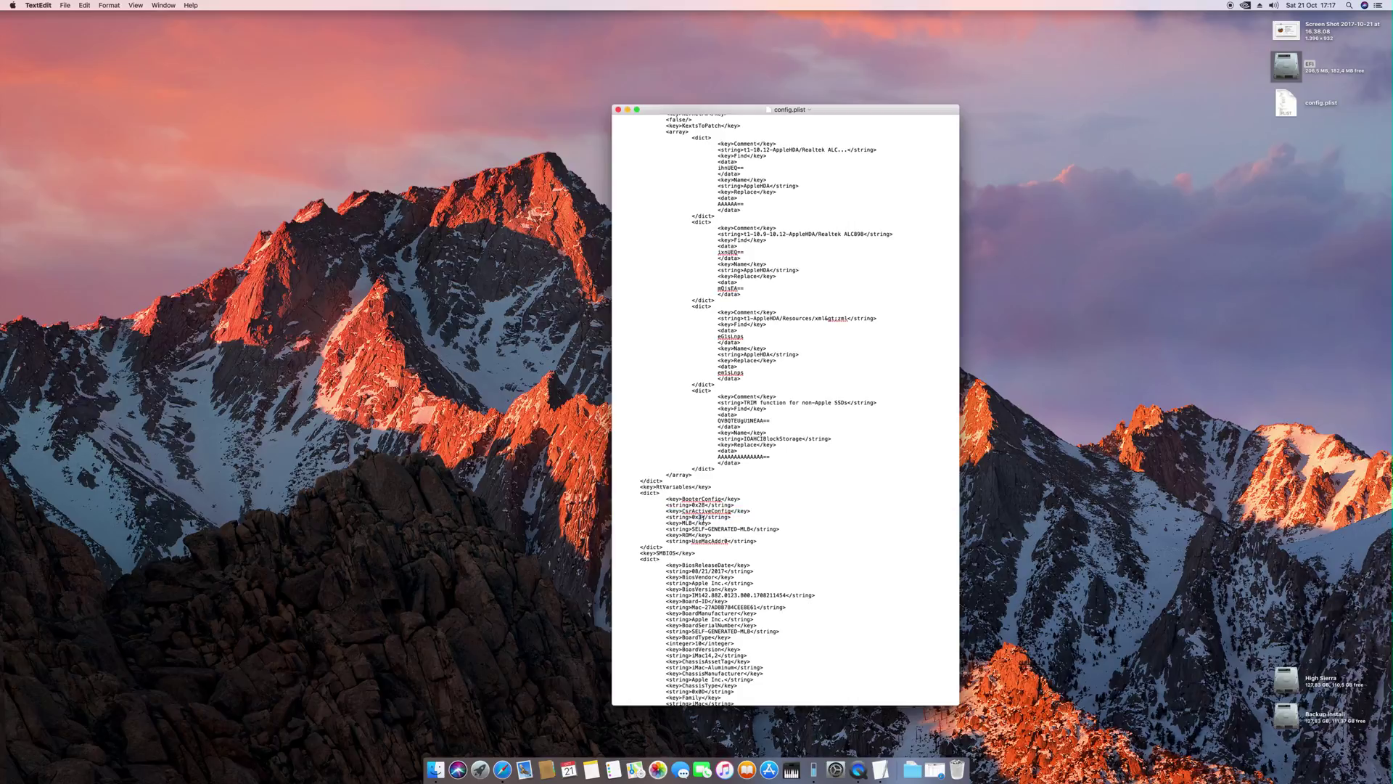
Highlight the NvidiaWeb entry at the end of config.plist once more and close the file
scroll(750, 552, down, 10)
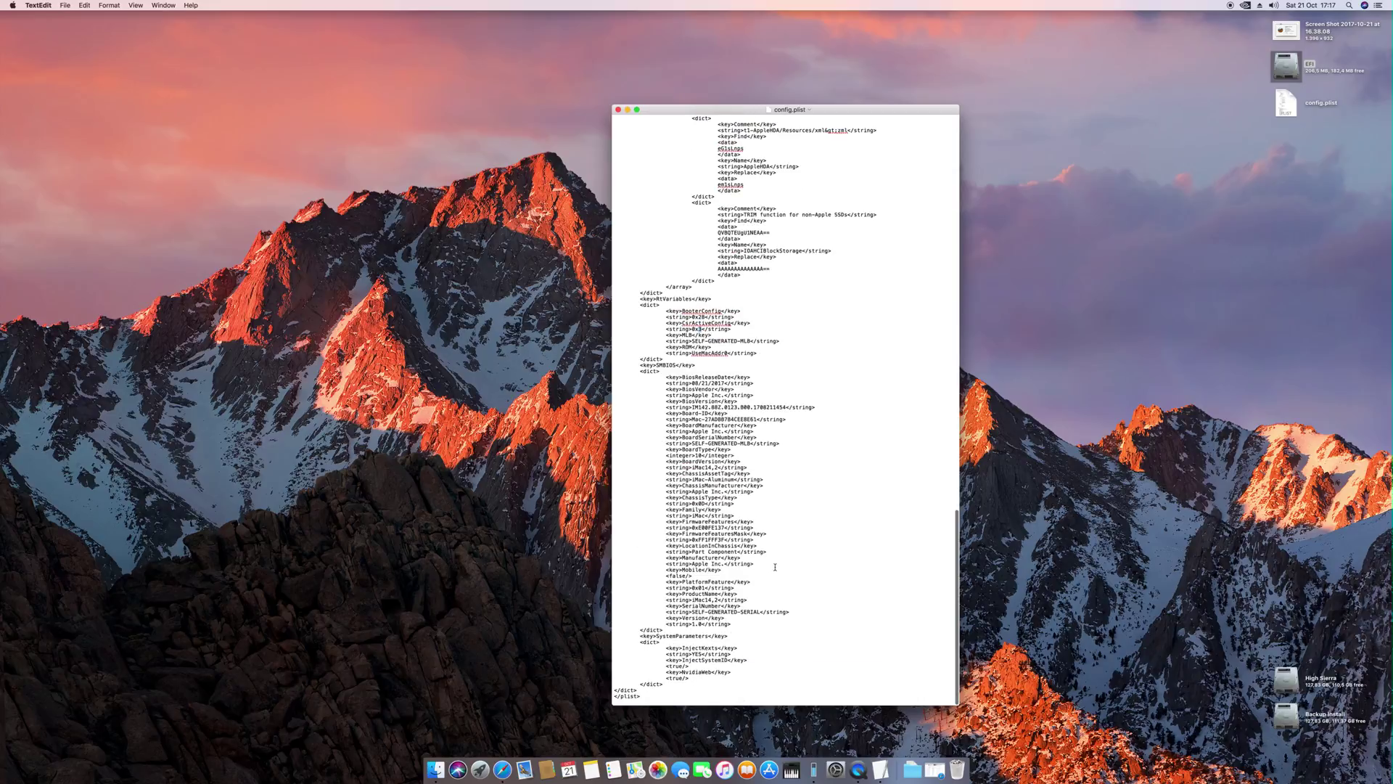
drag(682, 678, 629, 671)
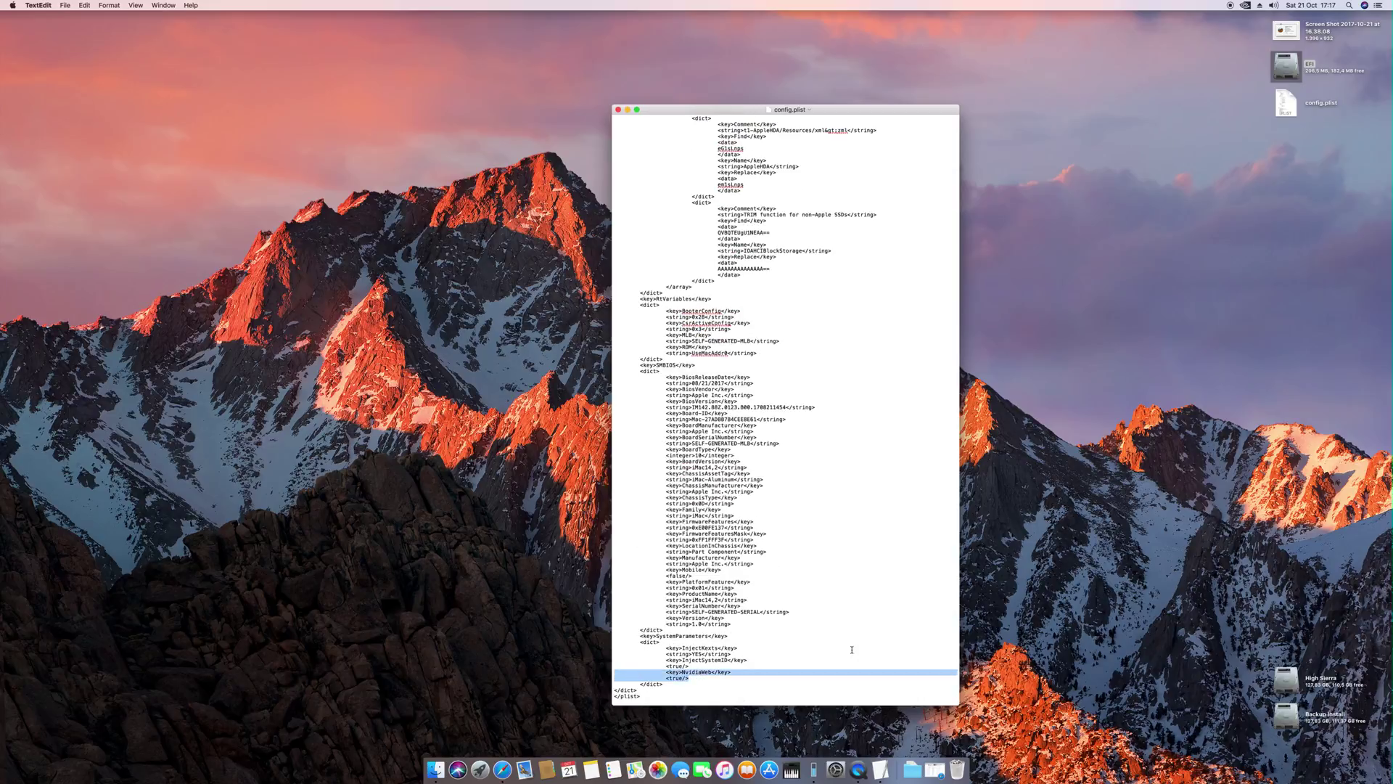
click(714, 680)
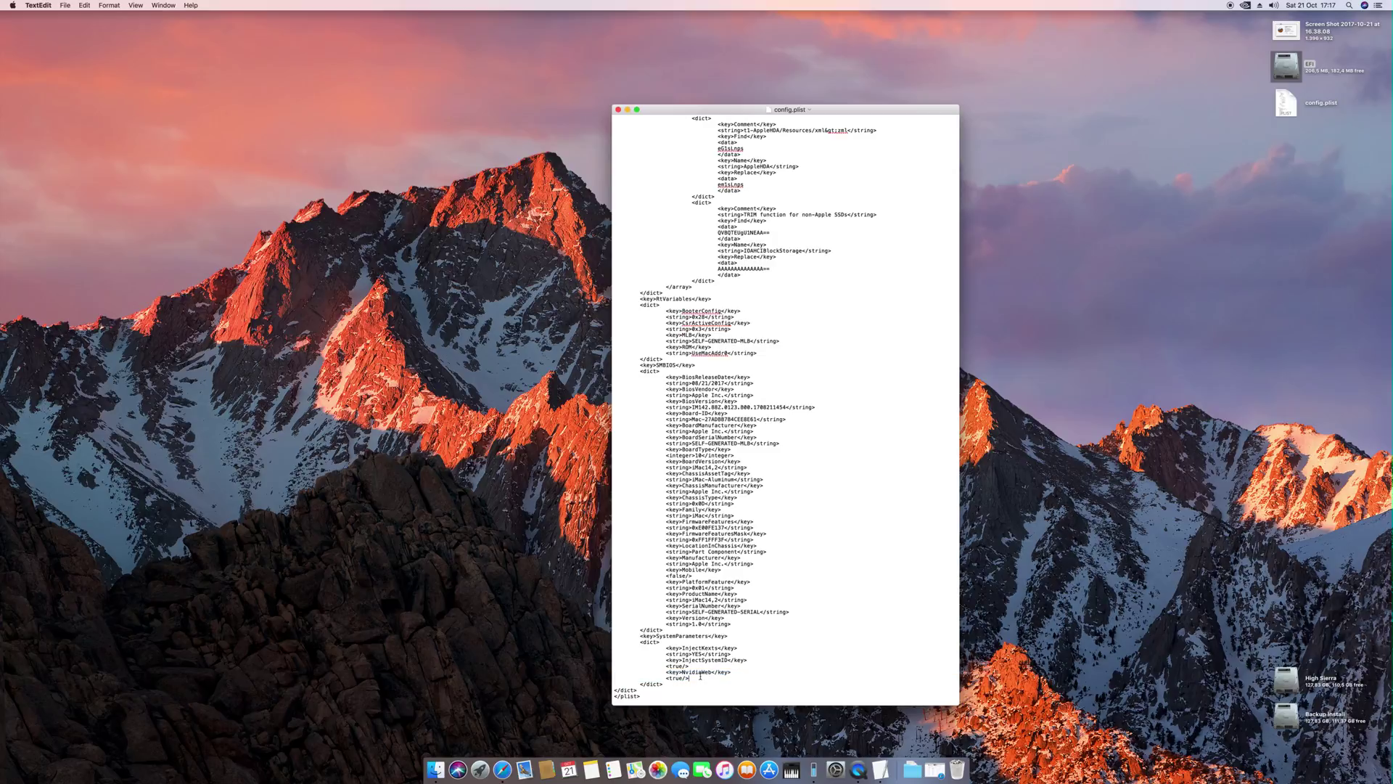
drag(689, 678, 642, 672)
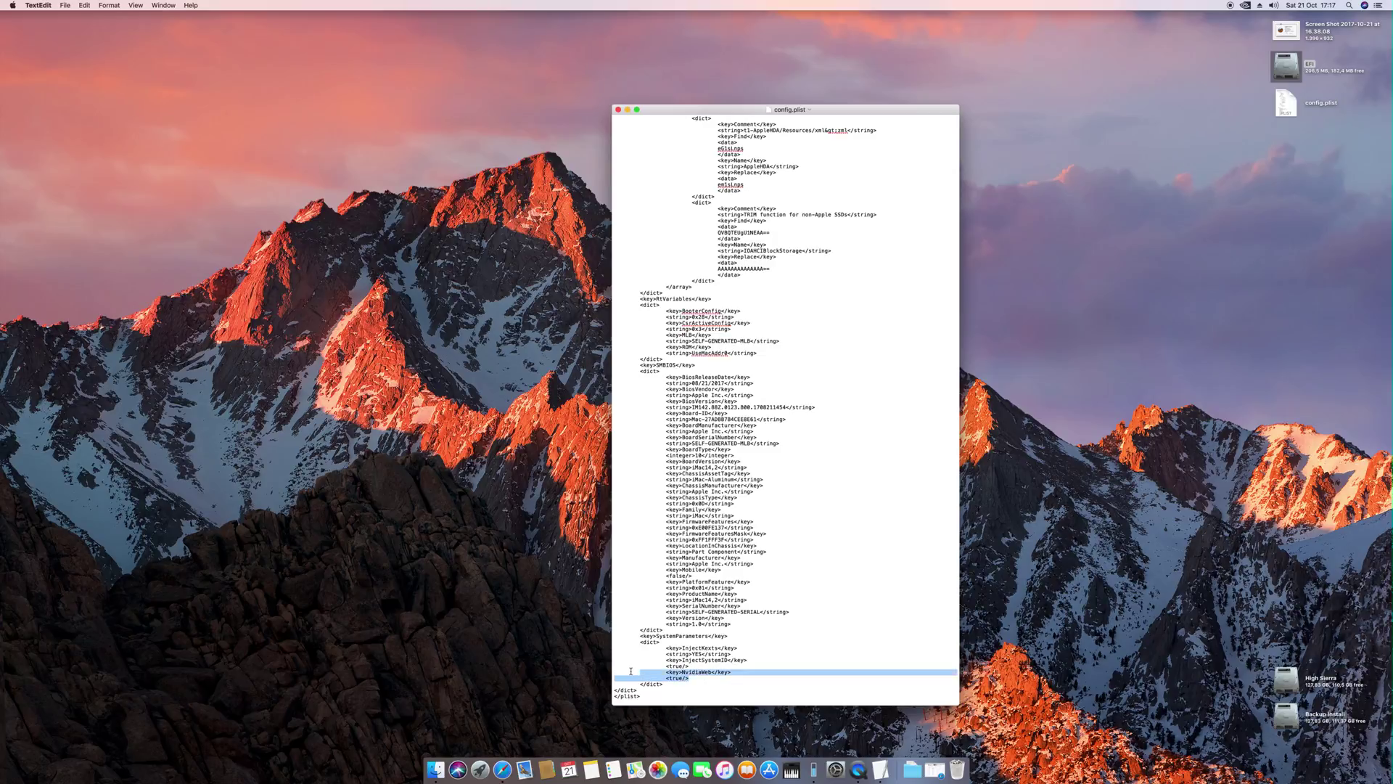
click(701, 680)
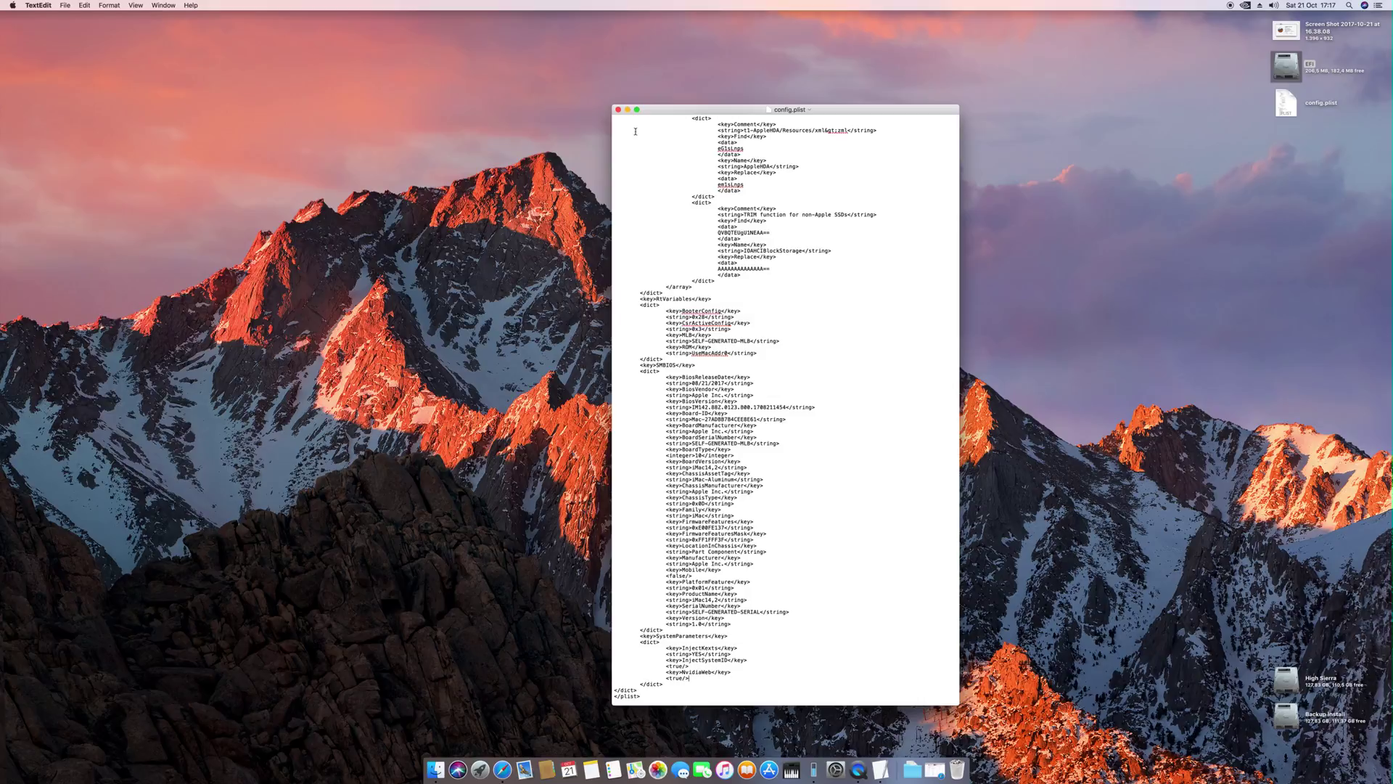
click(618, 110)
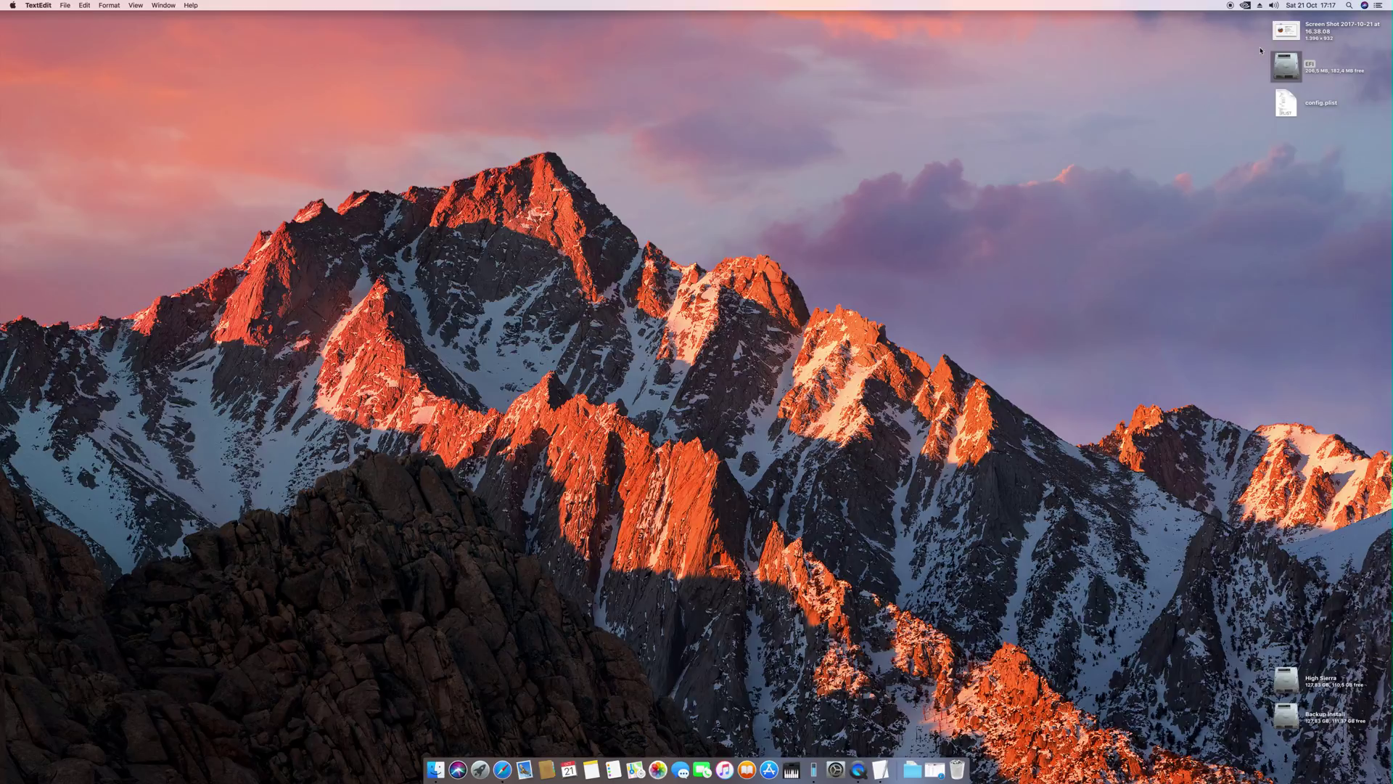
Open the NVIDIA Driver Manager preferences and check for web driver updates
click(1245, 6)
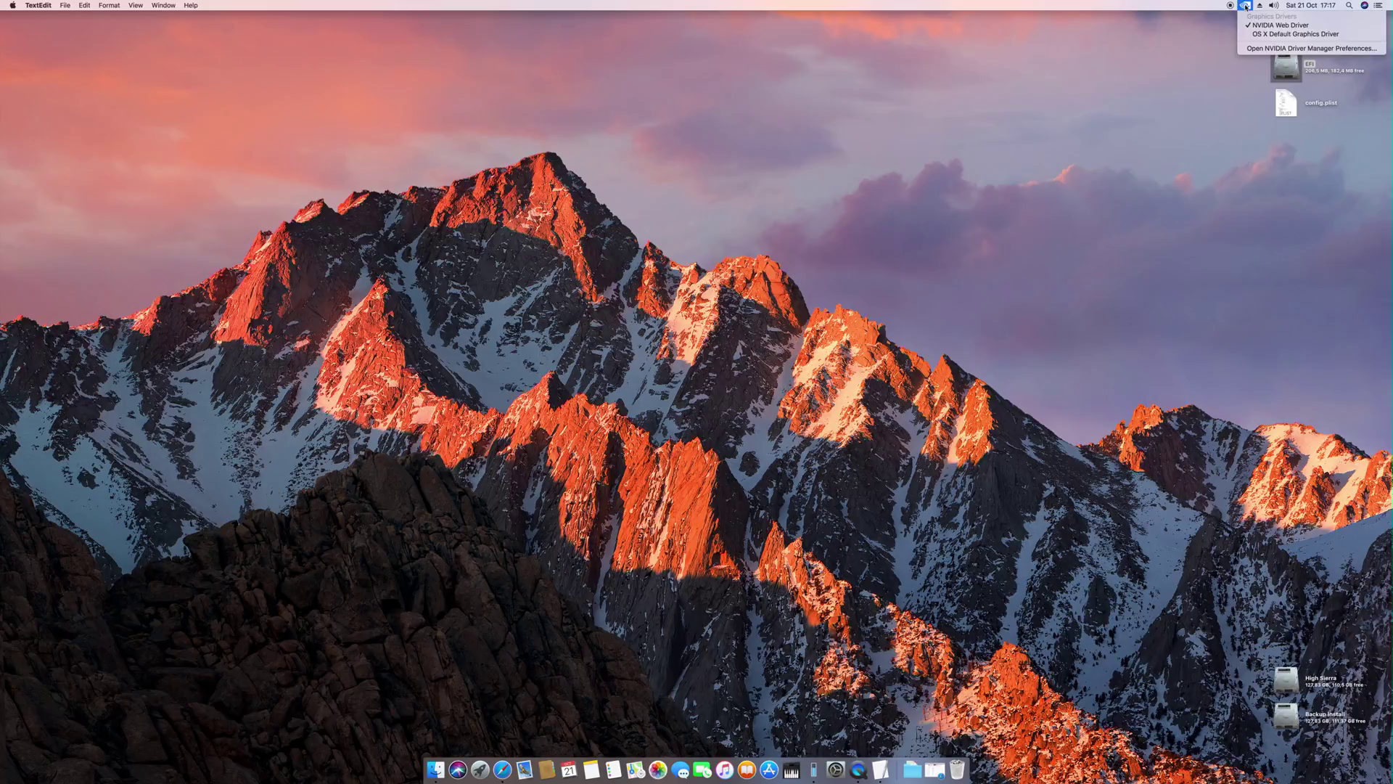
click(1322, 34)
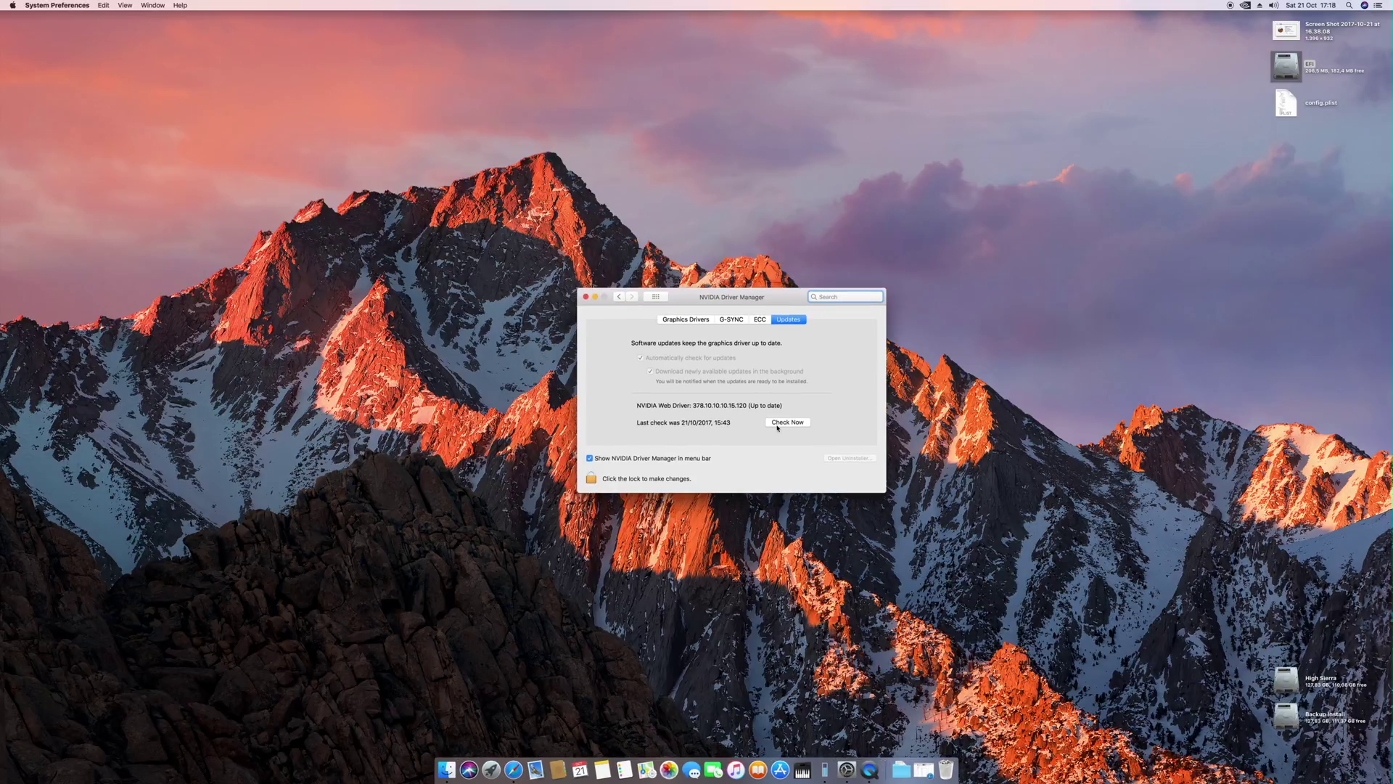
click(777, 425)
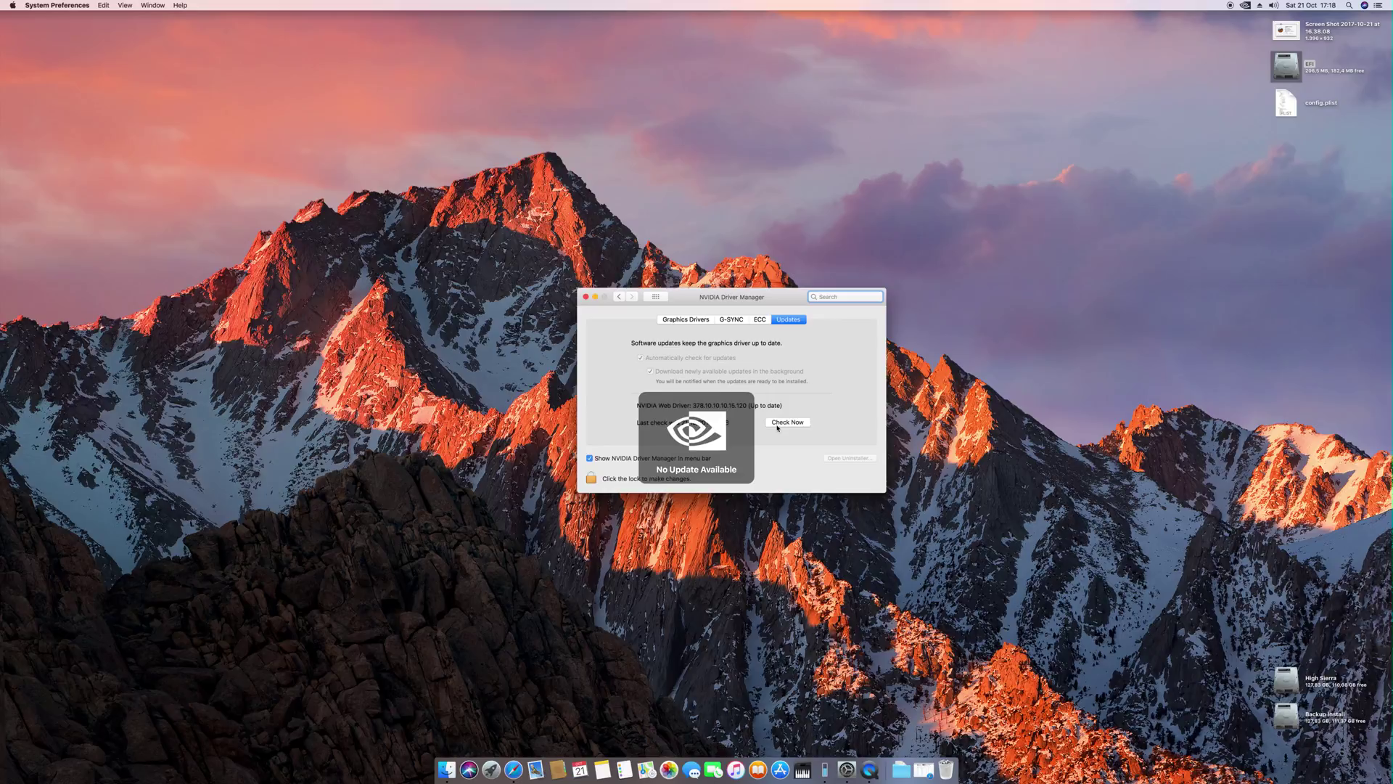
Move the NVIDIA Driver Manager window, view its Graphics Drivers and G-SYNC settings, and close it
drag(689, 317, 761, 335)
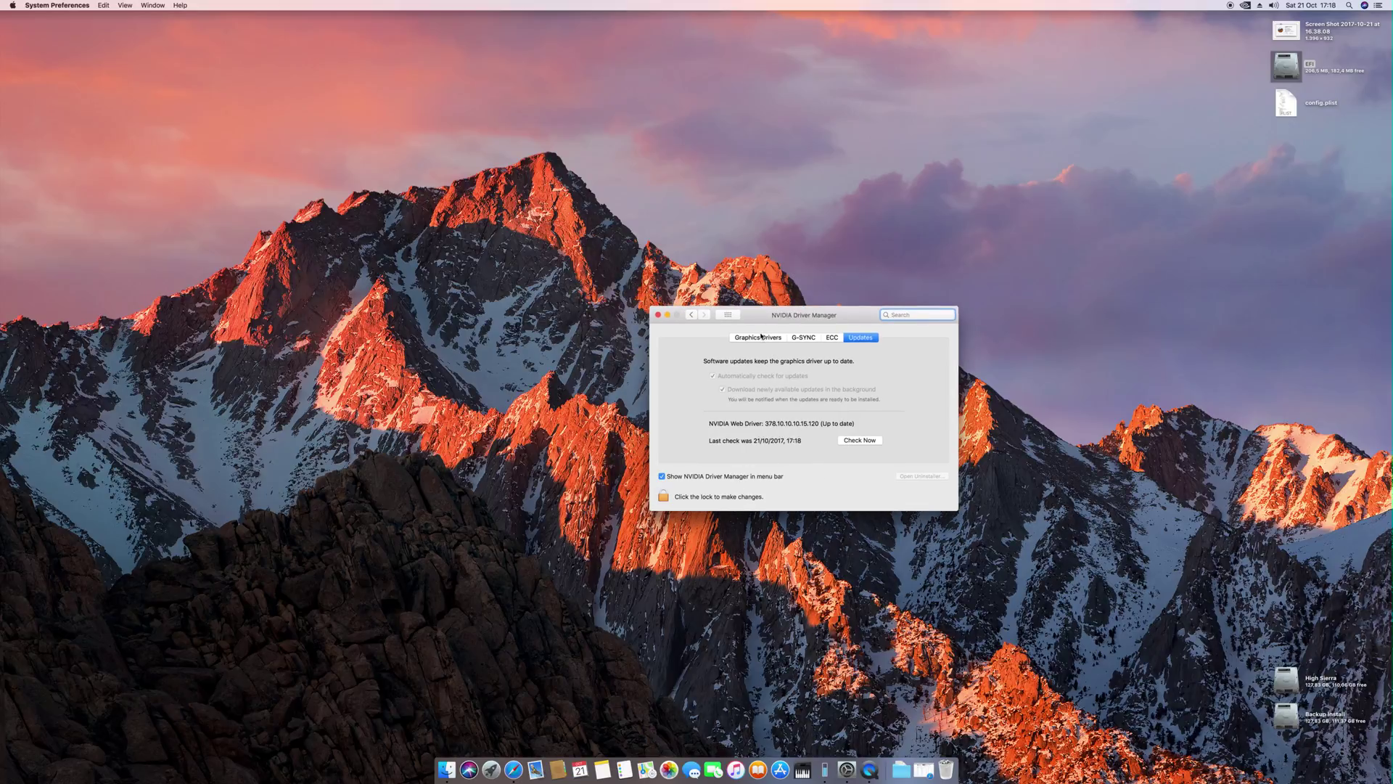
click(768, 338)
click(804, 338)
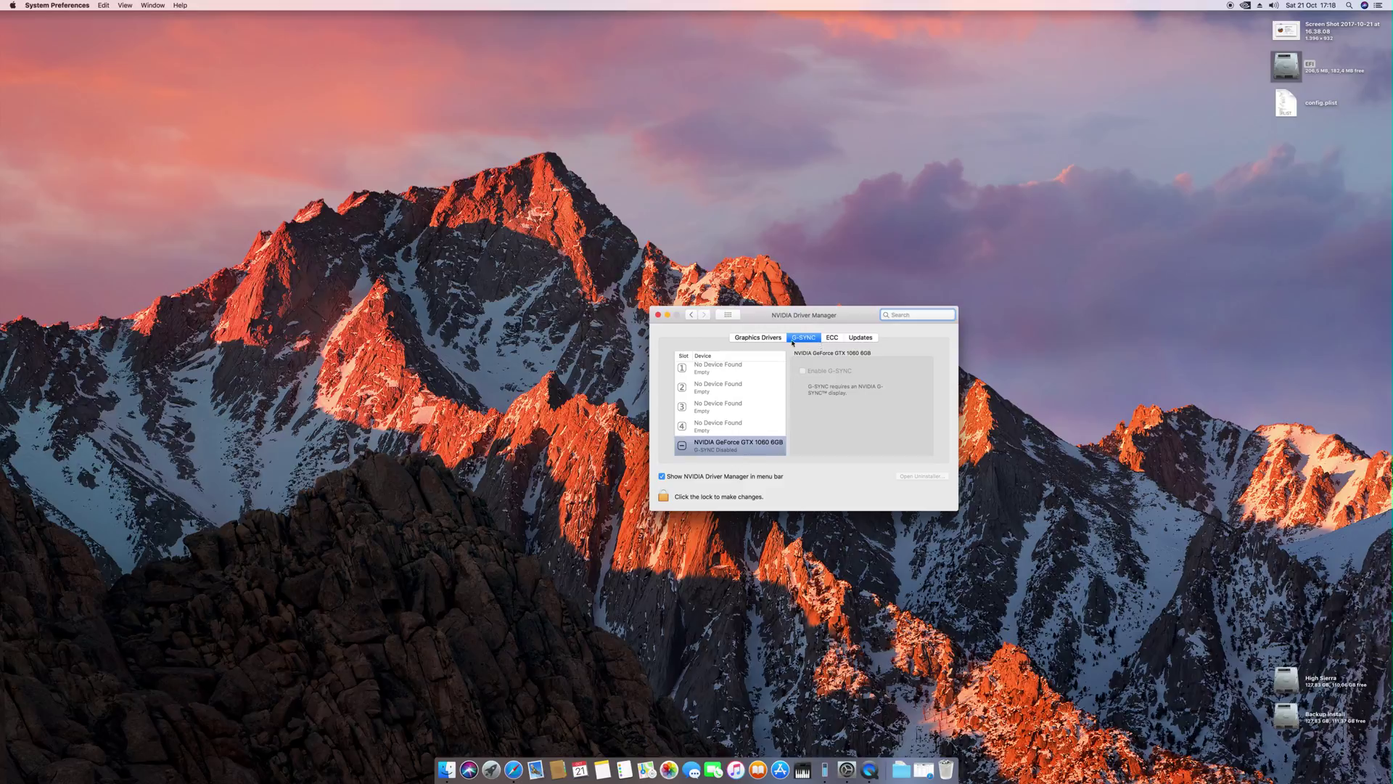
scroll(741, 415, down, 2)
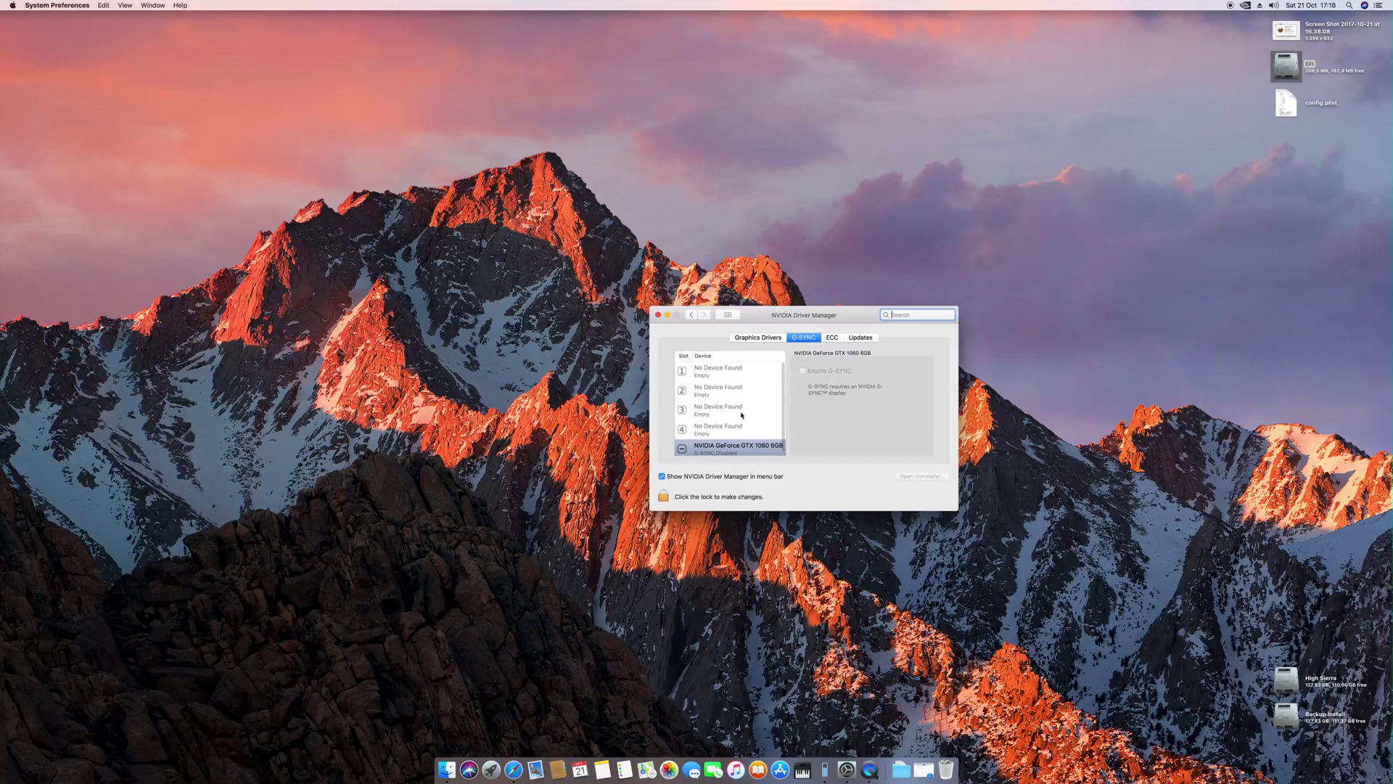
click(659, 315)
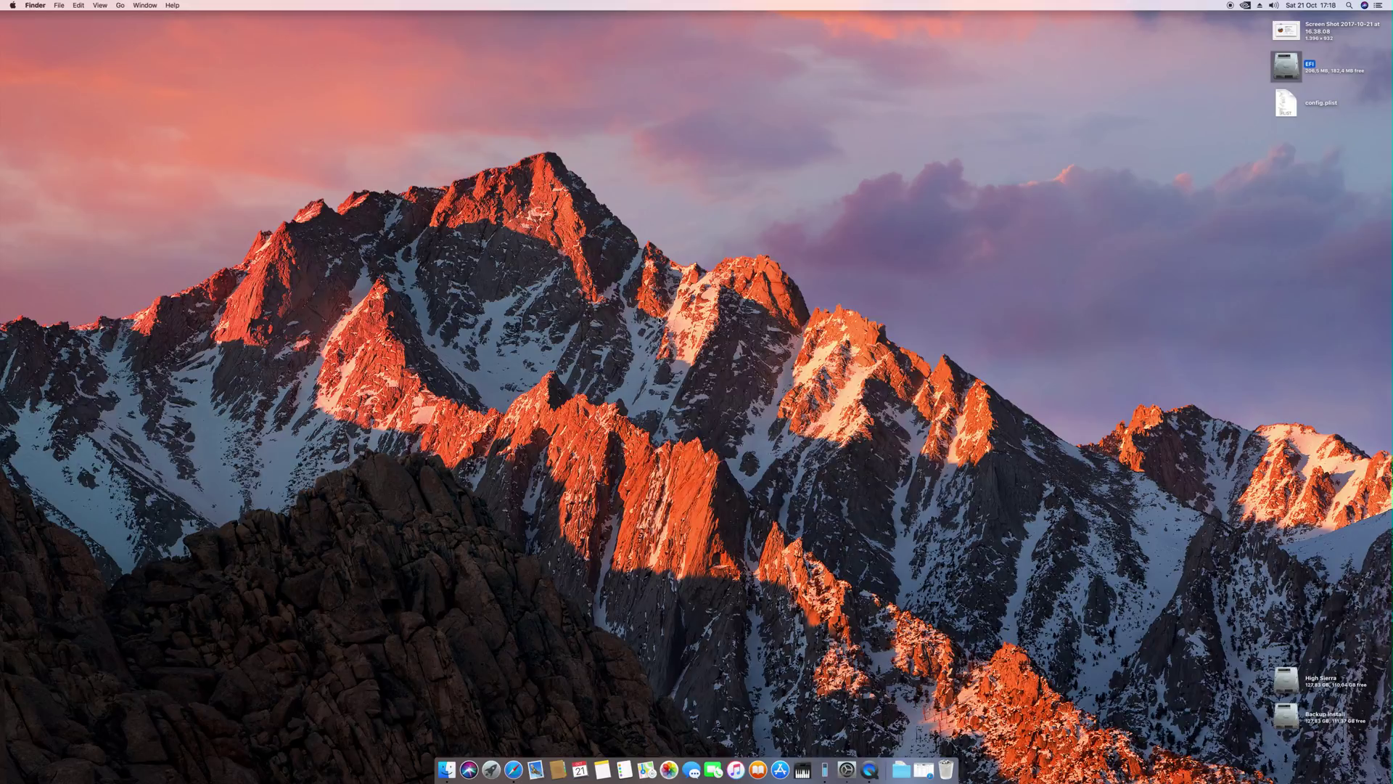
Switch to Safari, show the iMac14,2 Geekbench result, and highlight the single-core score and the processor name
click(923, 766)
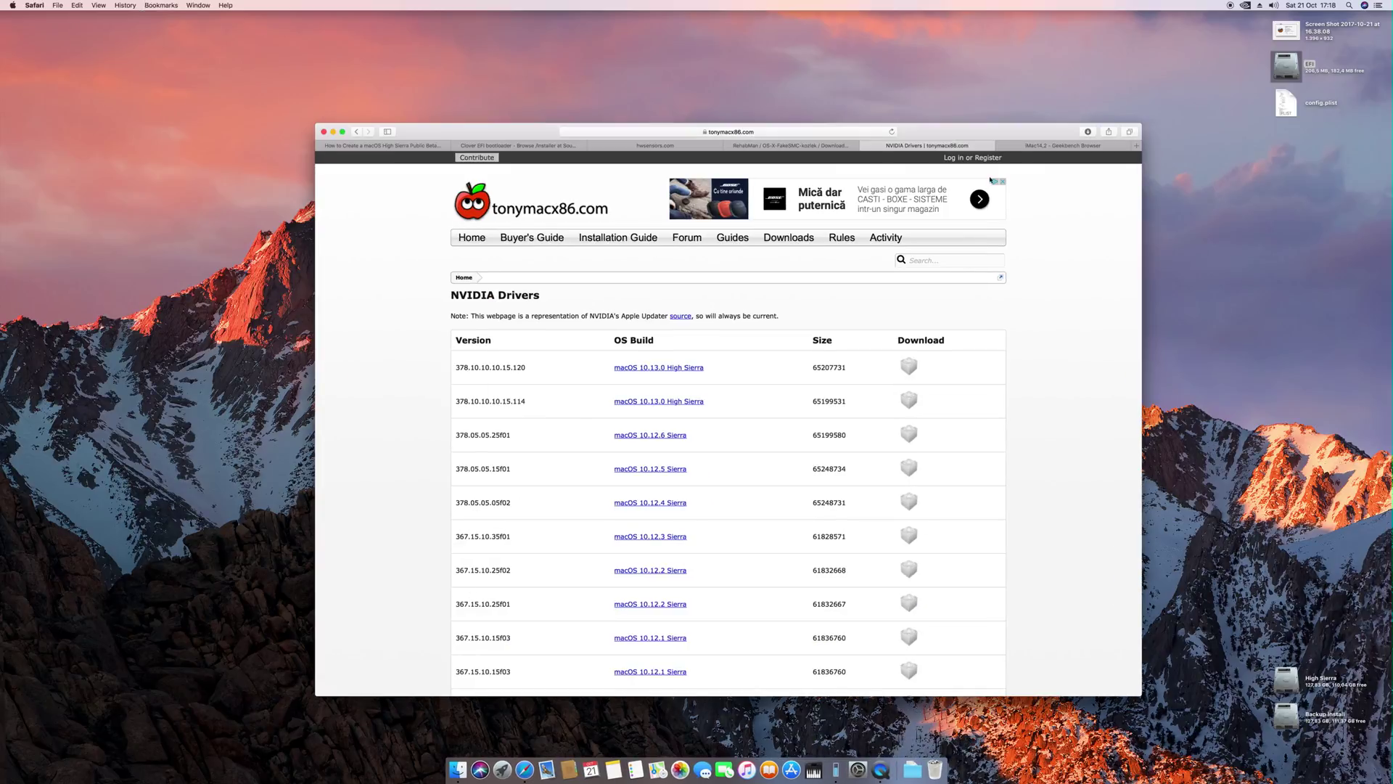
click(1056, 146)
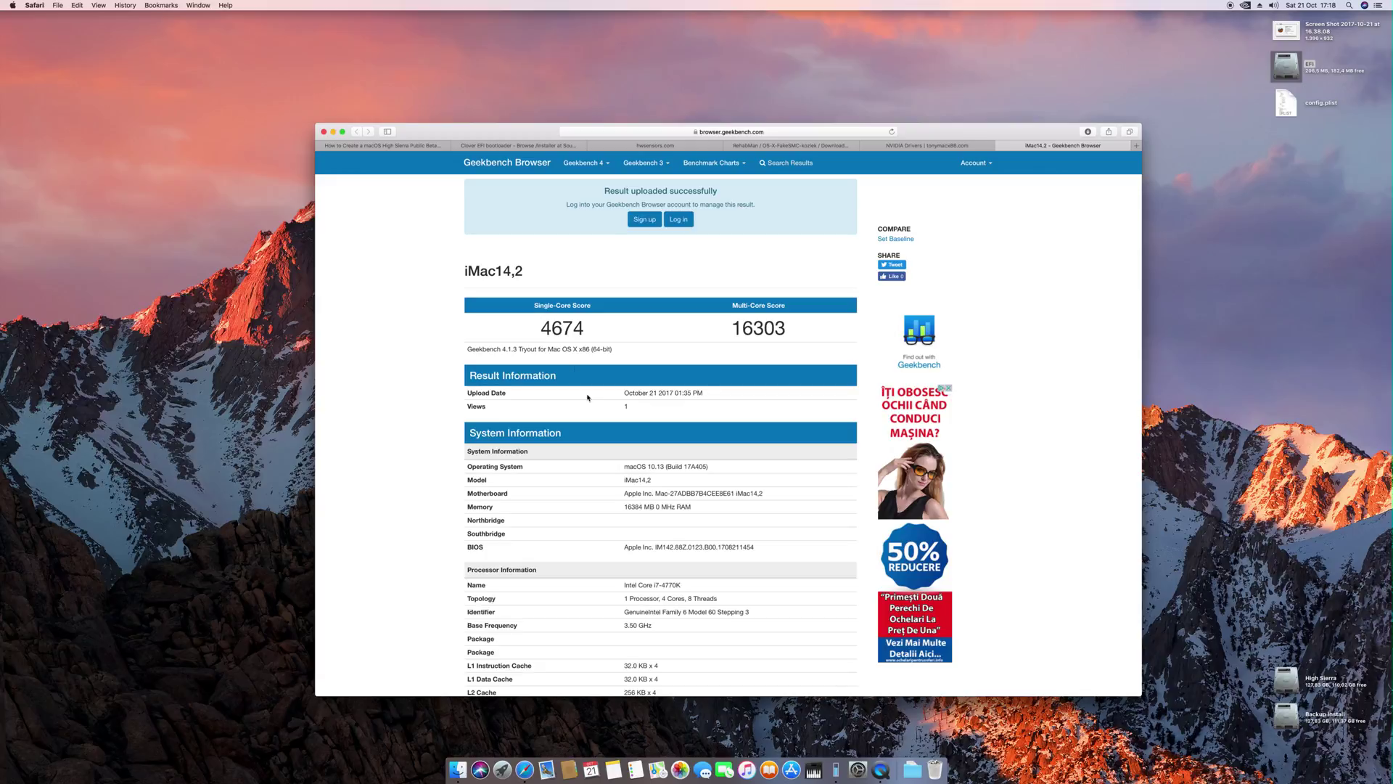
drag(539, 329, 588, 330)
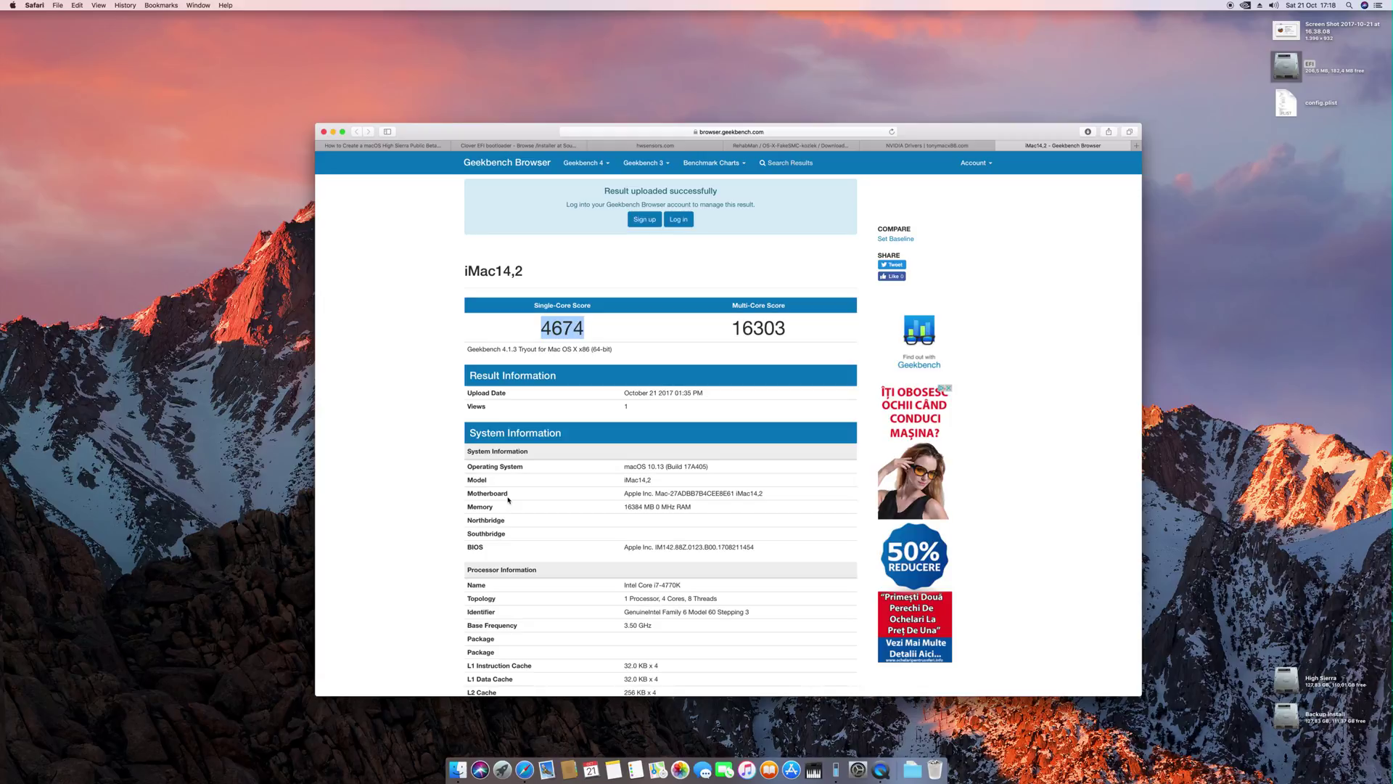
drag(682, 590, 648, 585)
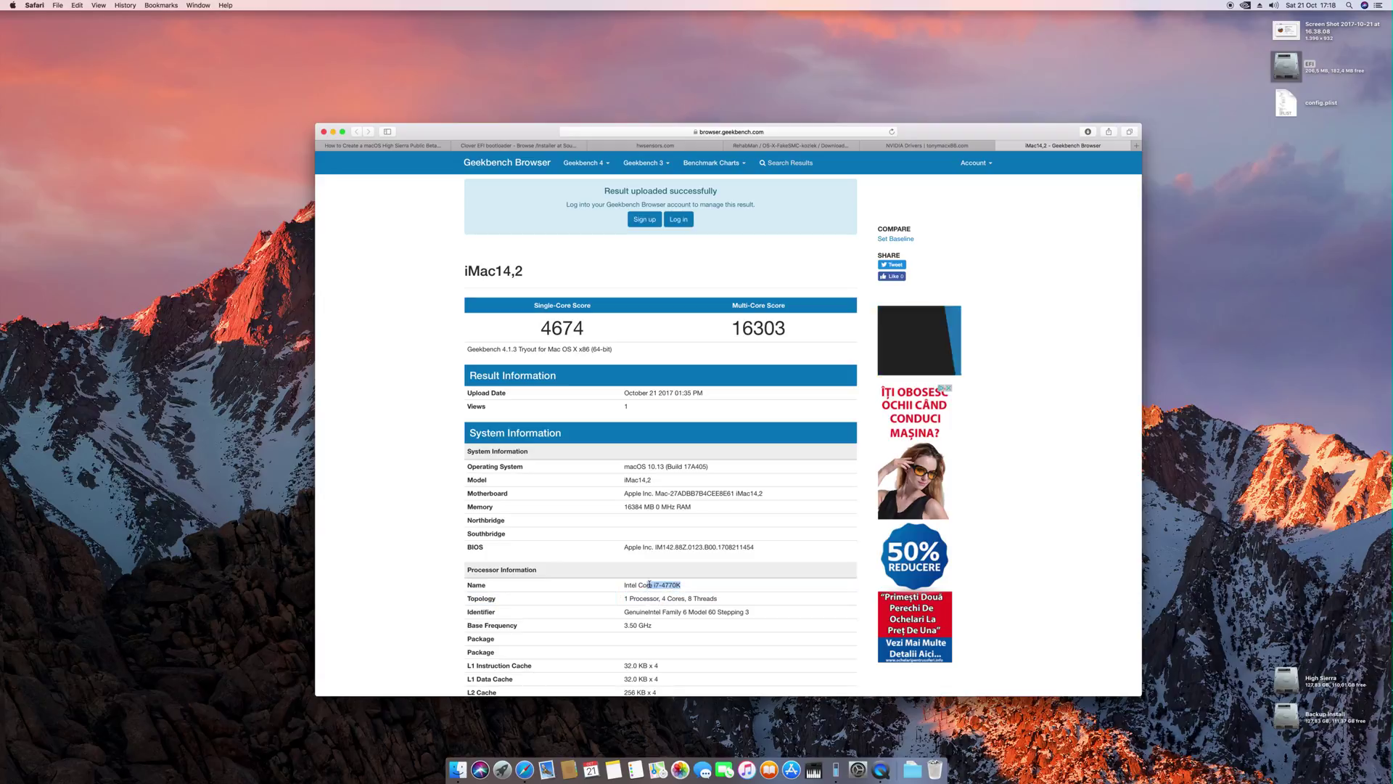
Highlight the single-core and multi-core scores, look through the whole Geekbench result, and shift the browser window slightly
drag(539, 328, 802, 332)
click(543, 329)
click(803, 332)
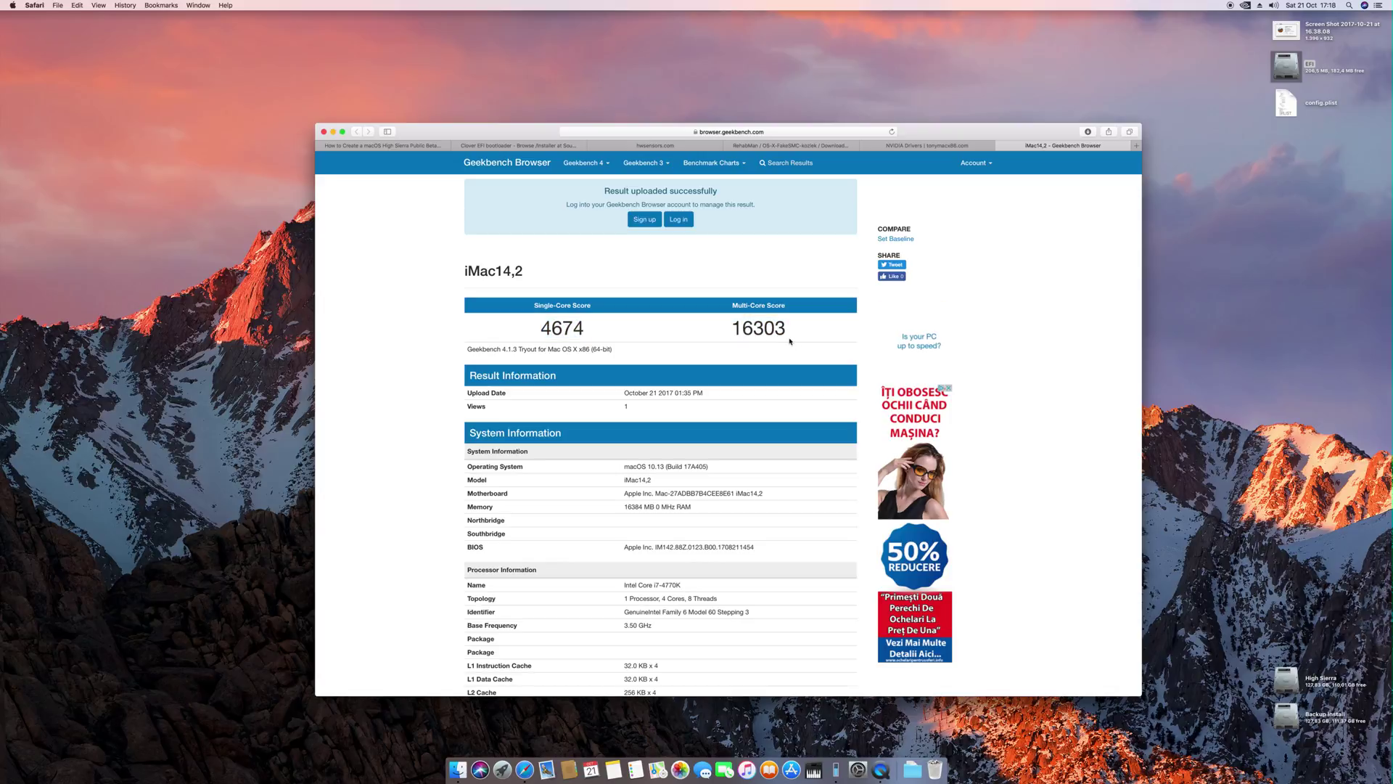
scroll(780, 435, down, 15)
scroll(782, 436, up, 15)
drag(1002, 134, 980, 136)
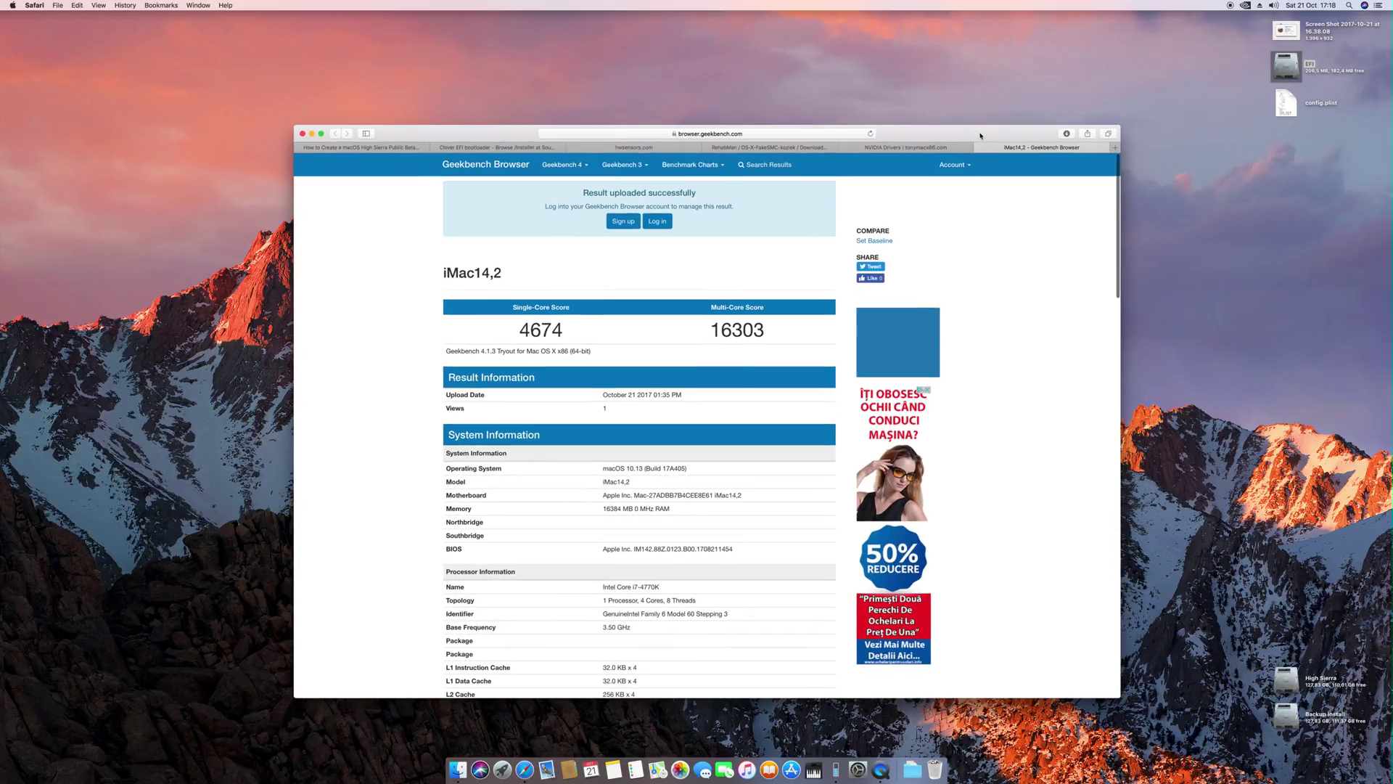